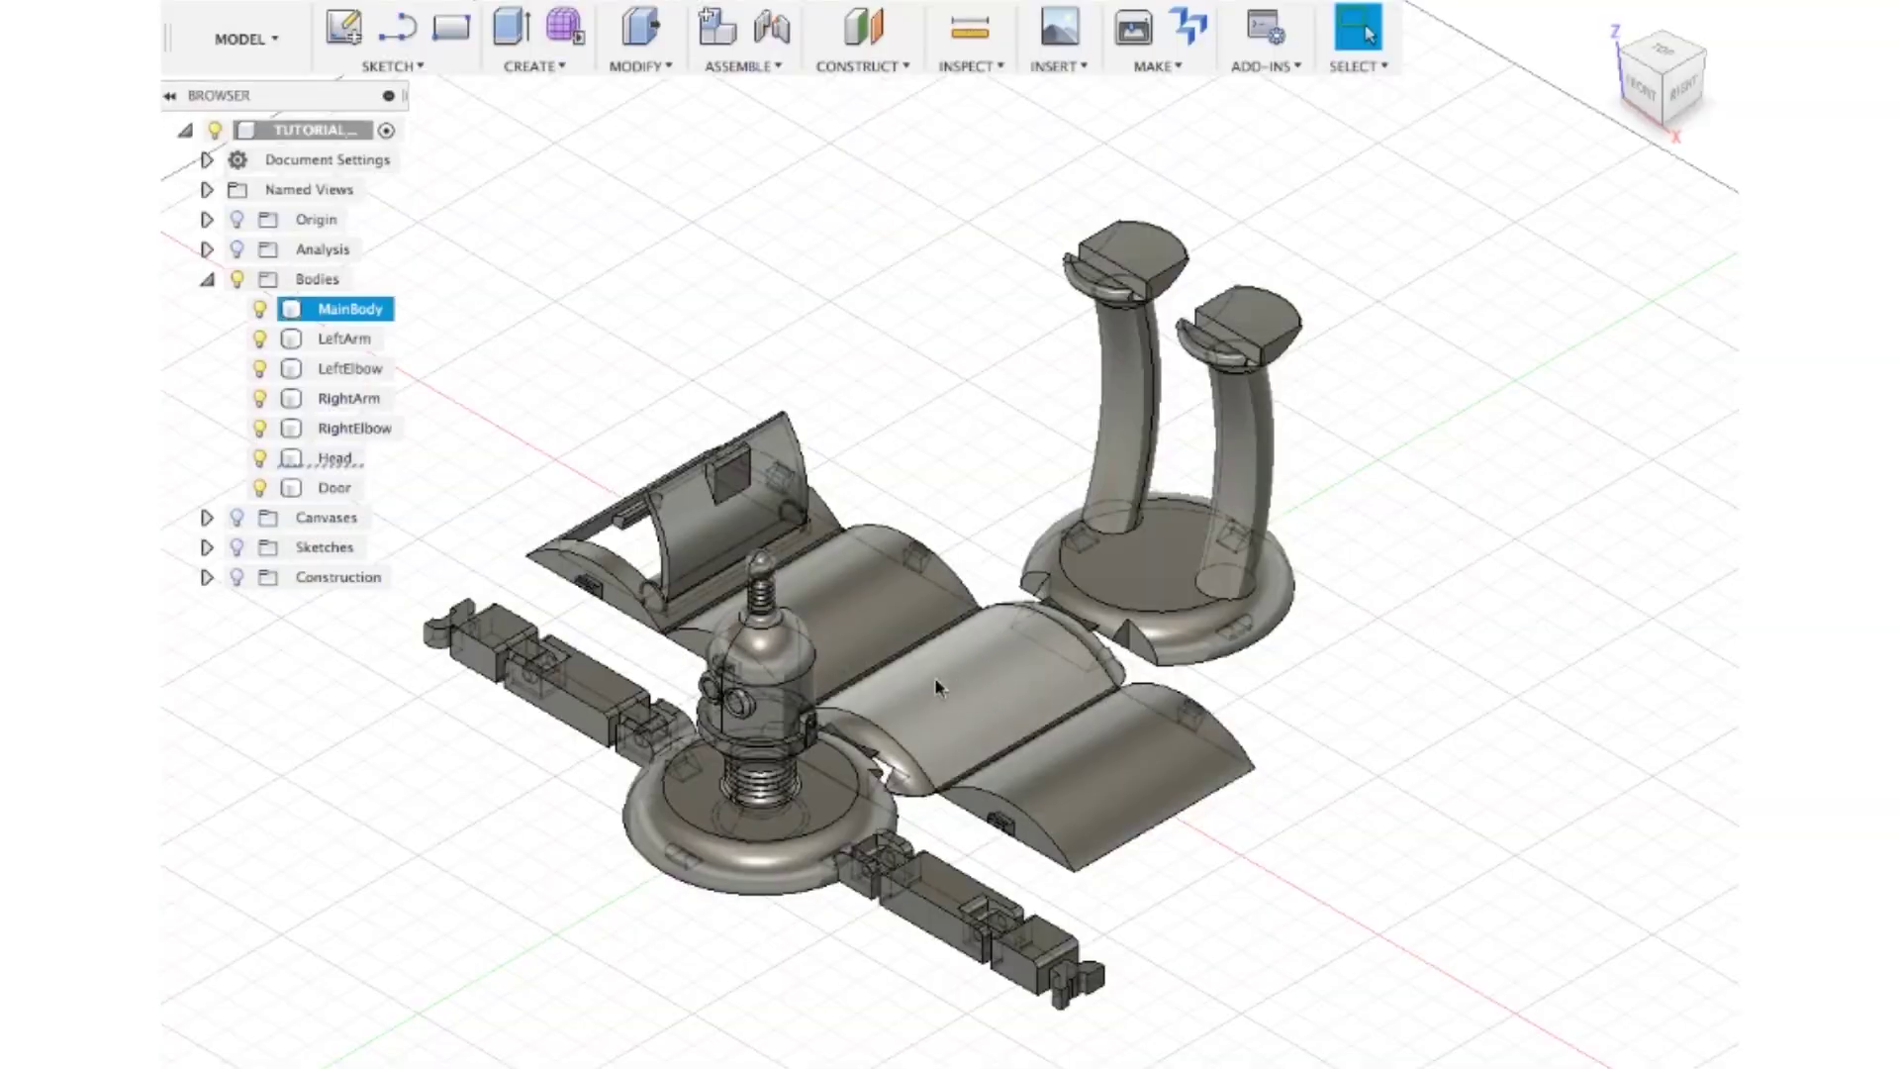
# Insert Gears.svg as a sketch on the horizontal plane and place the gears over the middle panel of the main body
pyautogui.click(1055, 73)
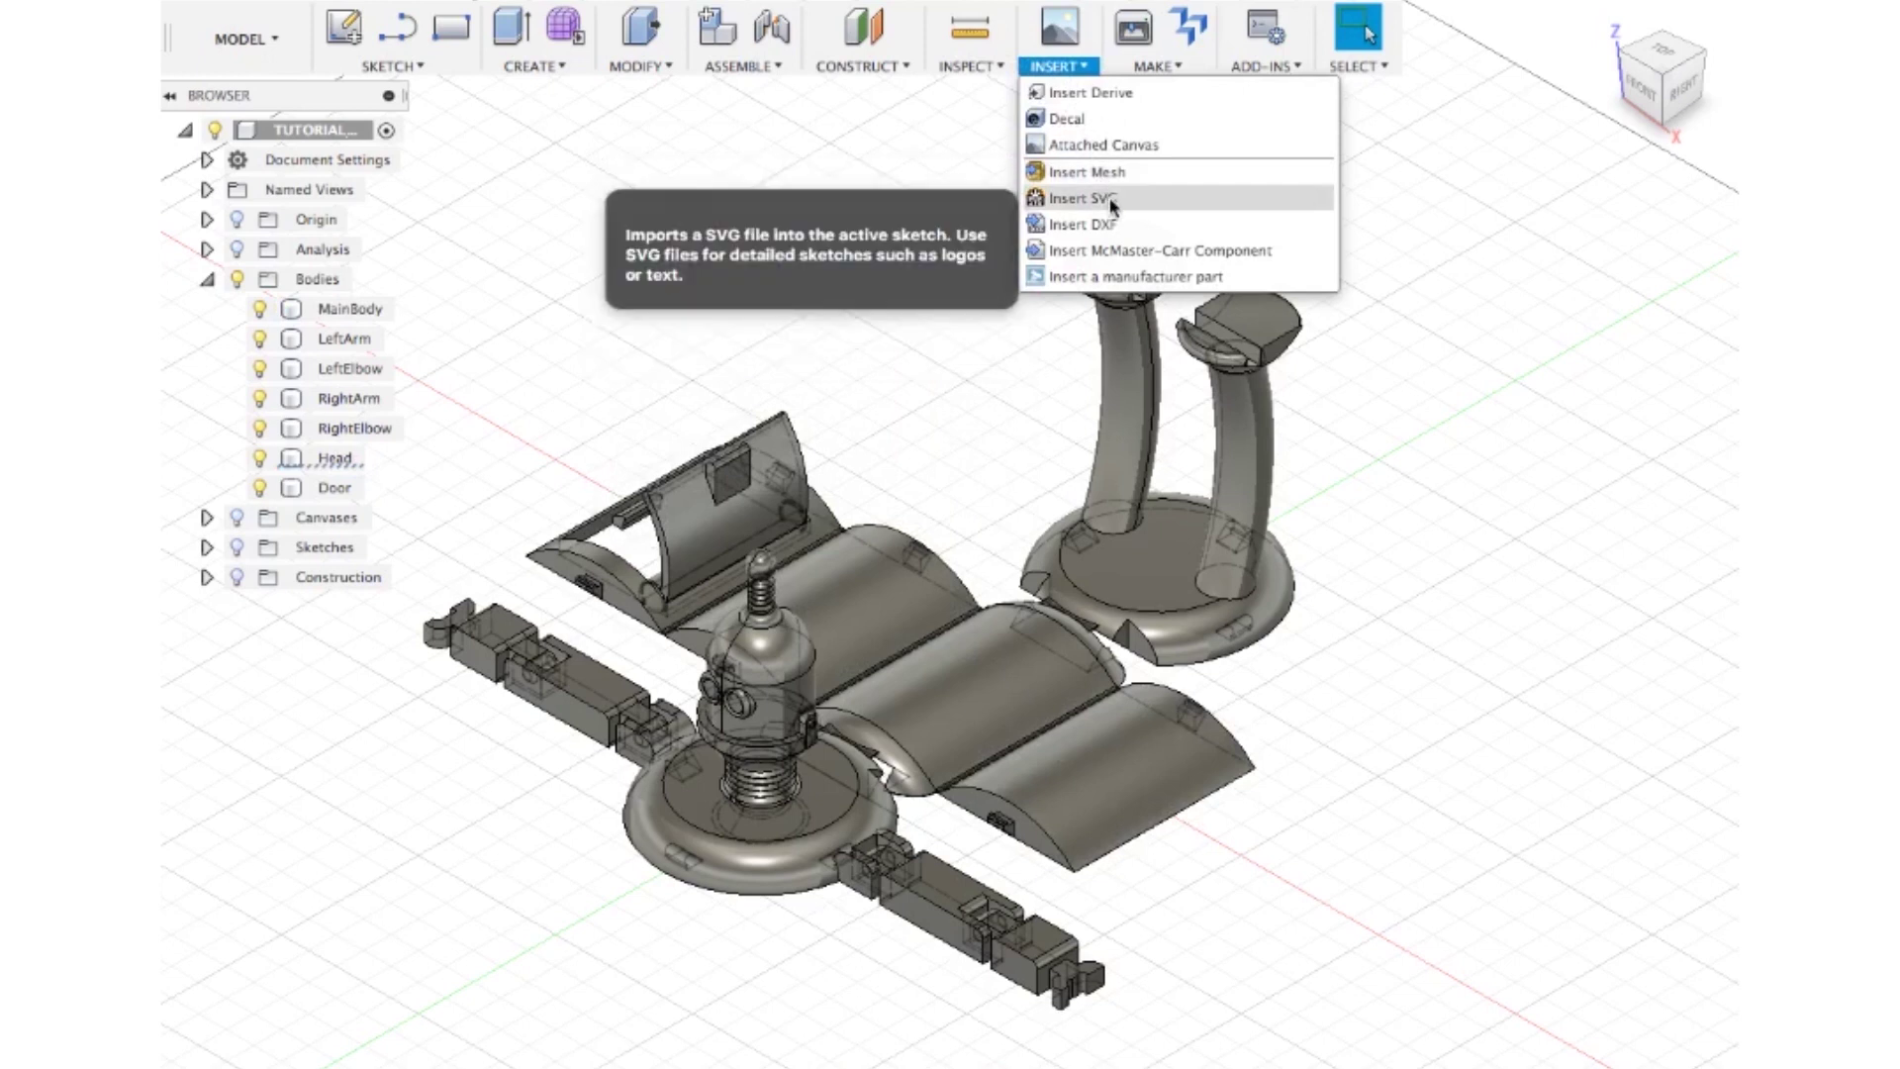
pyautogui.click(1082, 198)
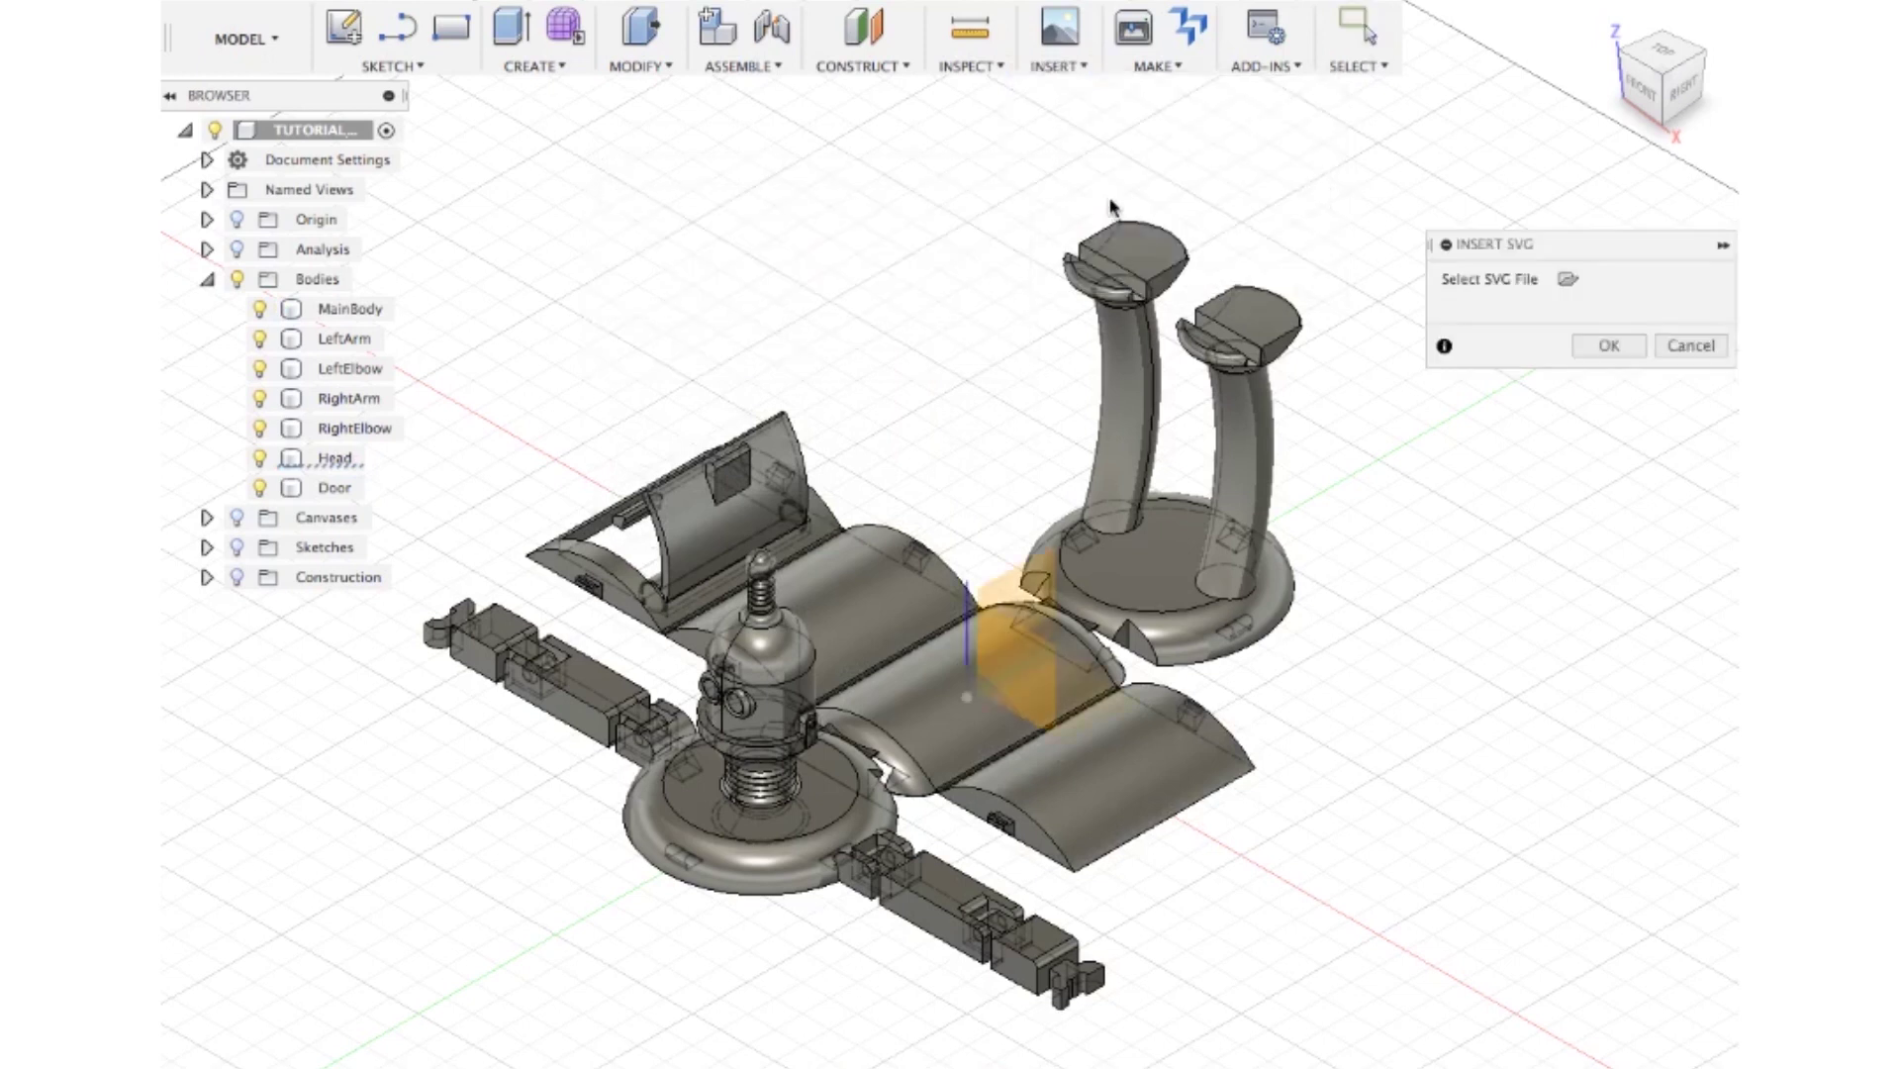
pyautogui.click(1089, 692)
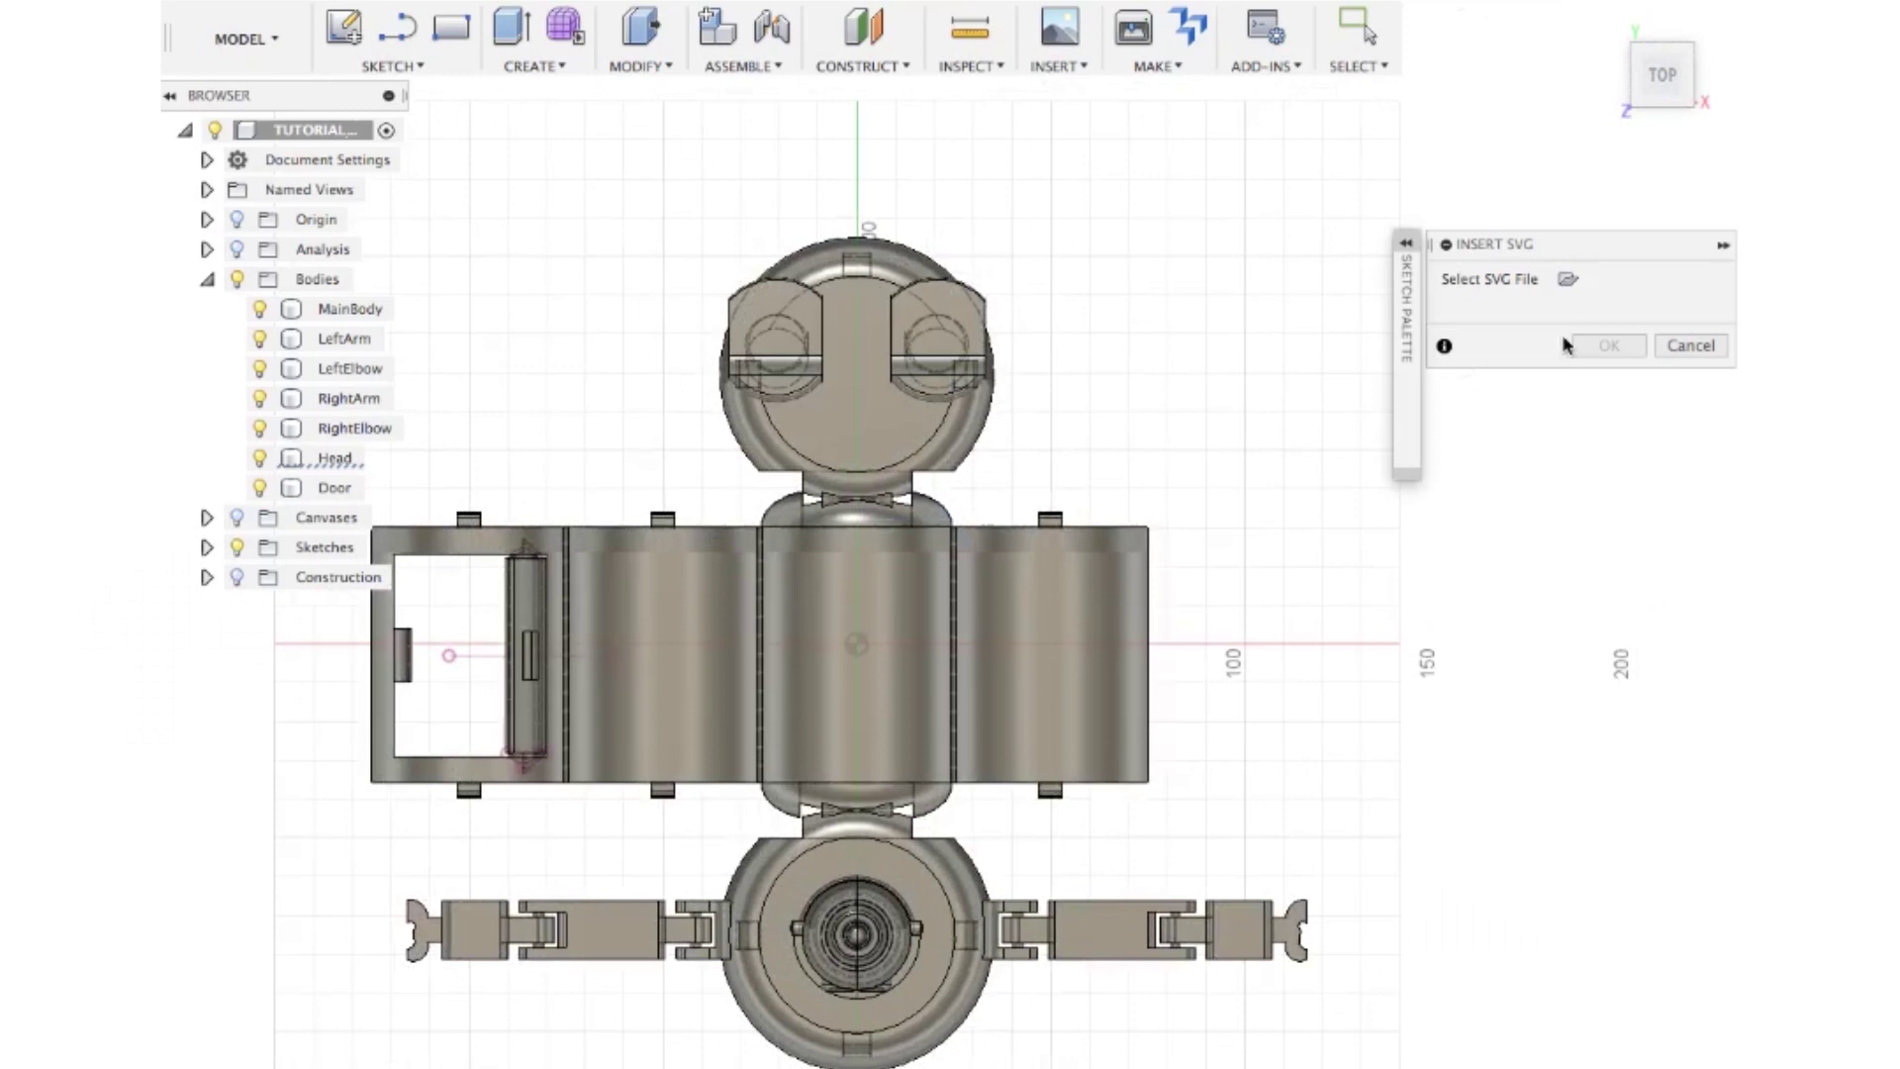
pyautogui.click(1567, 279)
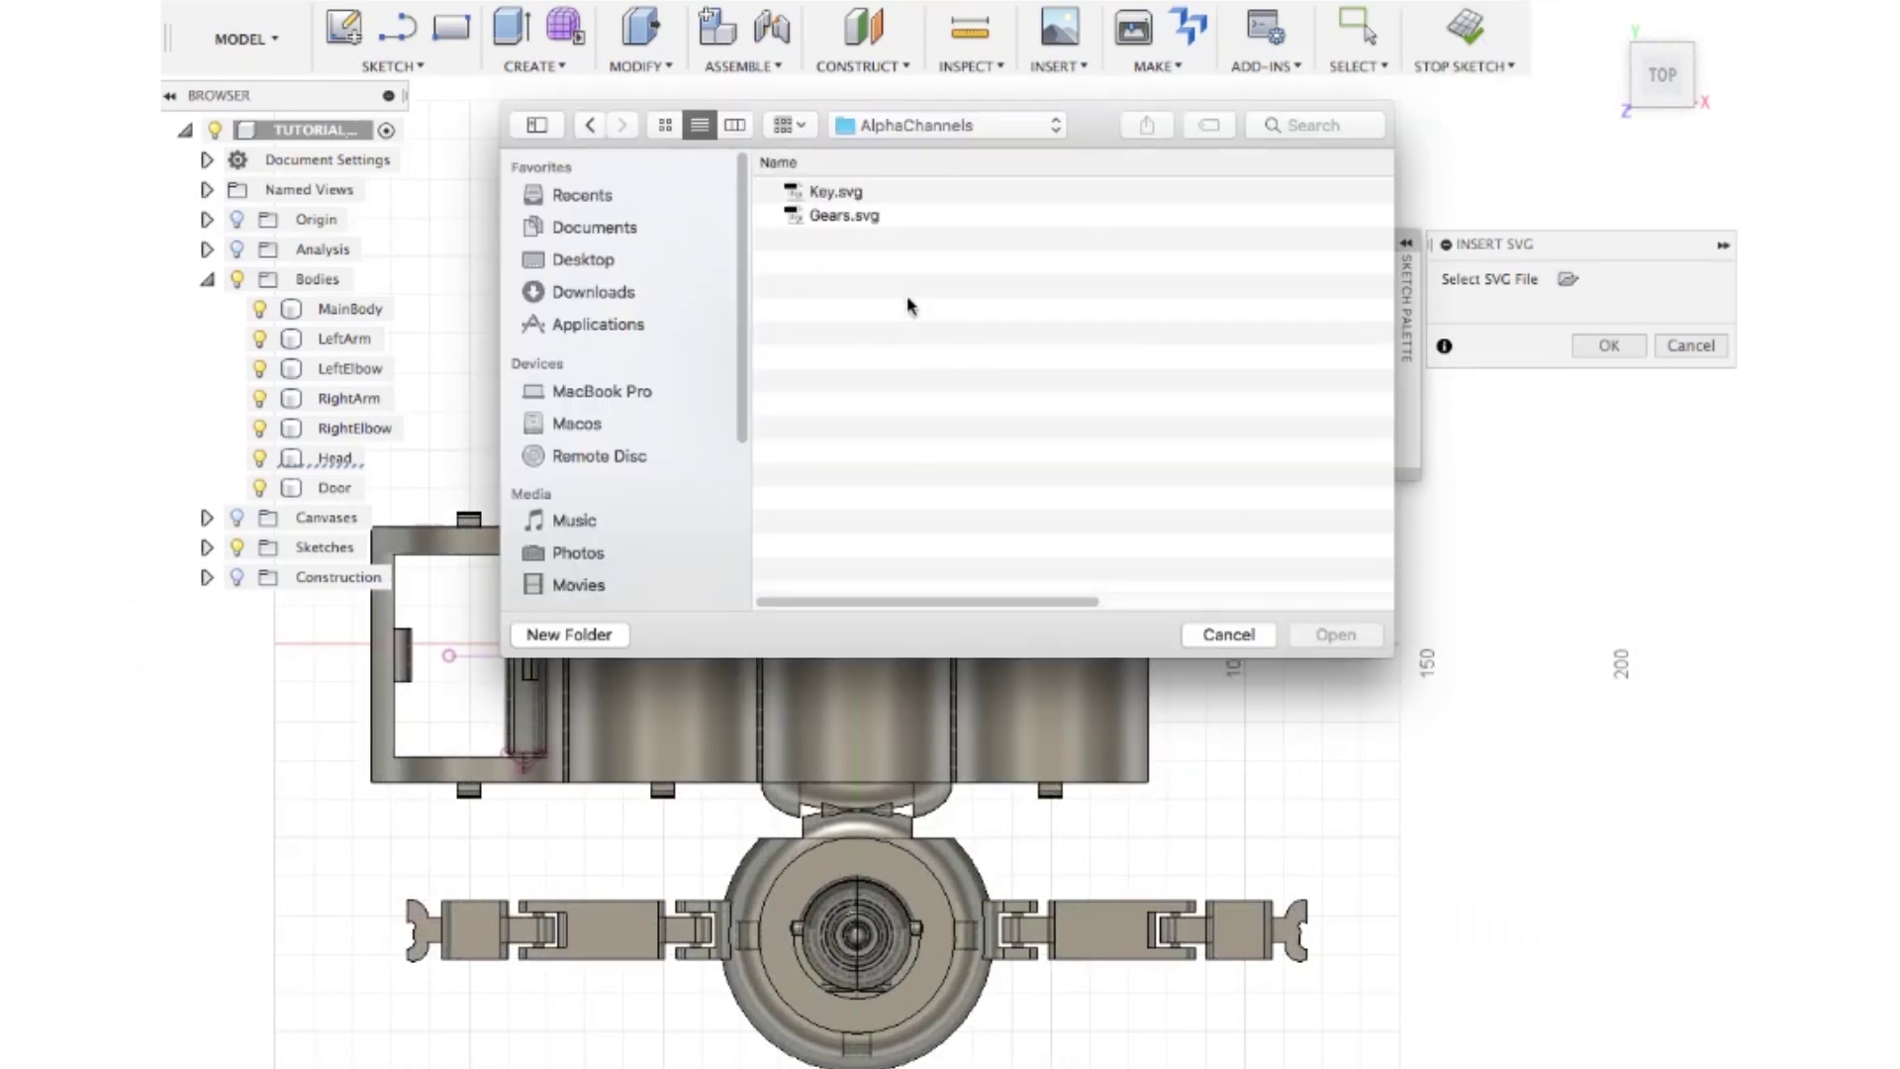
pyautogui.click(876, 216)
pyautogui.doubleClick(846, 216)
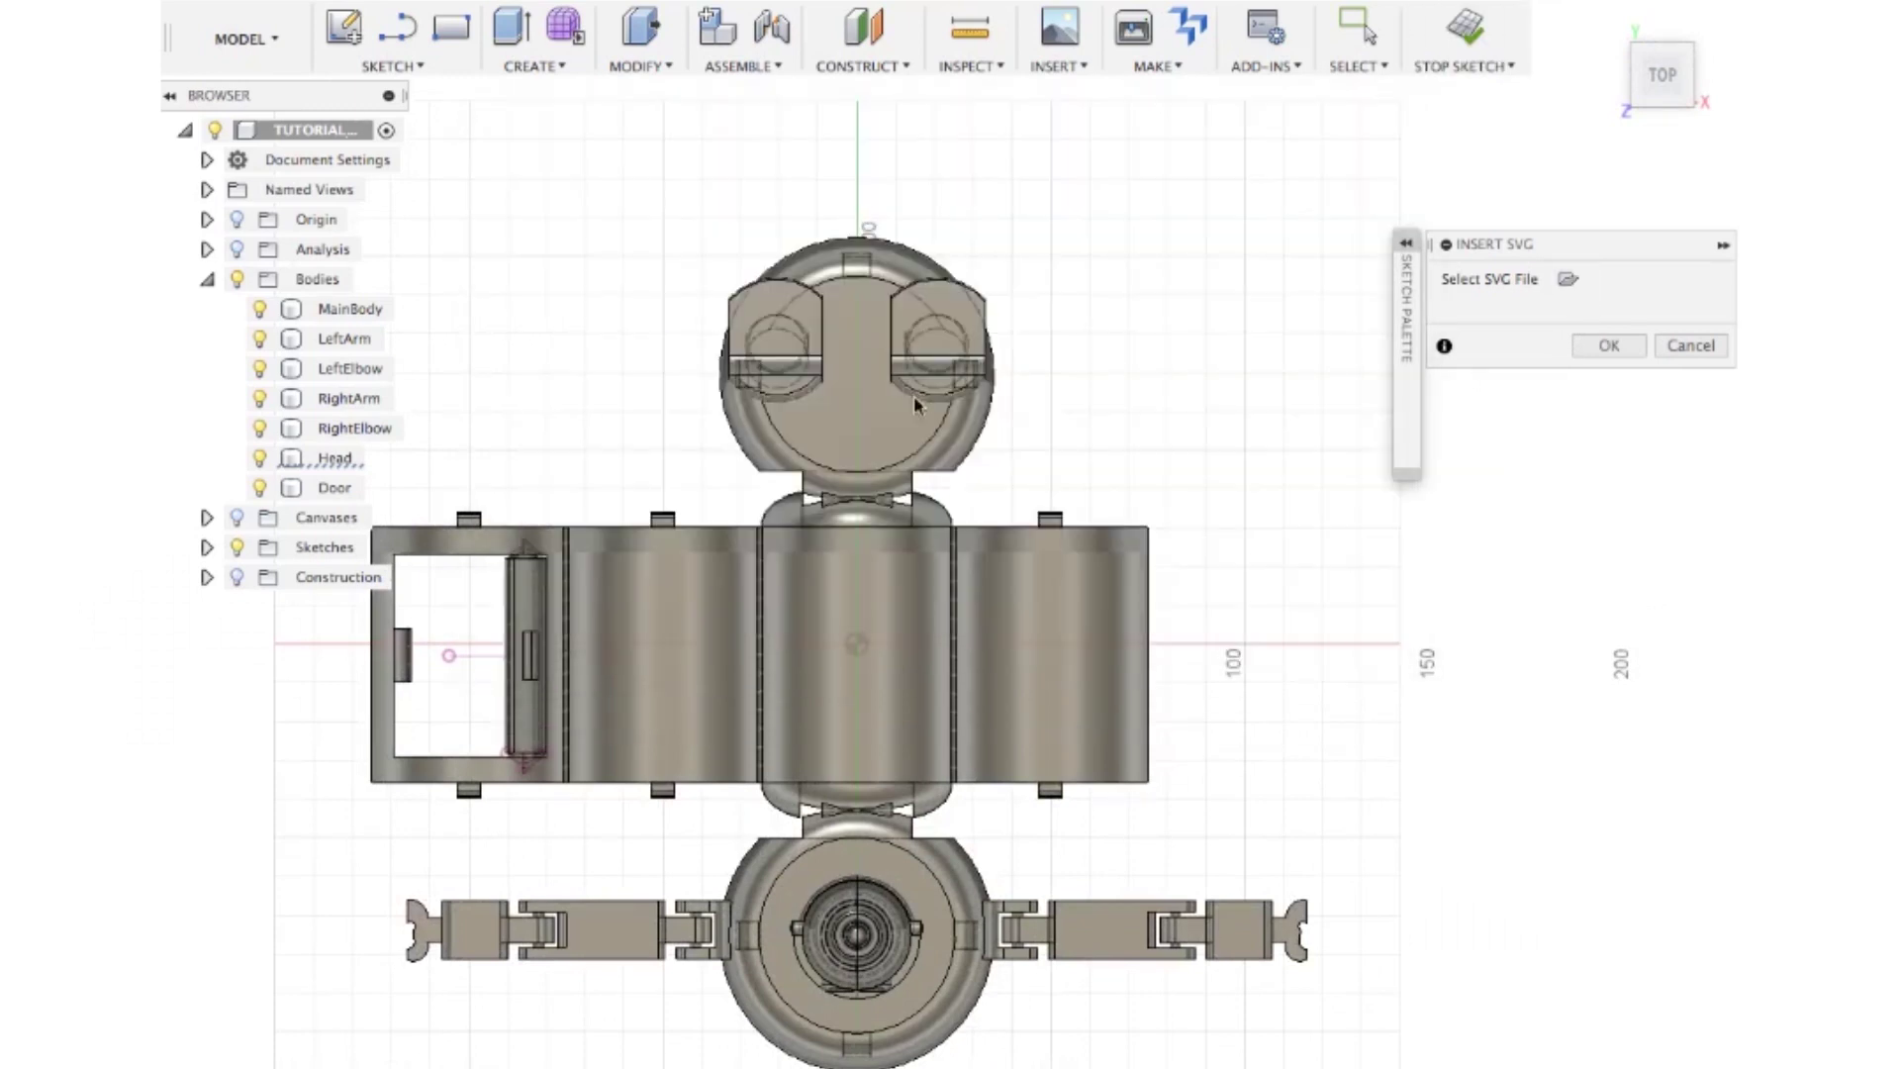
pyautogui.moveTo(887, 676); pyautogui.dragTo(785, 586)
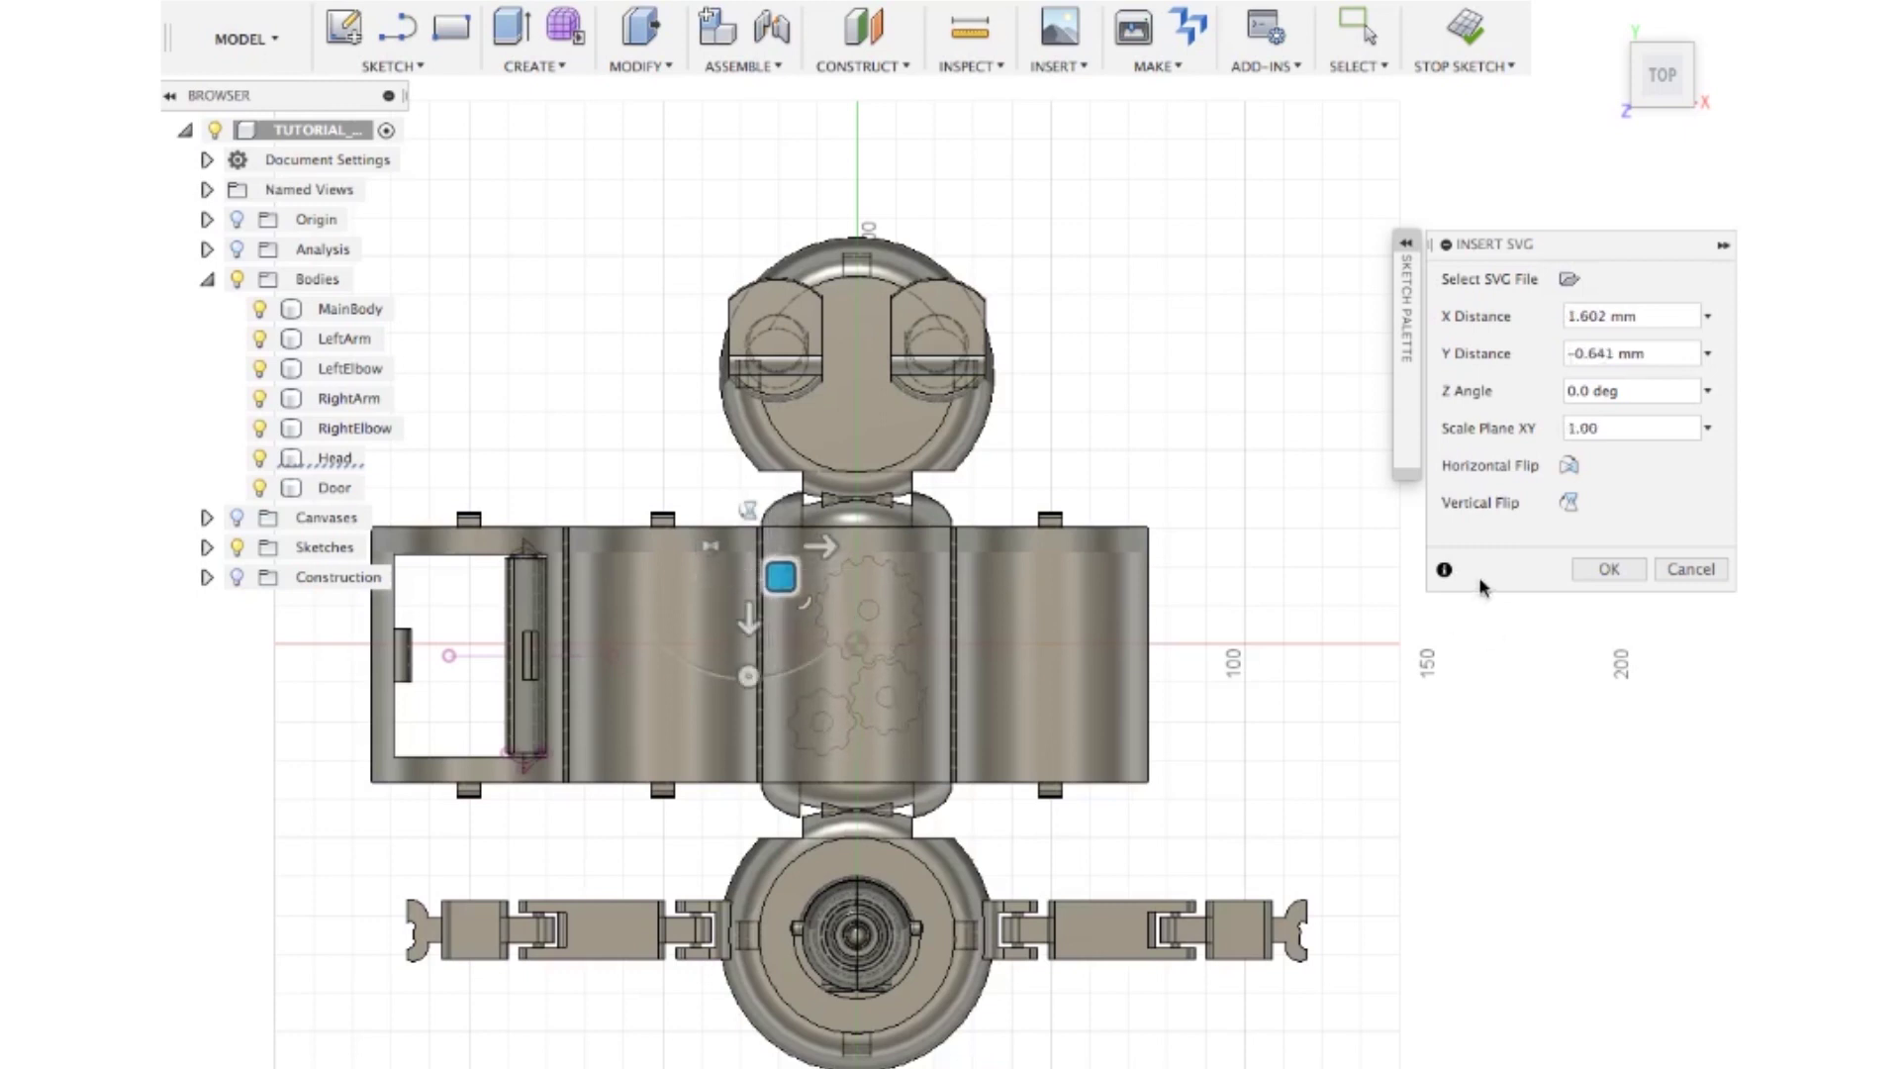
pyautogui.click(1634, 577)
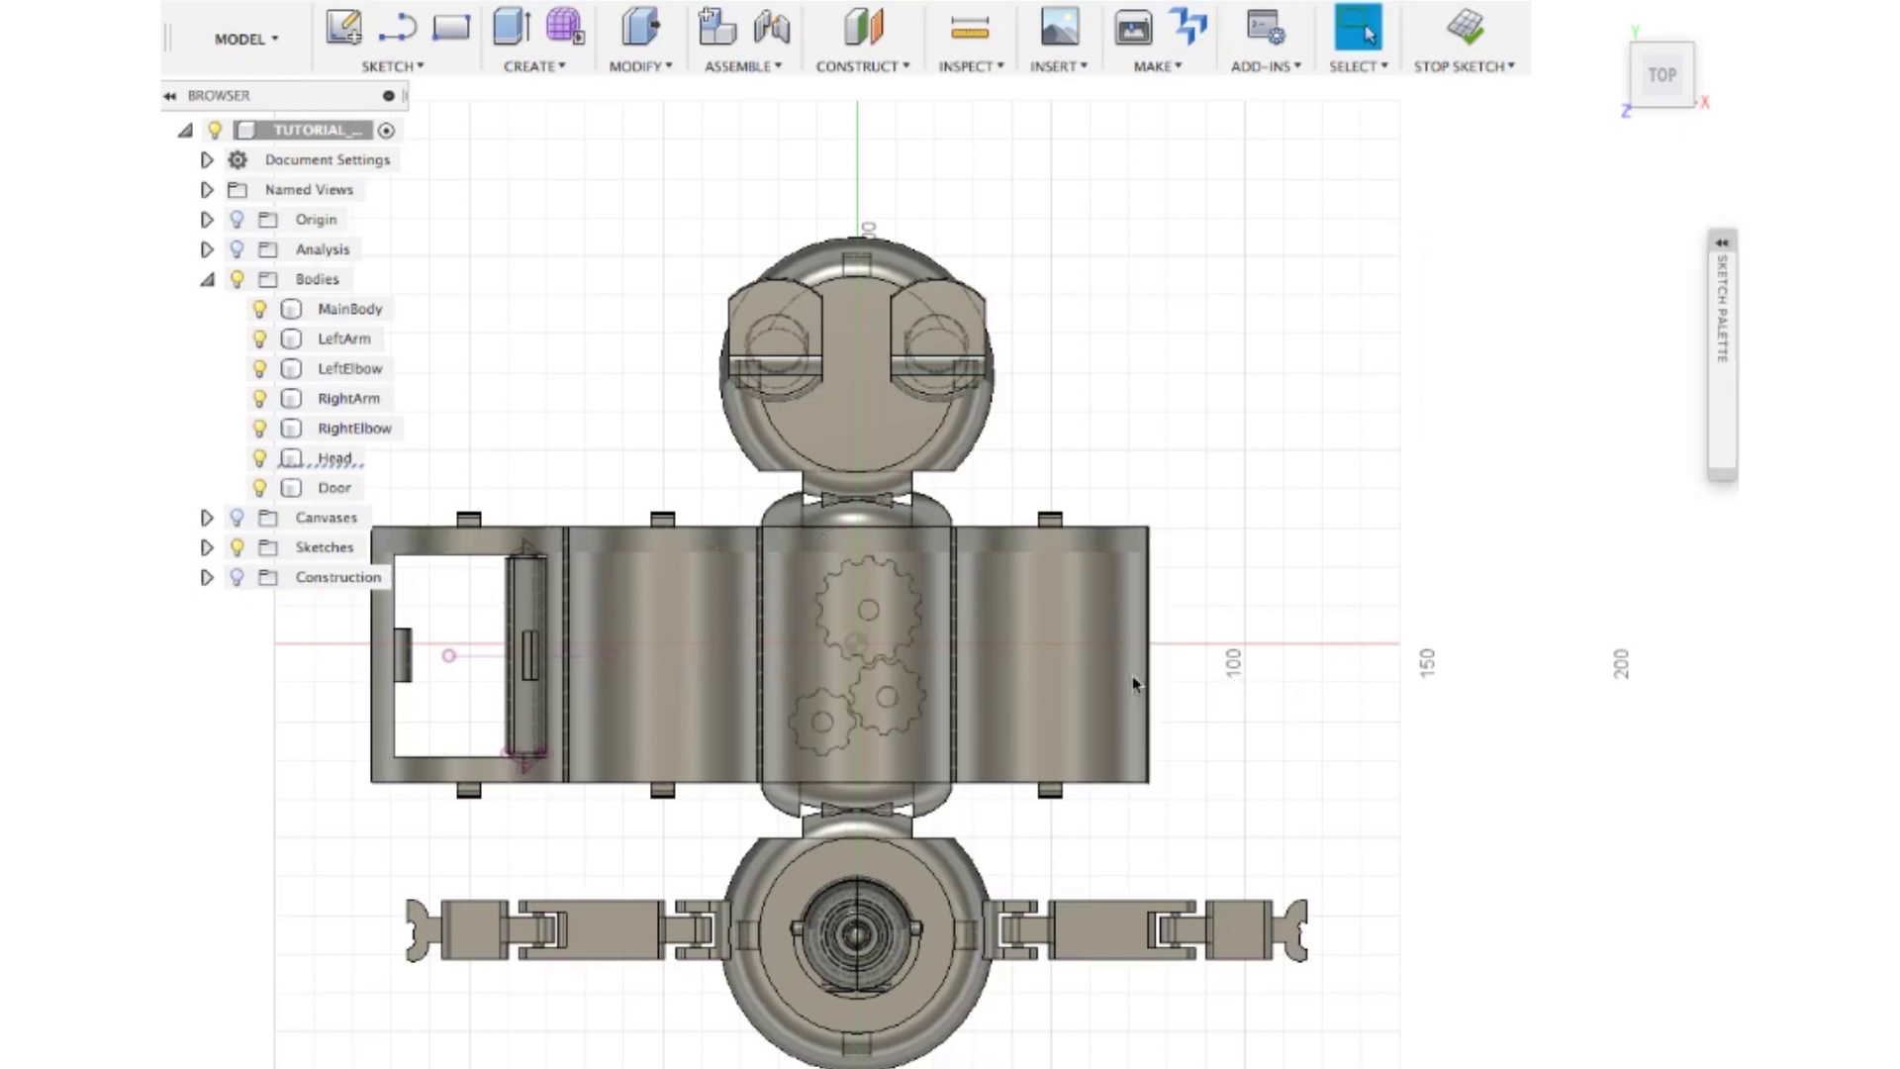
# Start extruding the three gear profiles with From Object as the start, using the middle panel's curved face as the object
pyautogui.click(898, 605)
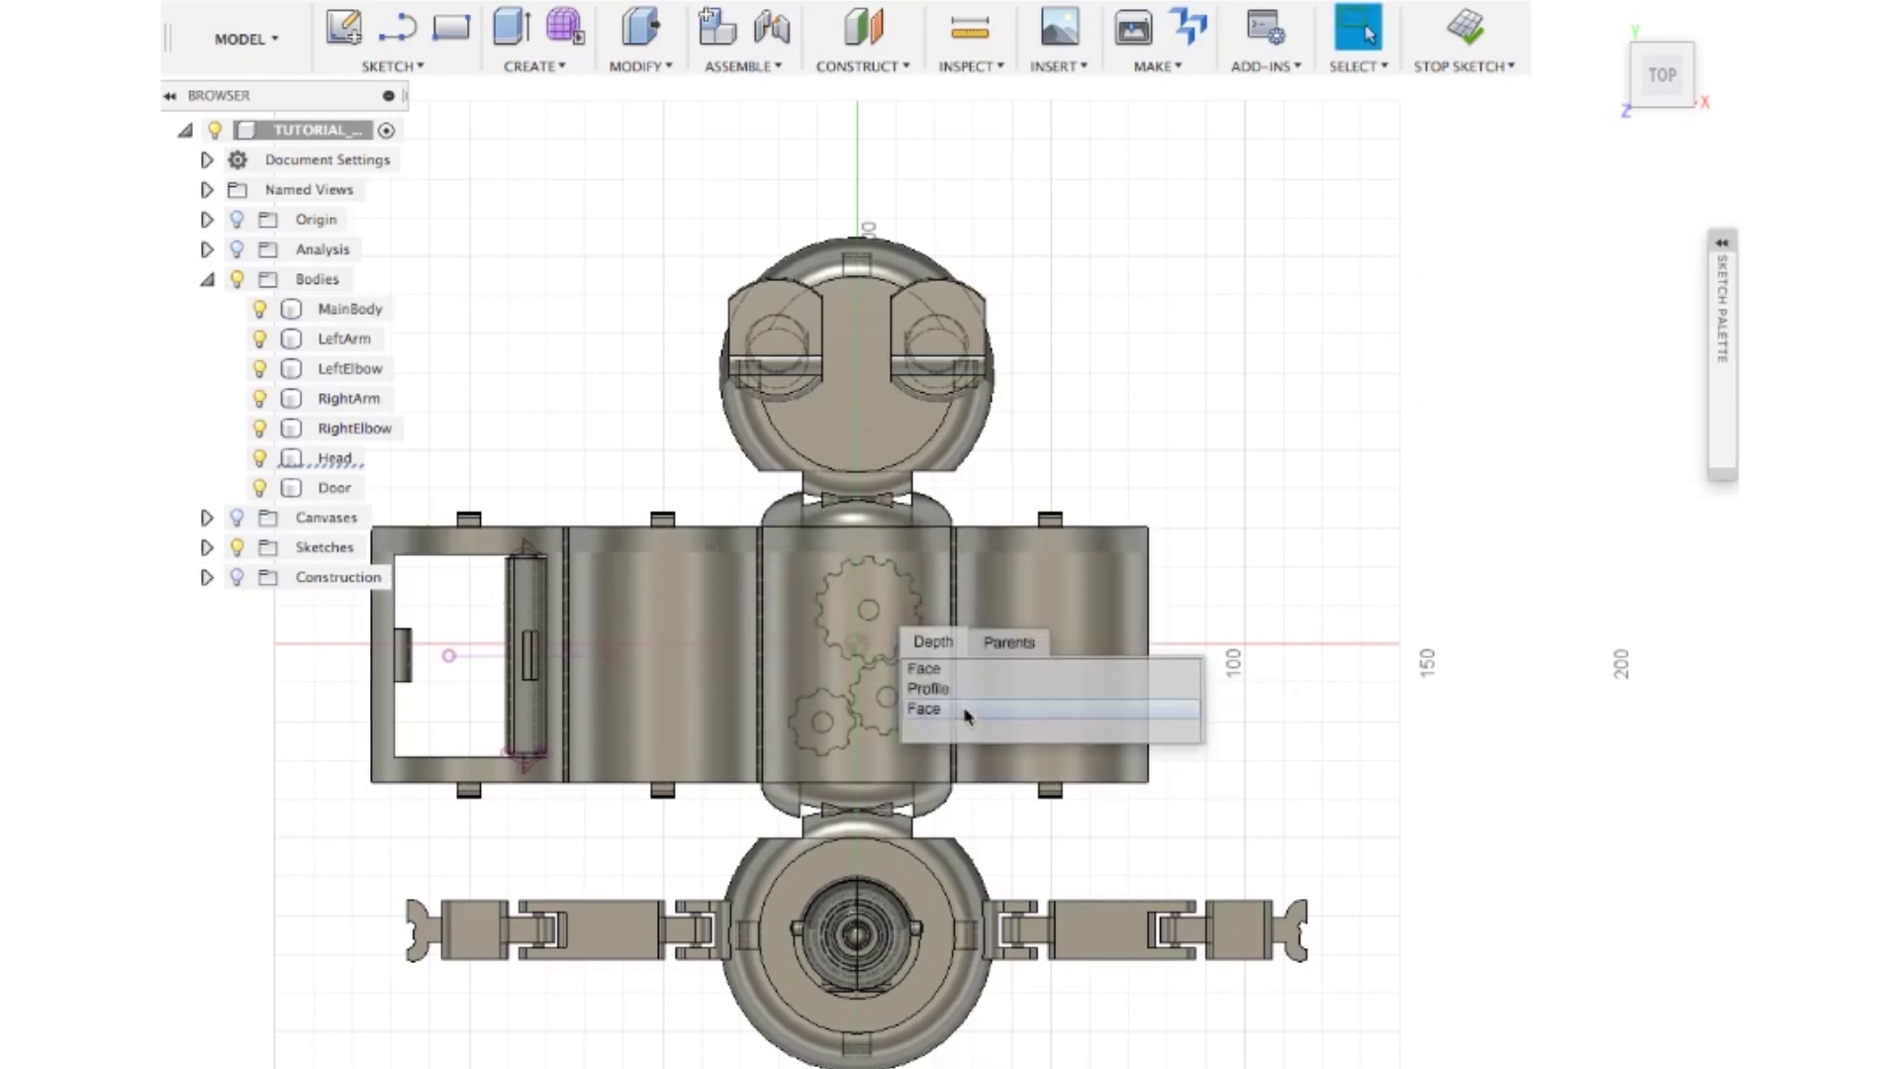
pyautogui.moveTo(967, 714); pyautogui.dragTo(940, 798)
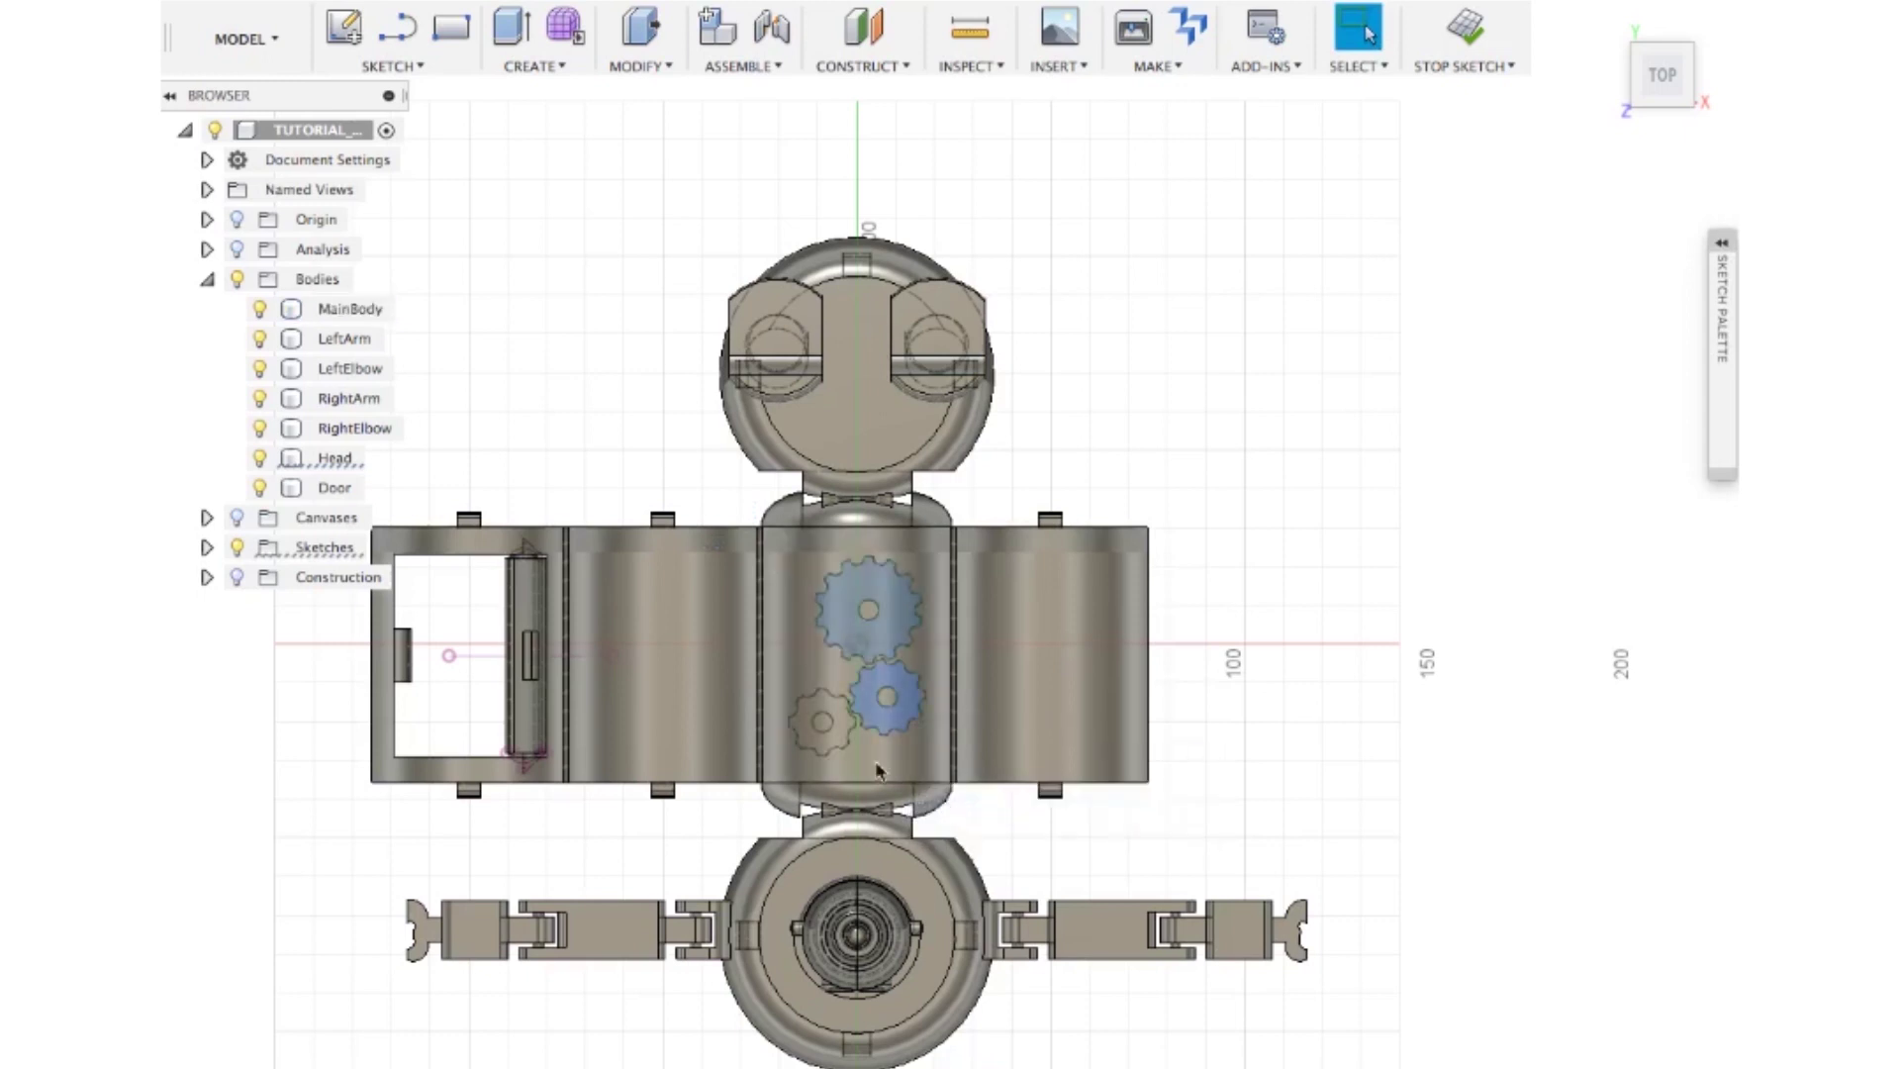
pyautogui.moveTo(838, 730); pyautogui.dragTo(899, 837)
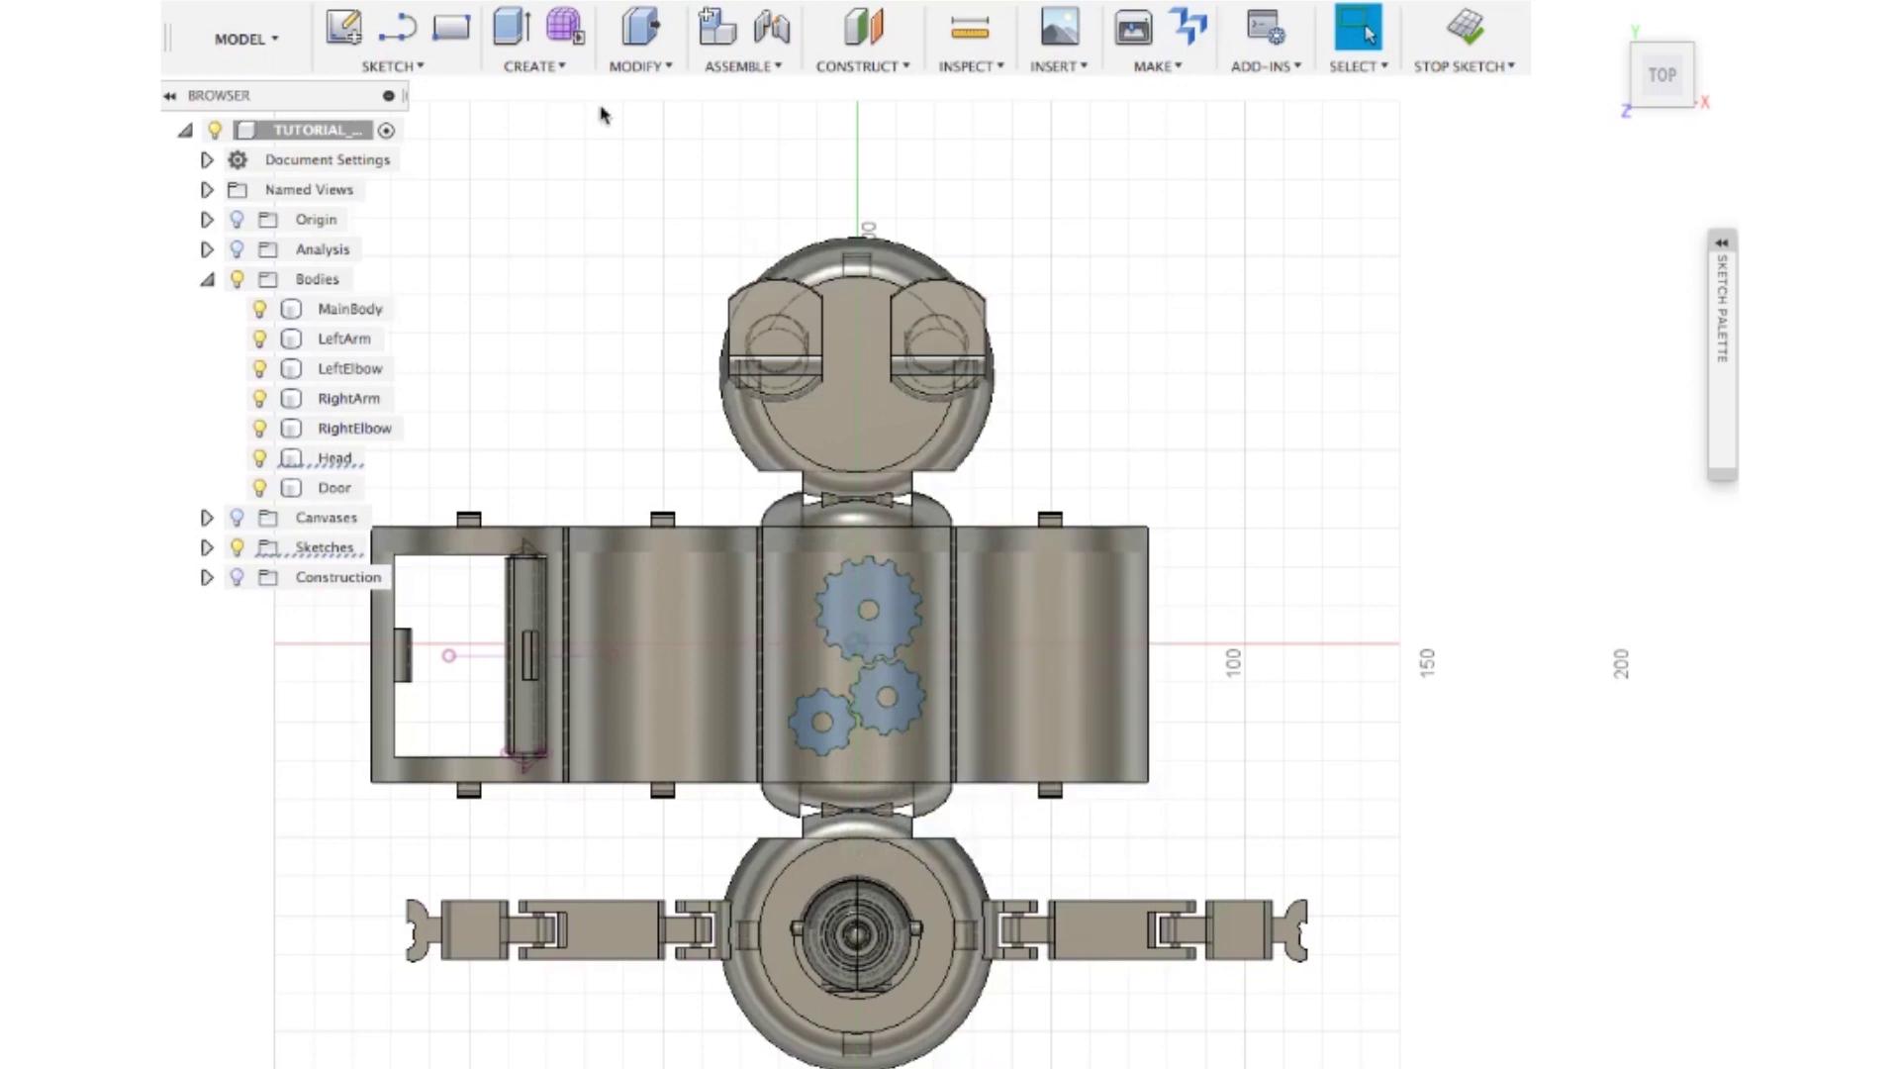
pyautogui.click(545, 76)
pyautogui.click(561, 151)
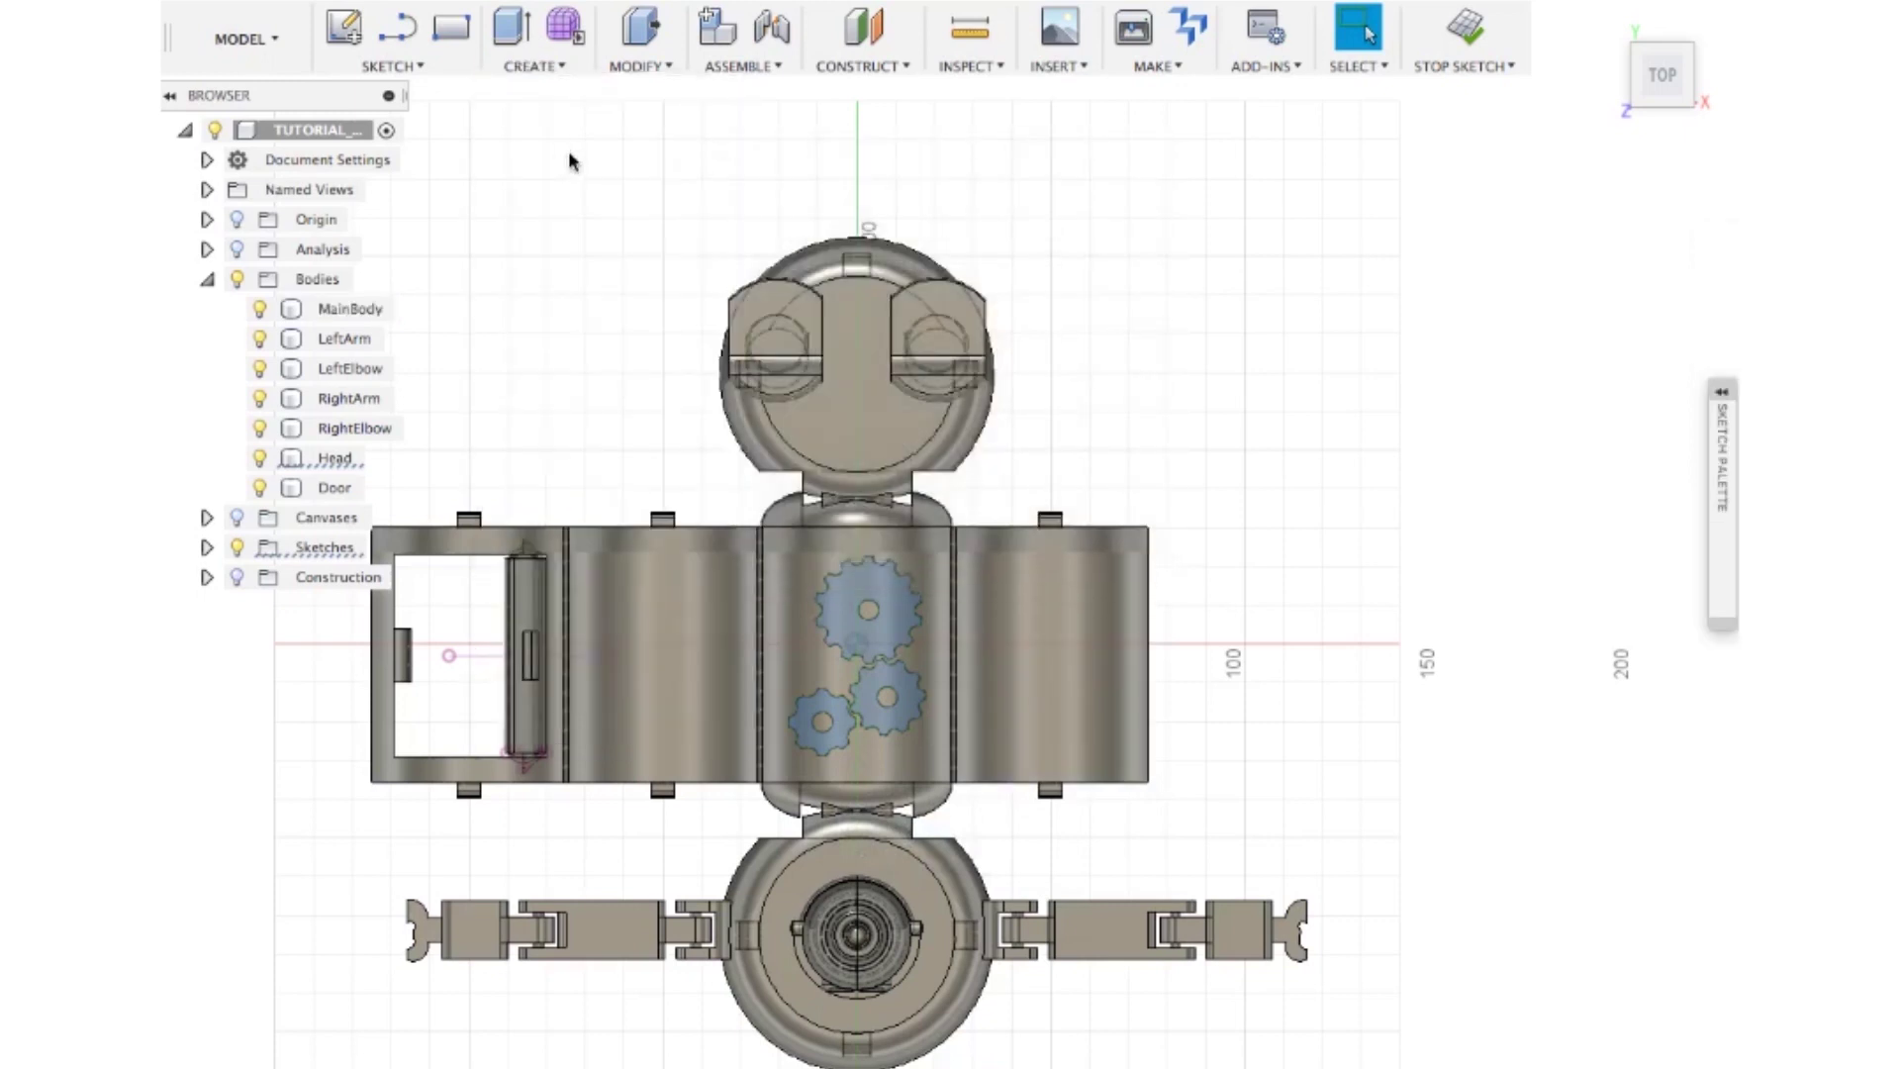
pyautogui.click(1633, 316)
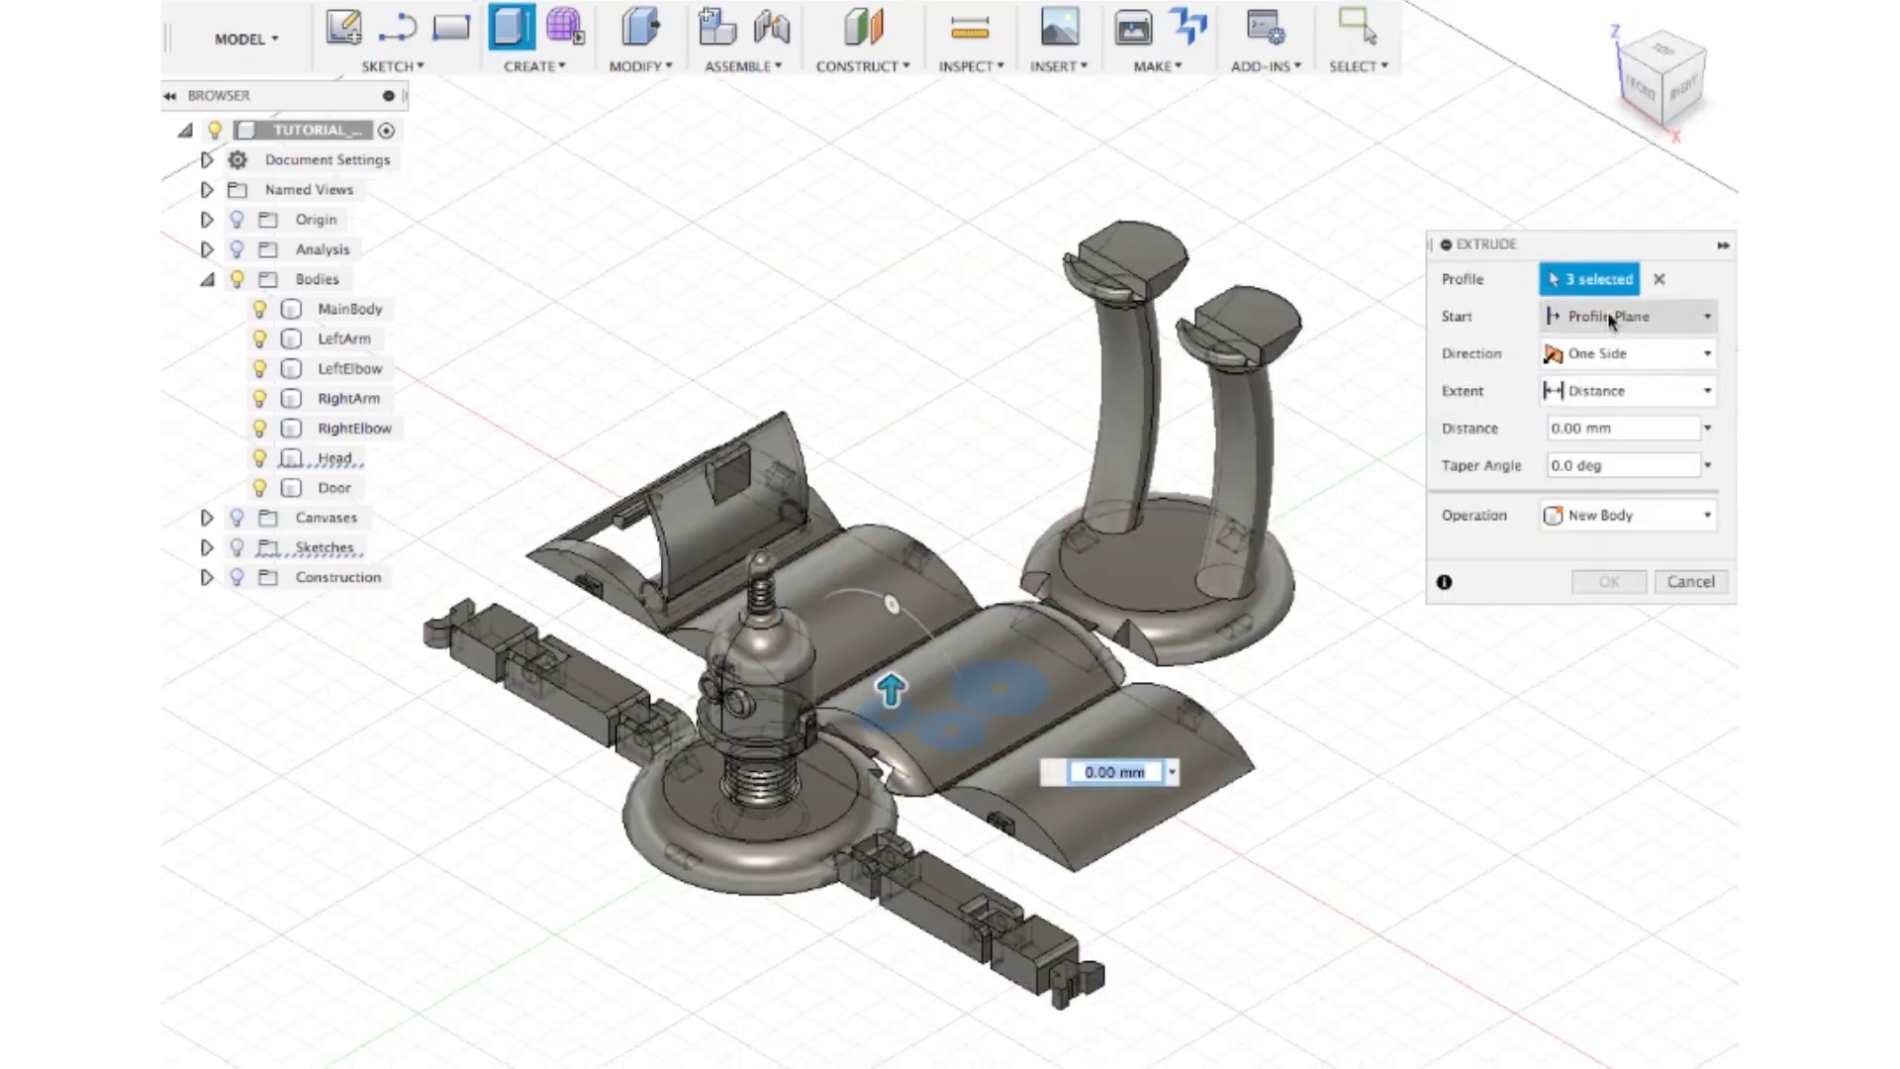
pyautogui.click(1628, 400)
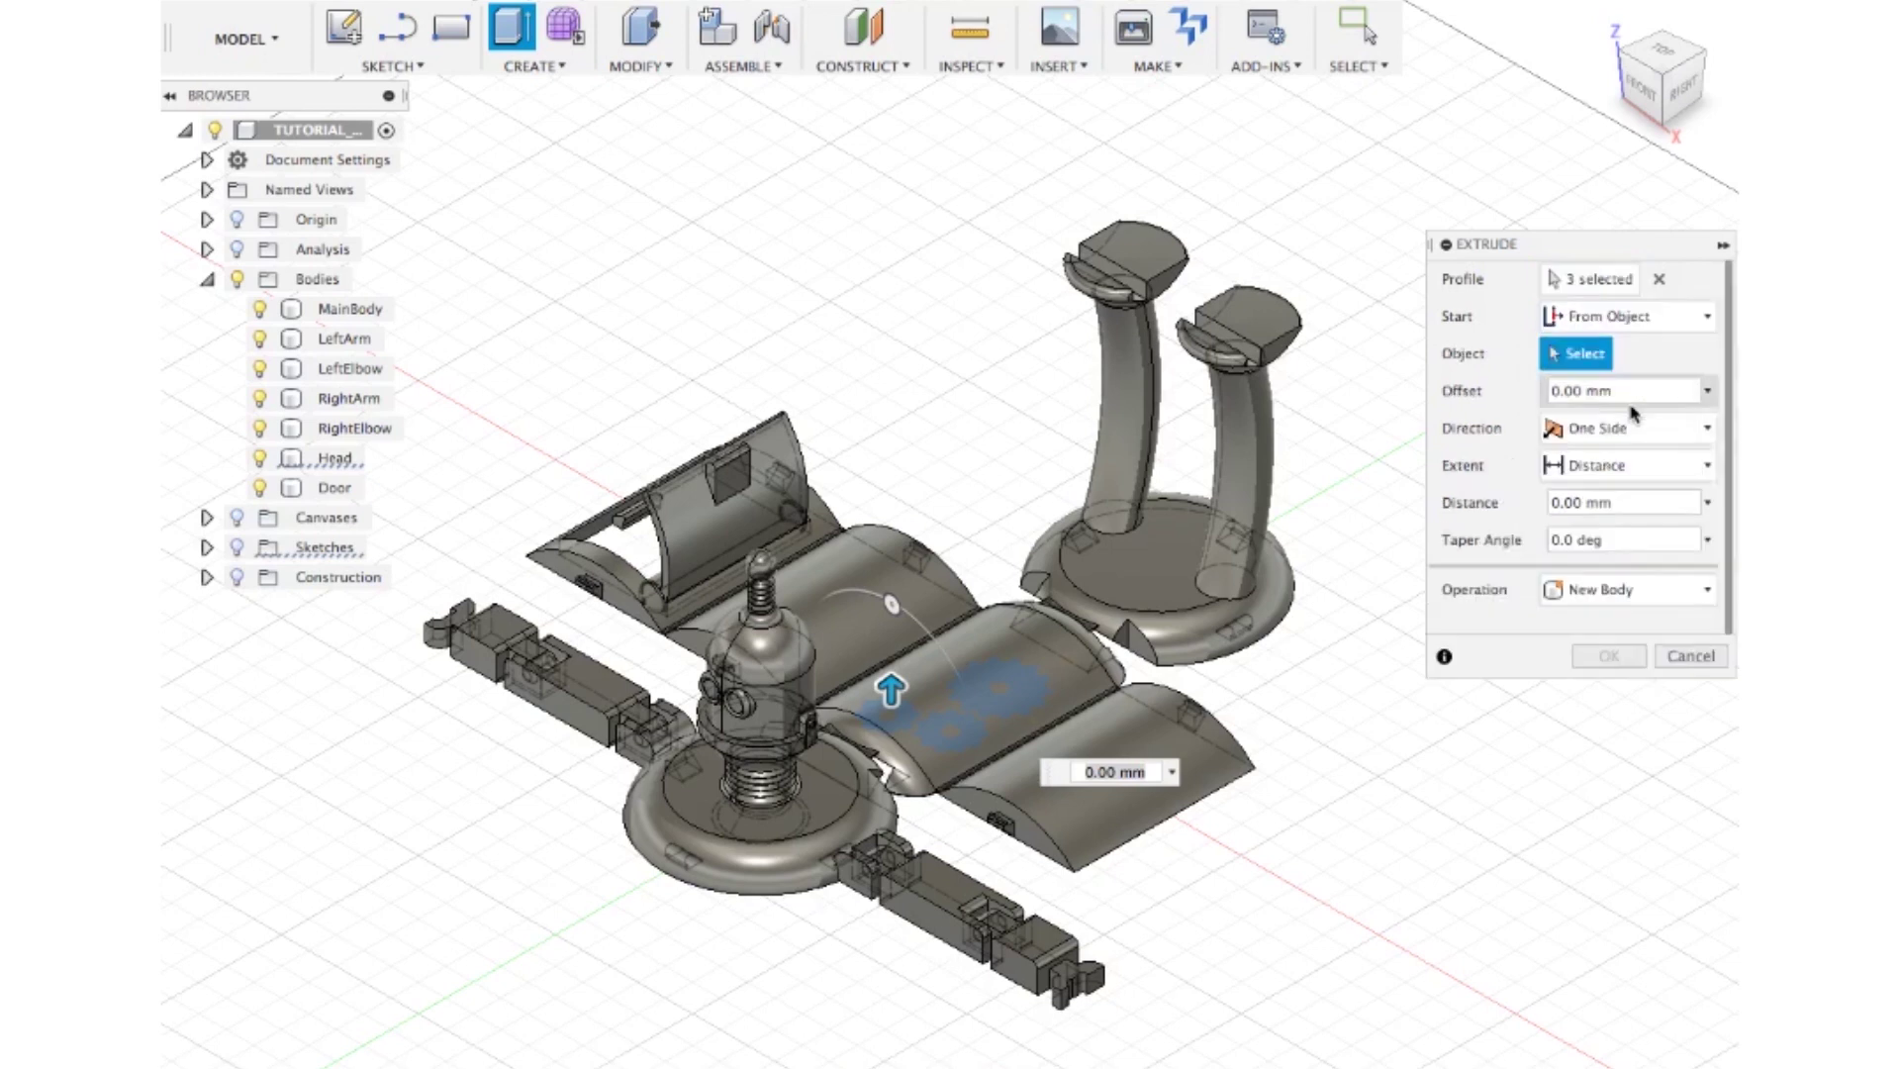
pyautogui.click(938, 658)
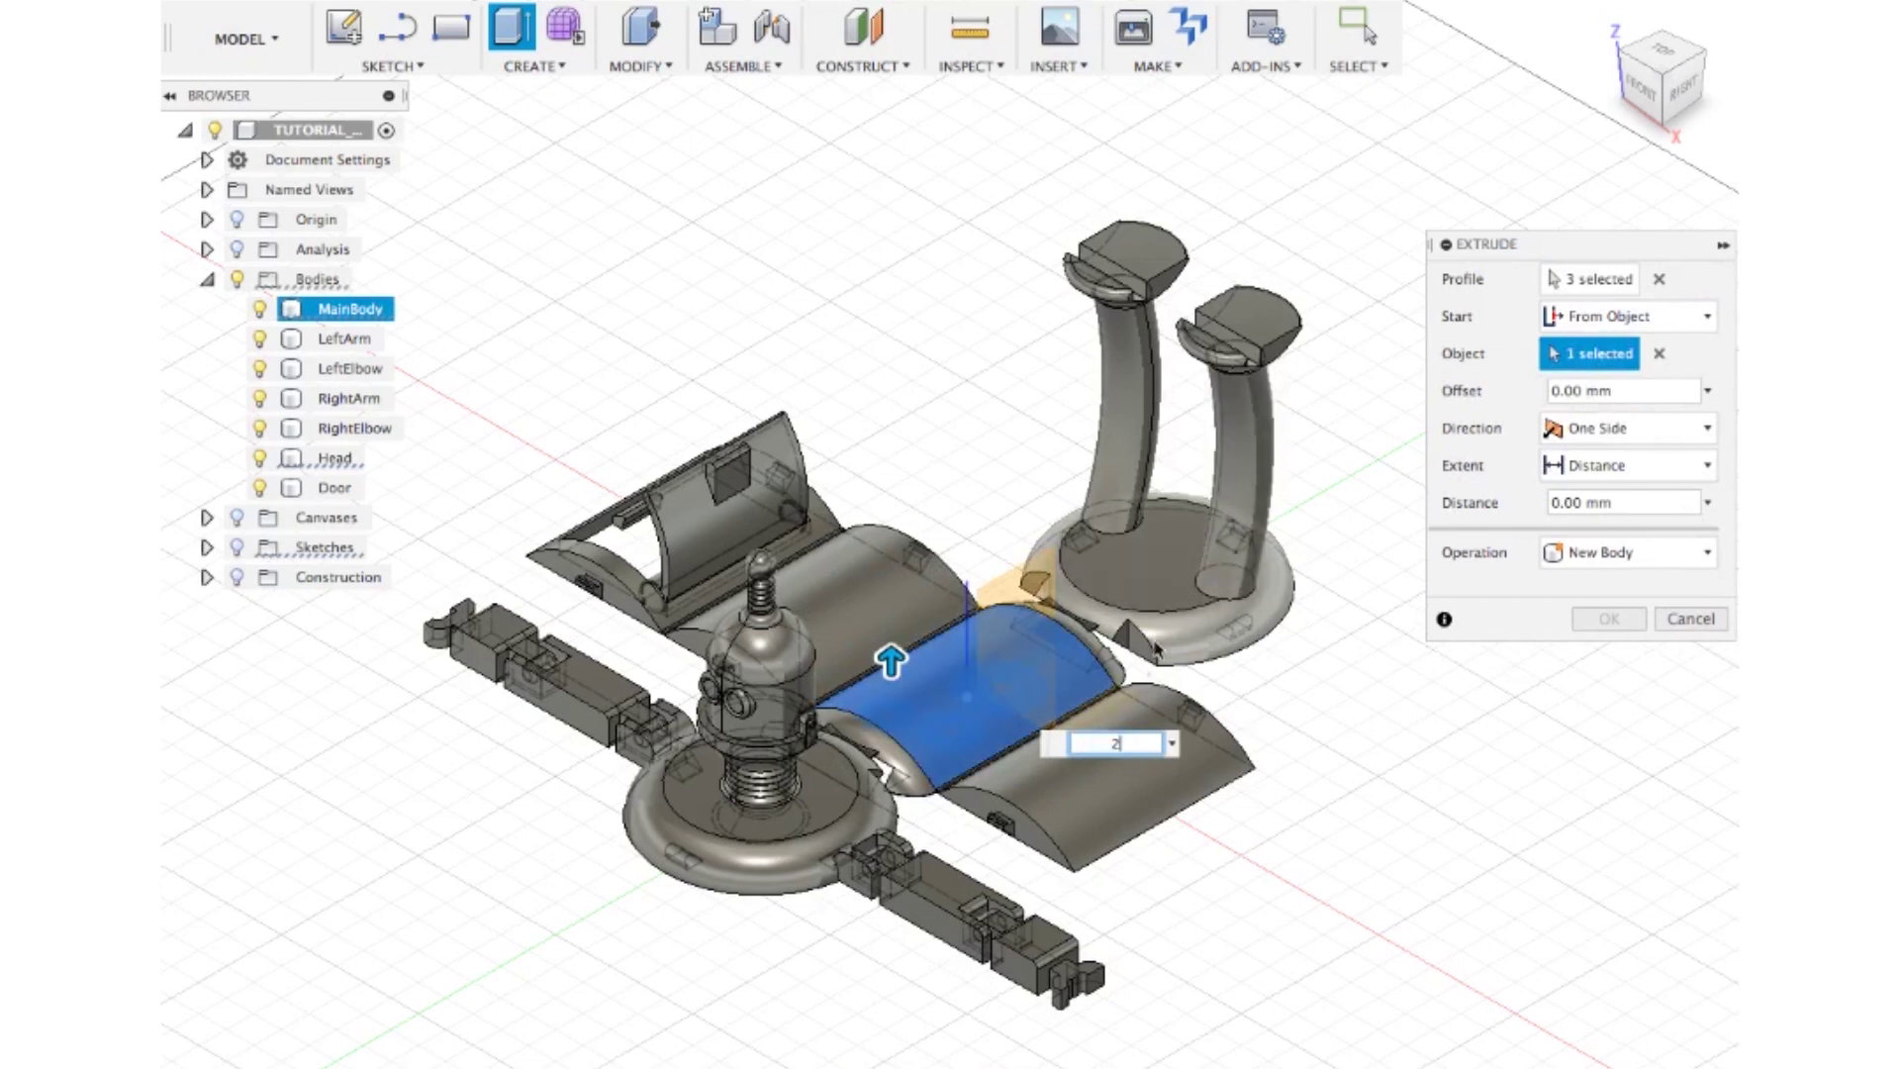
# Extrude the gears 2 mm and complete the operation as a Join with the main body
pyautogui.press('Return')
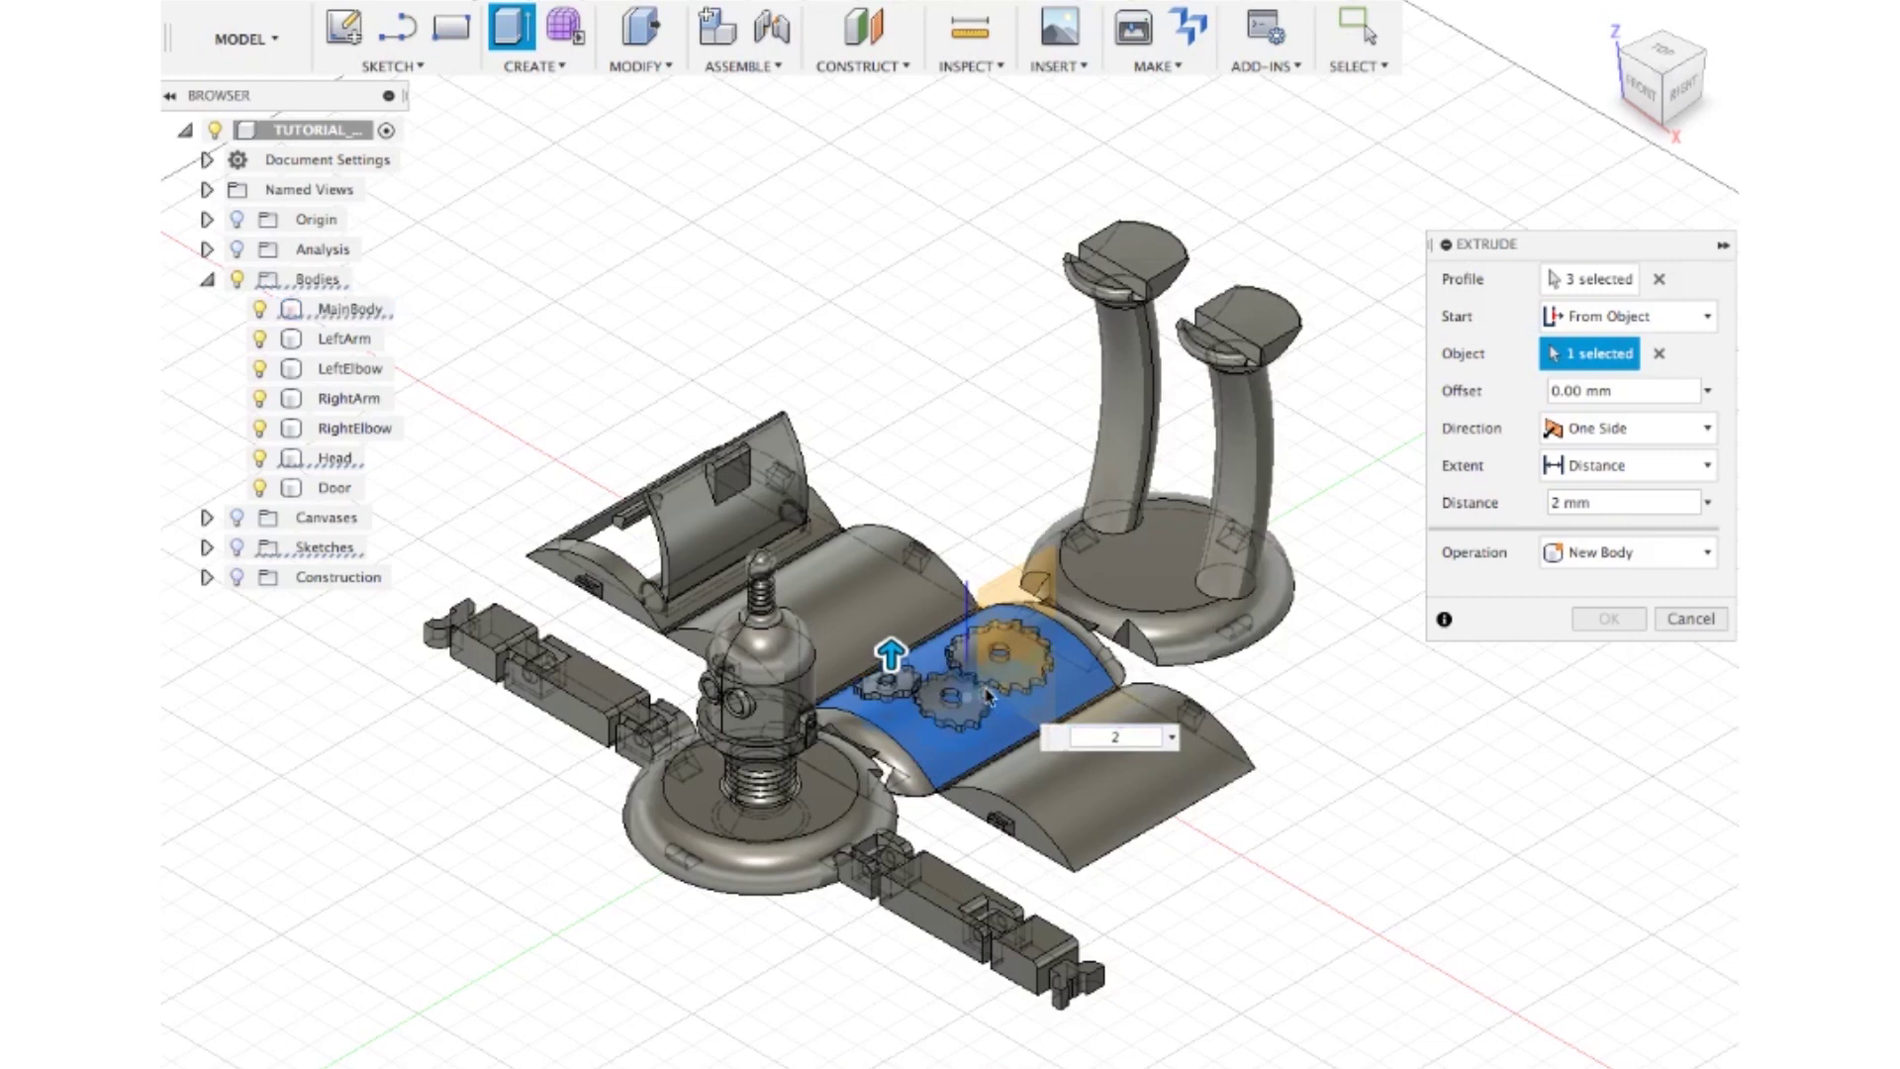
pyautogui.click(1672, 552)
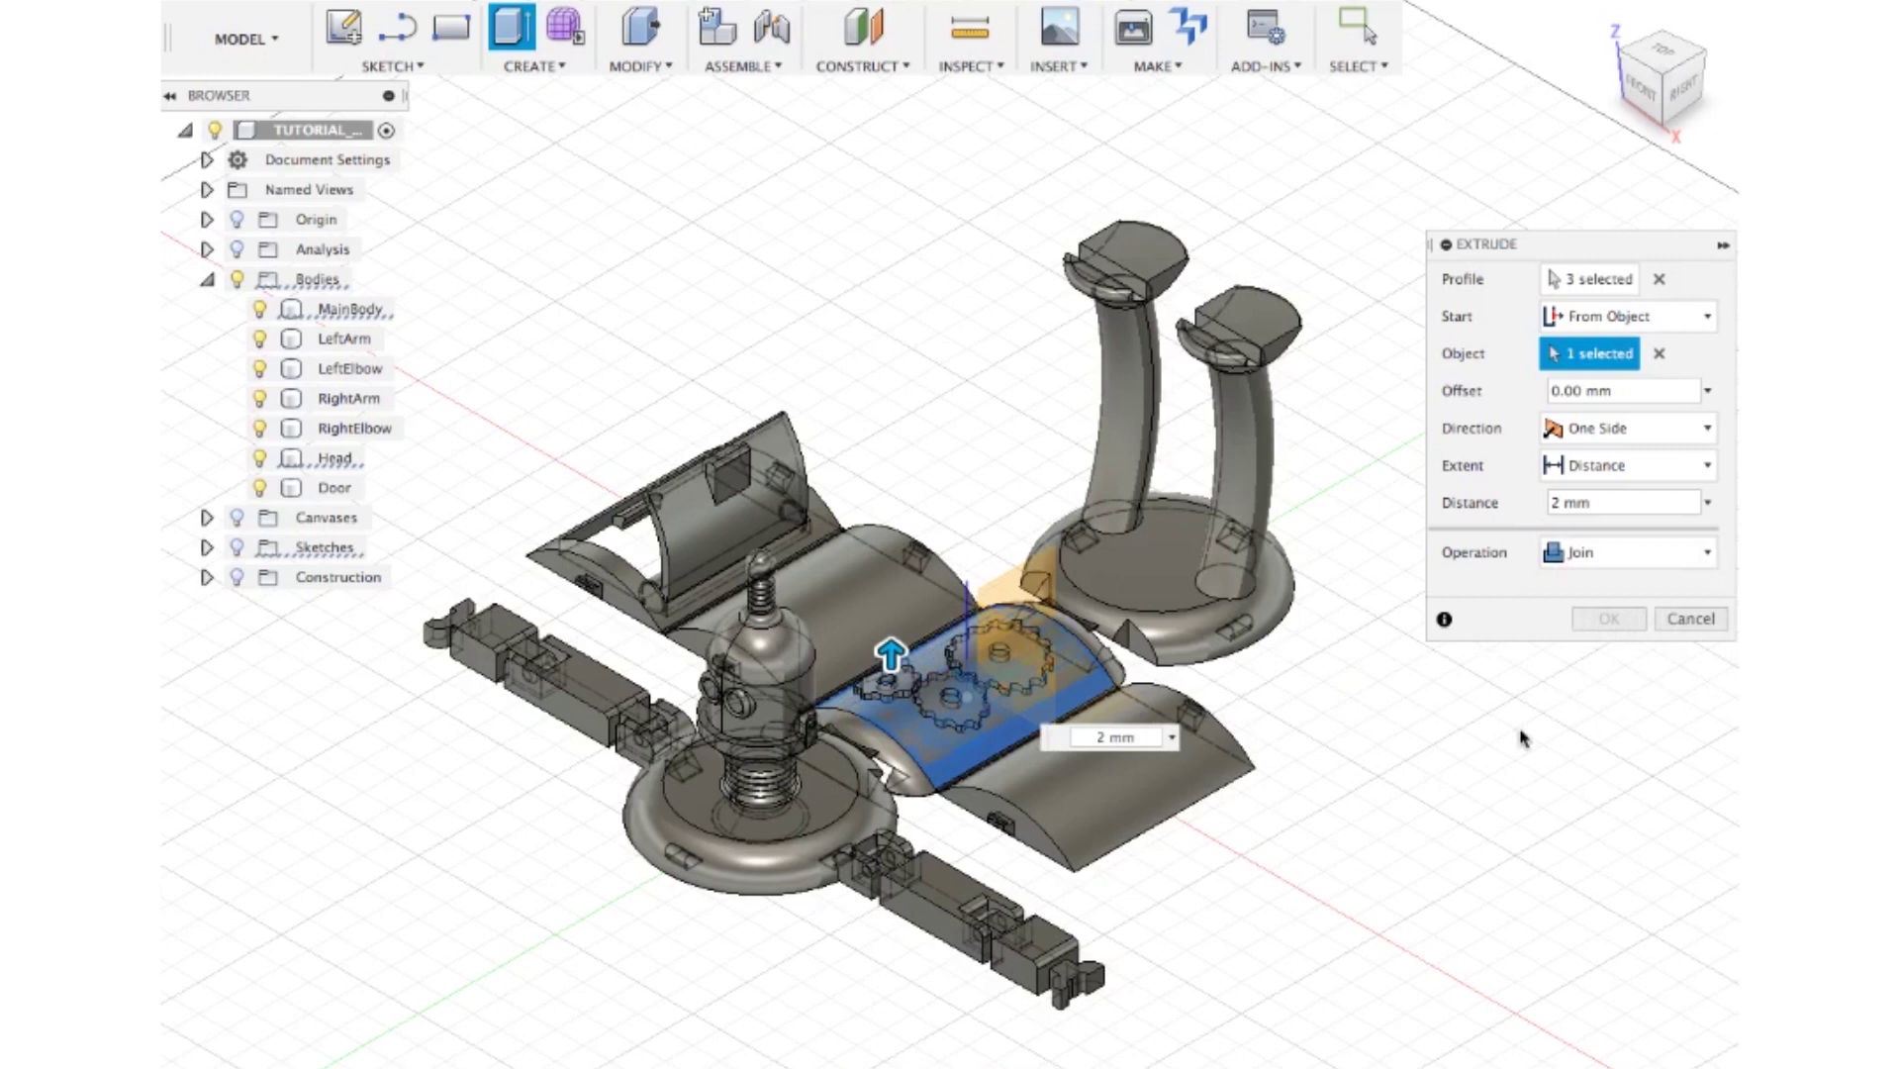
pyautogui.moveTo(1435, 769); pyautogui.dragTo(1416, 772, button='middle')
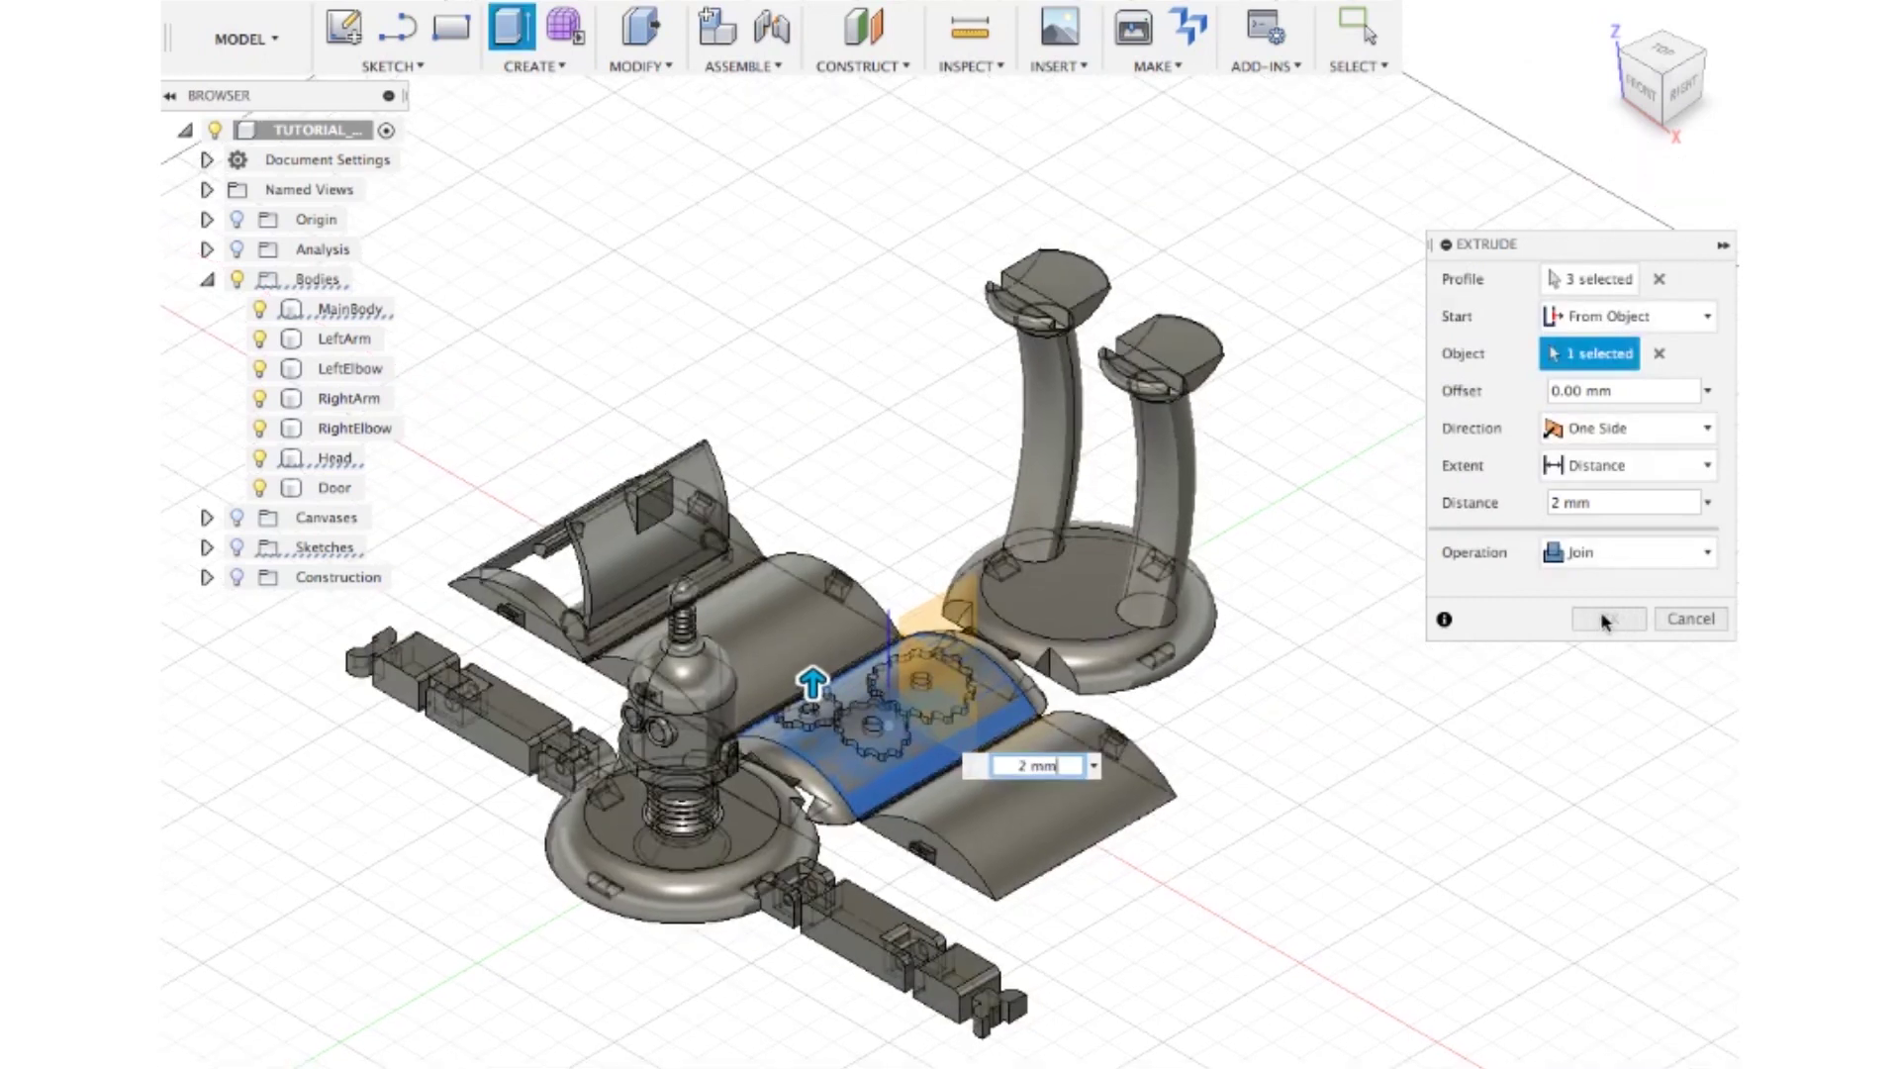
pyautogui.click(1604, 620)
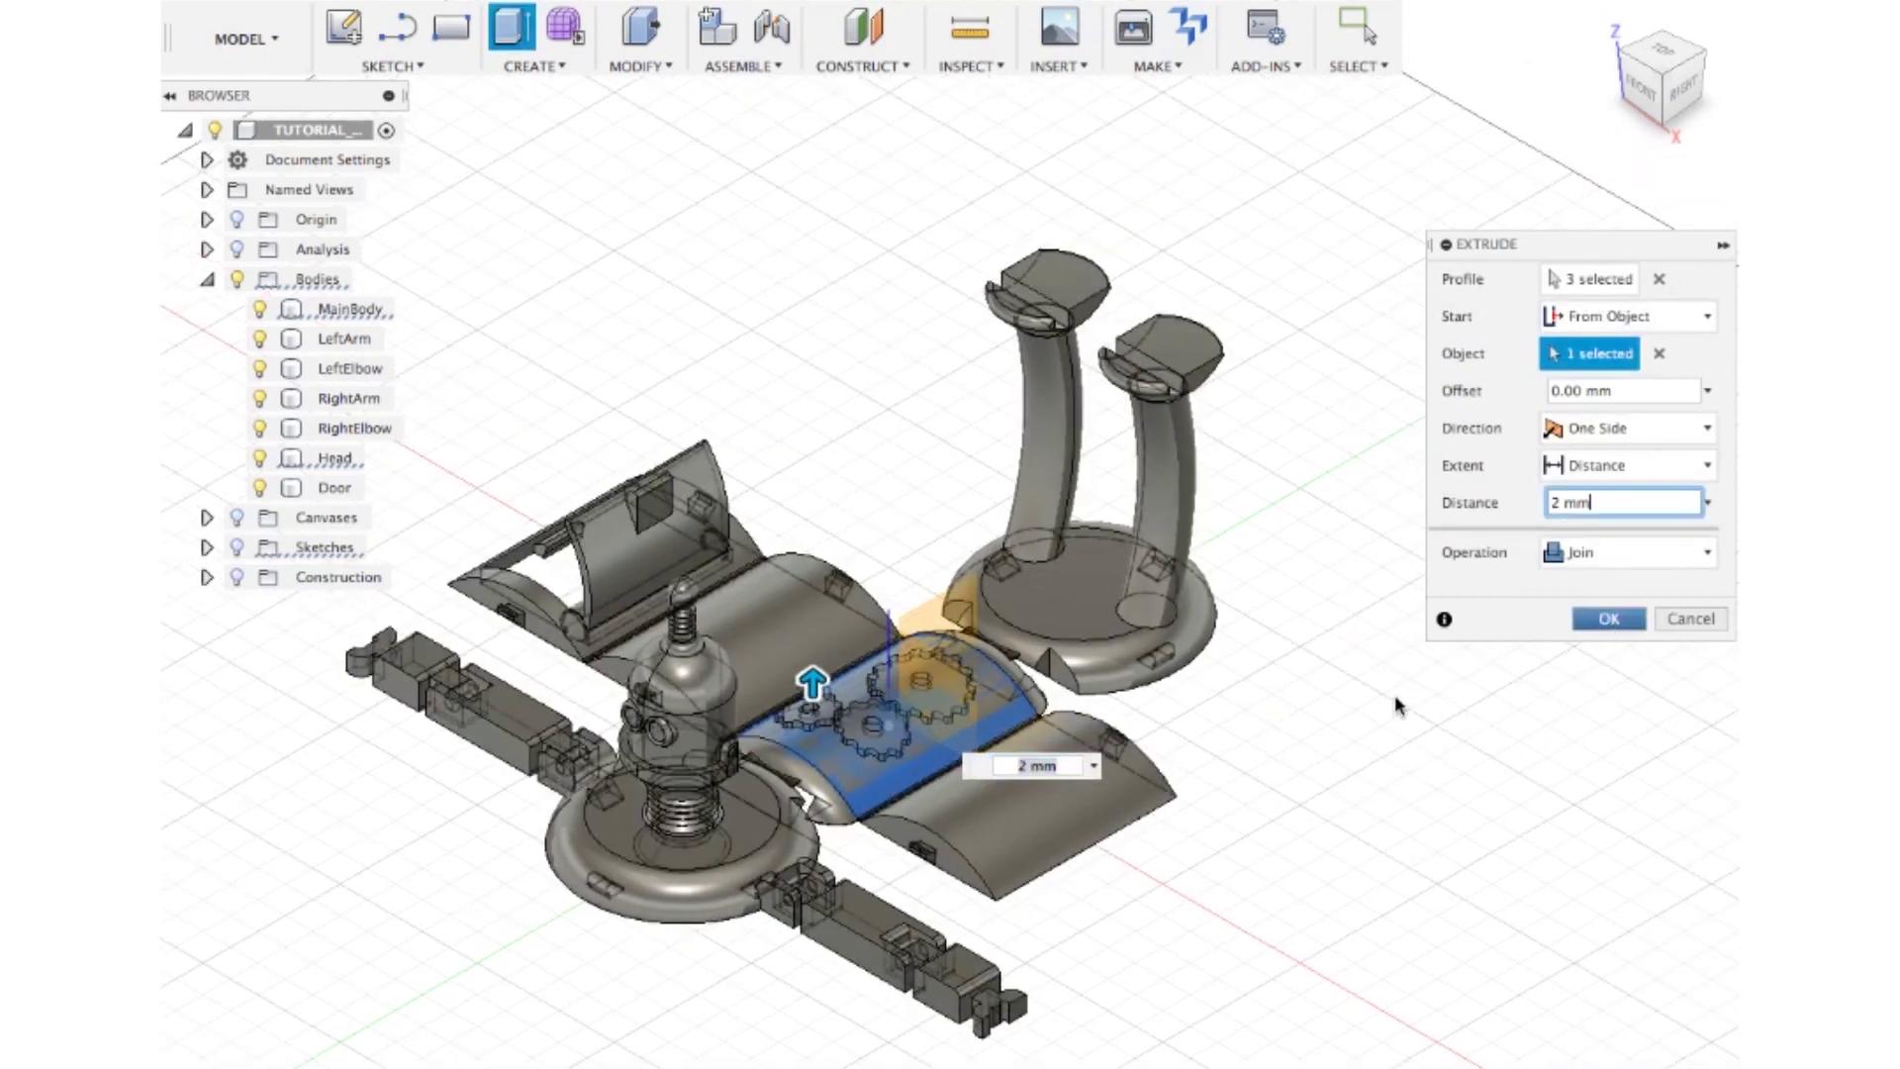
pyautogui.press('Return')
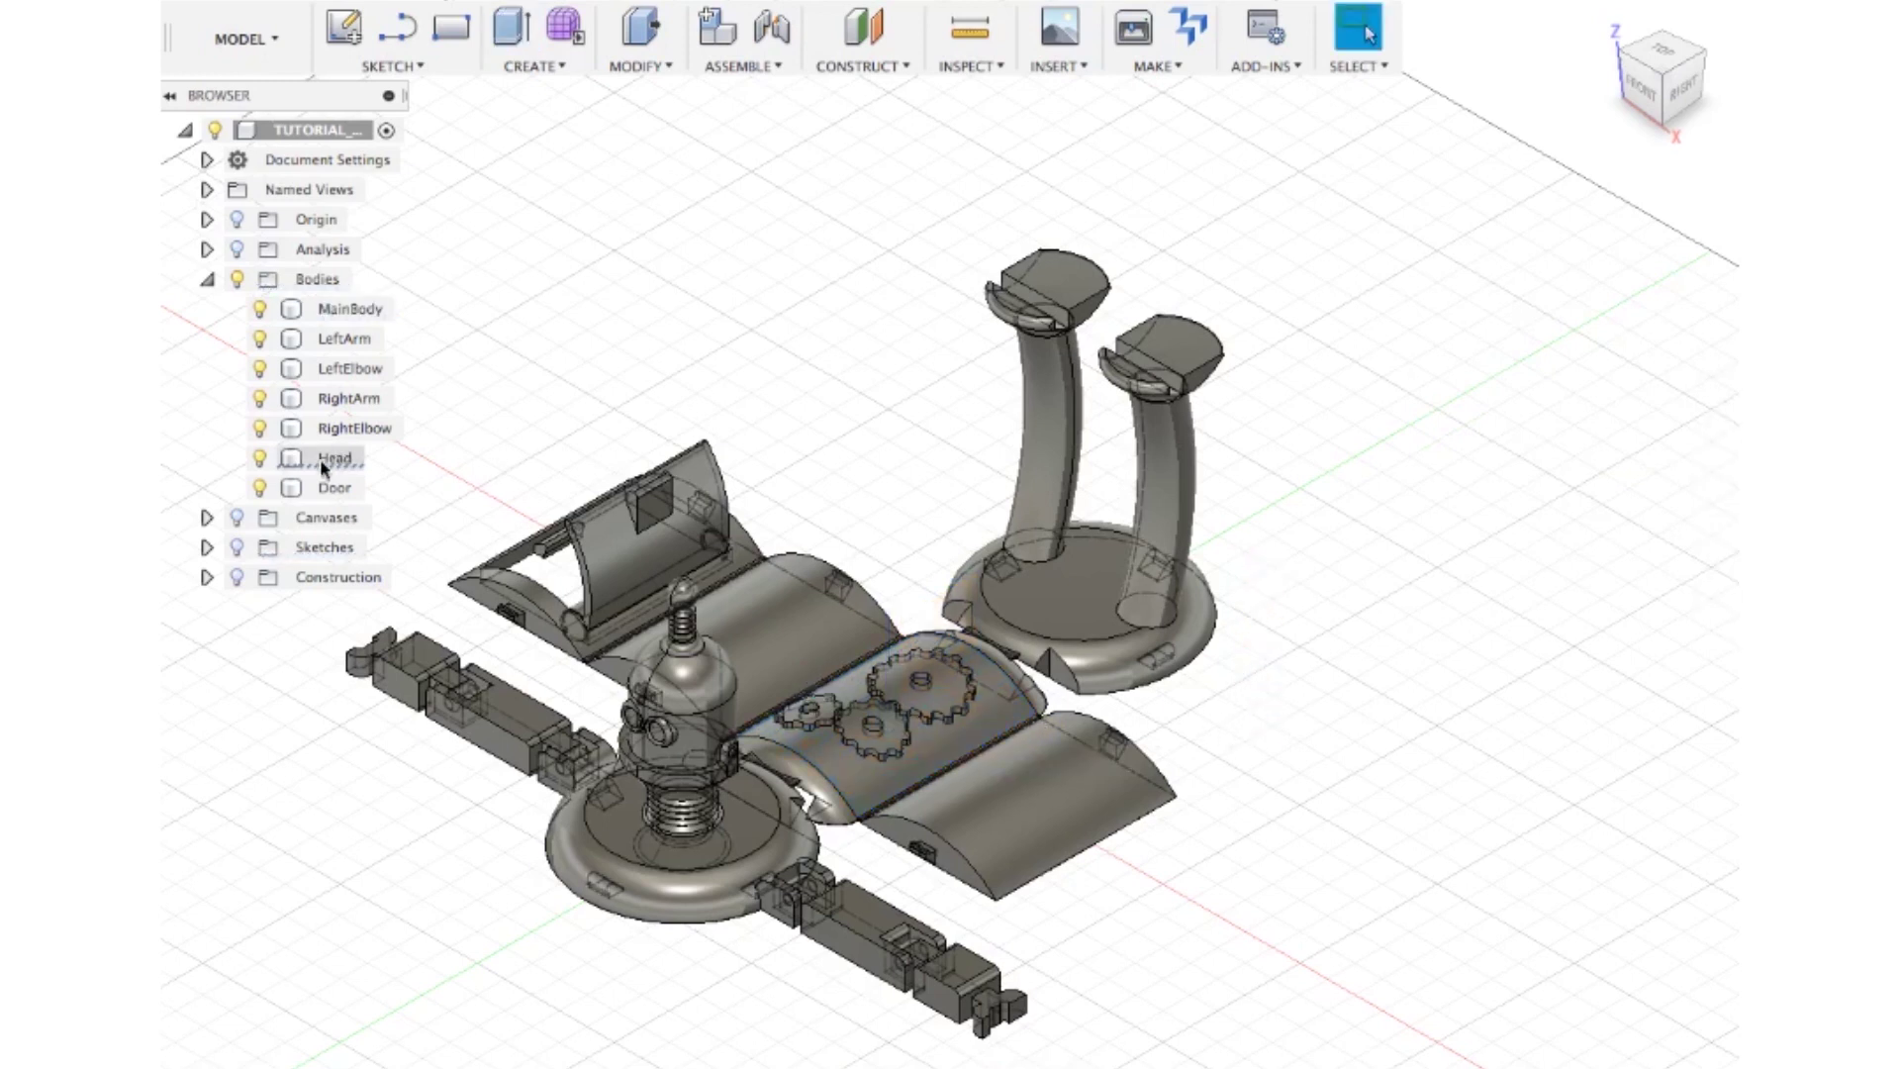
pyautogui.moveTo(608, 281); pyautogui.dragTo(728, 199, button='middle')
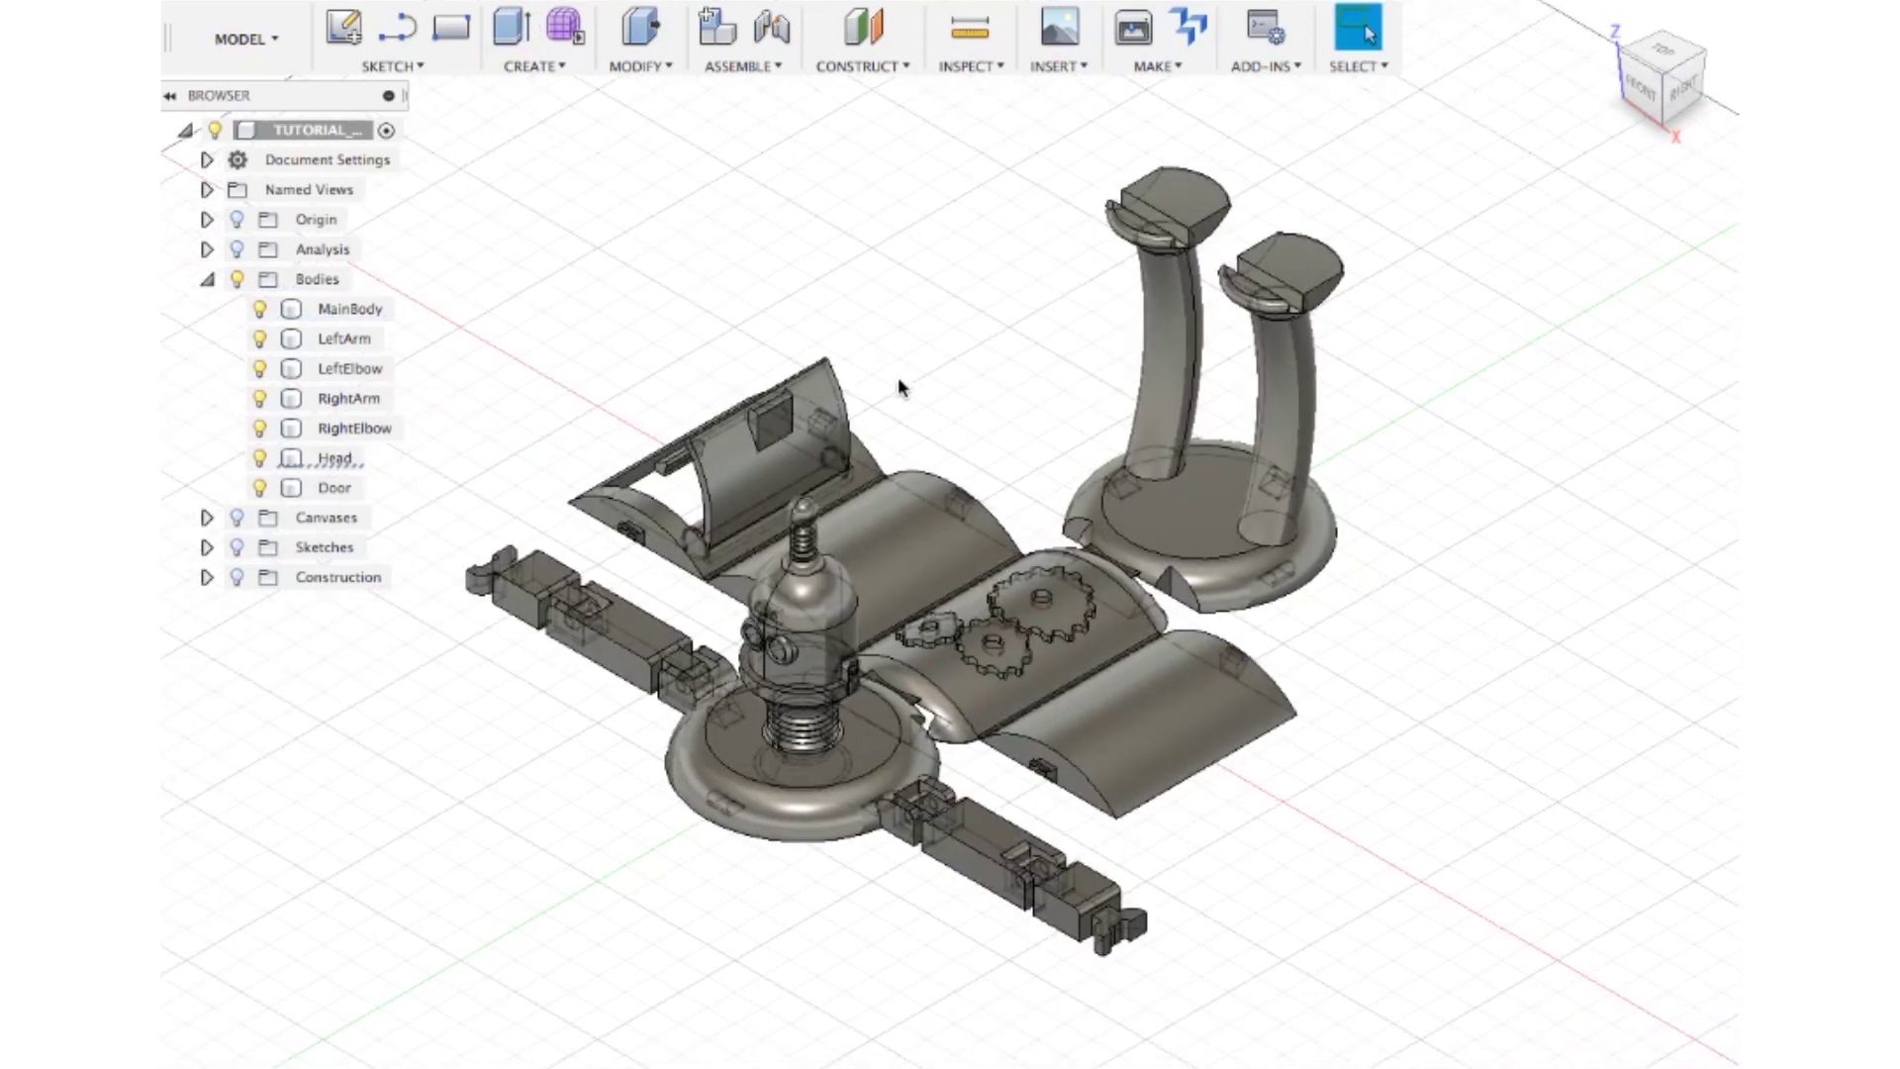
pyautogui.keyDown('shift'); pyautogui.moveTo(958, 390); pyautogui.dragTo(1029, 519, button='middle'); pyautogui.keyUp('shift')
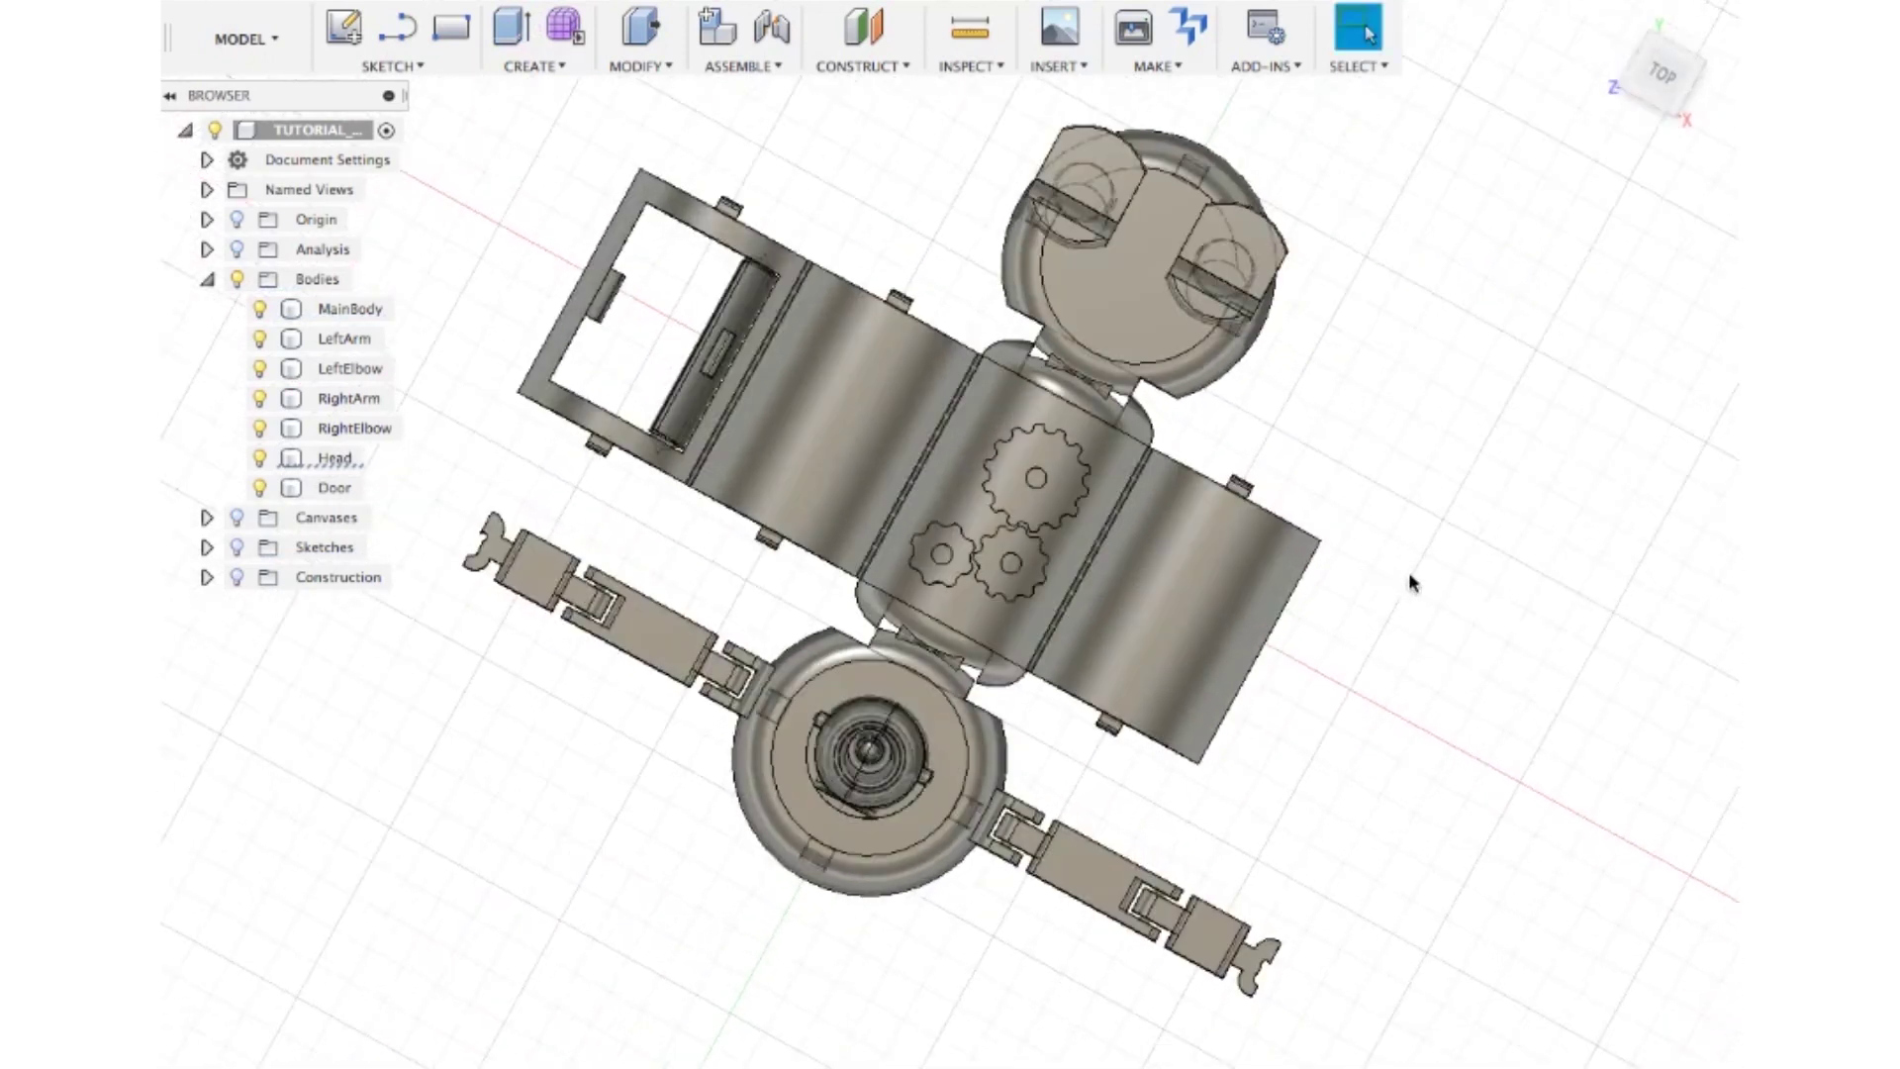
pyautogui.moveTo(1420, 673)
pyautogui.keyDown('shift'); pyautogui.mouseDown(button='middle')
pyautogui.moveTo(1434, 504)
pyautogui.moveTo(1484, 590)
pyautogui.moveTo(1349, 590)
pyautogui.moveTo(1371, 633)
pyautogui.moveTo(1475, 581)
pyautogui.moveTo(1432, 688)
pyautogui.mouseUp(button='middle'); pyautogui.keyUp('shift')
pyautogui.keyDown('shift'); pyautogui.moveTo(1317, 802); pyautogui.dragTo(1446, 806, button='middle'); pyautogui.keyUp('shift')
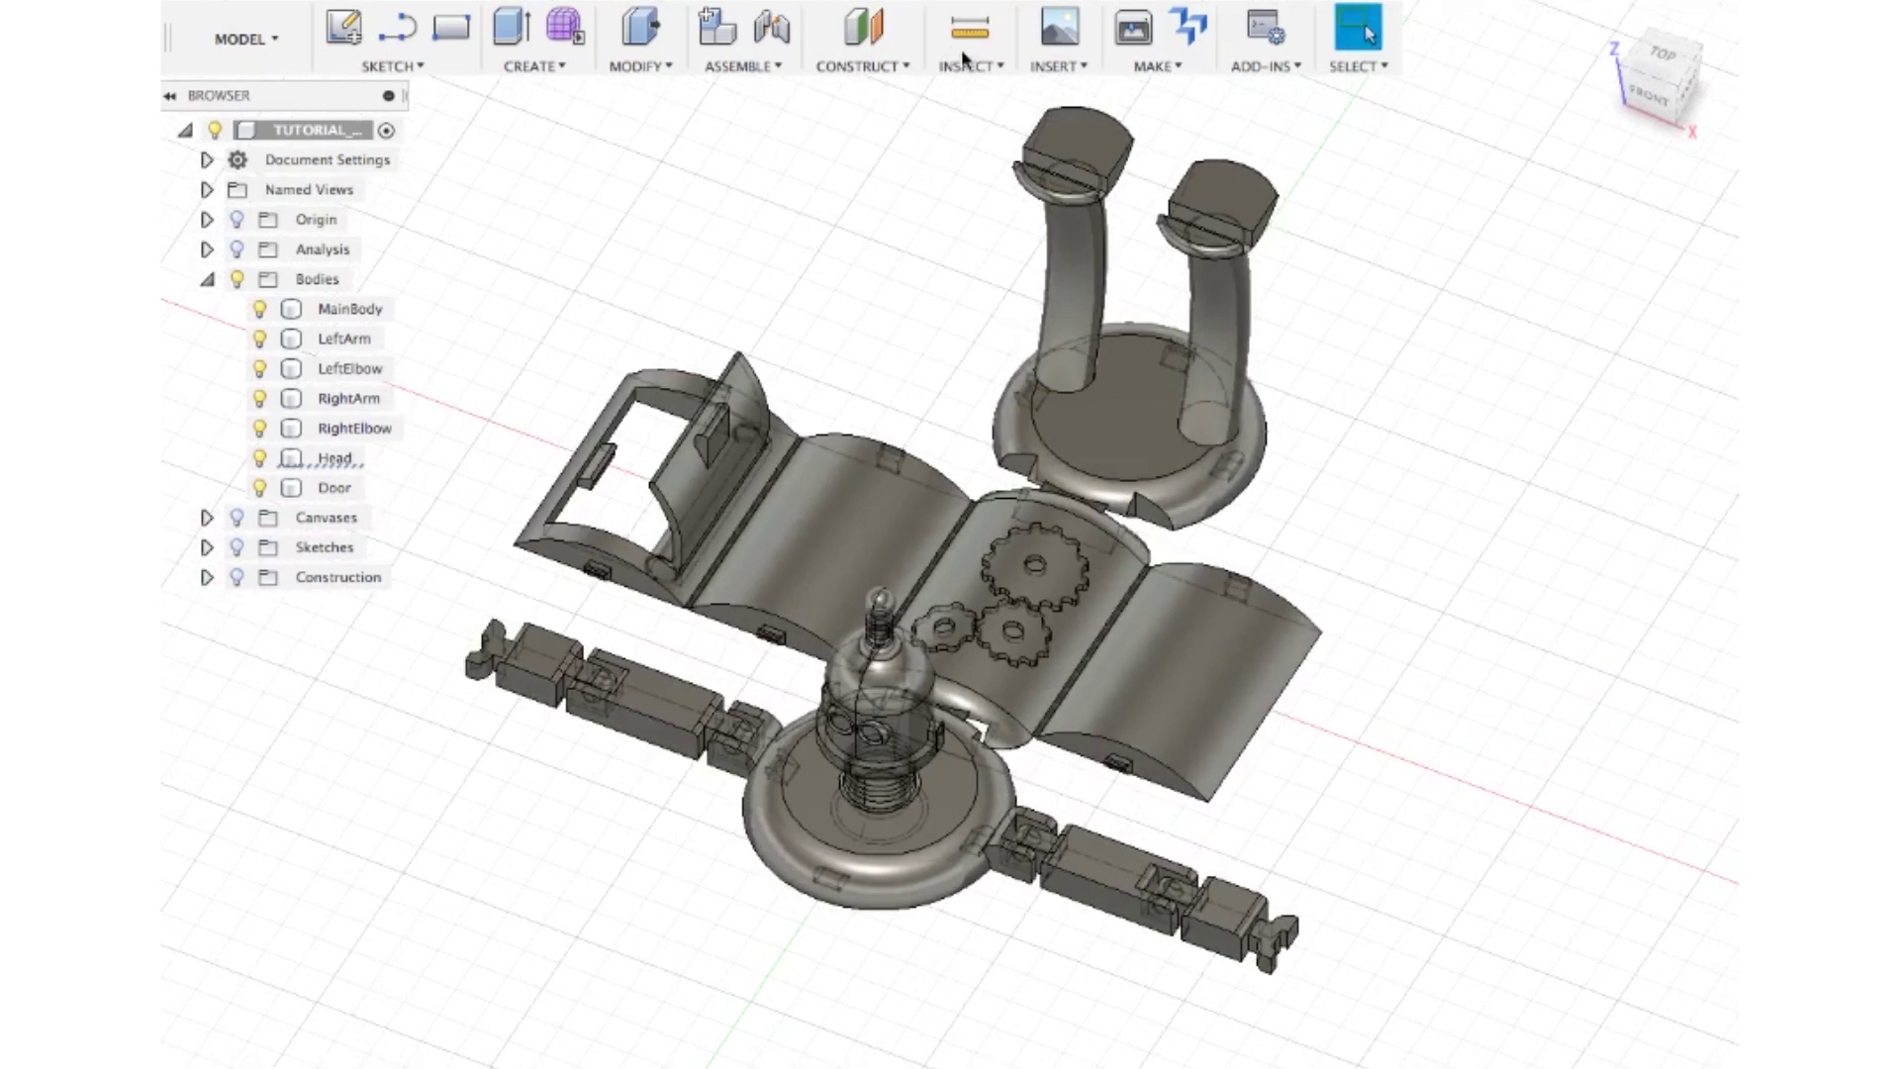
# Insert Key.svg from the AlphaChannels folder of FoldingRobot_Design1 as a sketch on the horizontal plane
pyautogui.click(1057, 59)
pyautogui.click(1112, 204)
pyautogui.click(1135, 611)
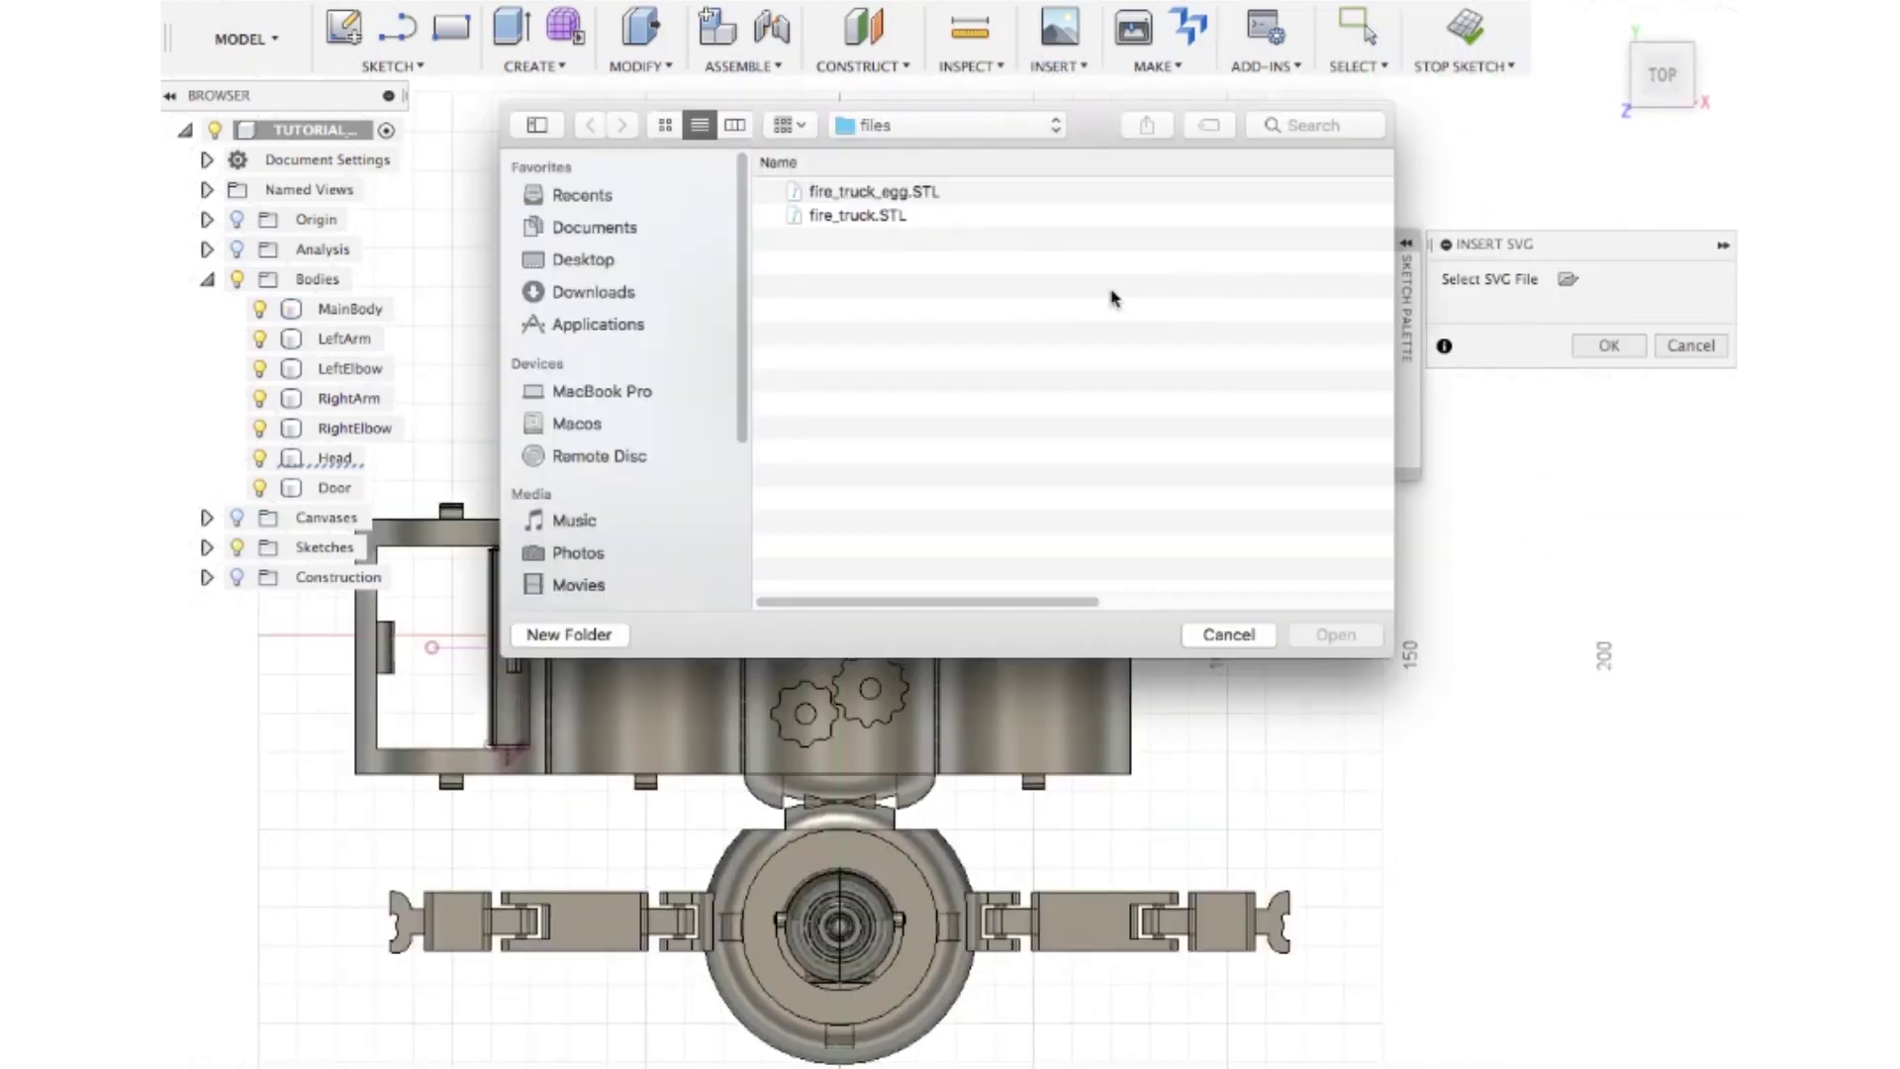
pyautogui.click(706, 255)
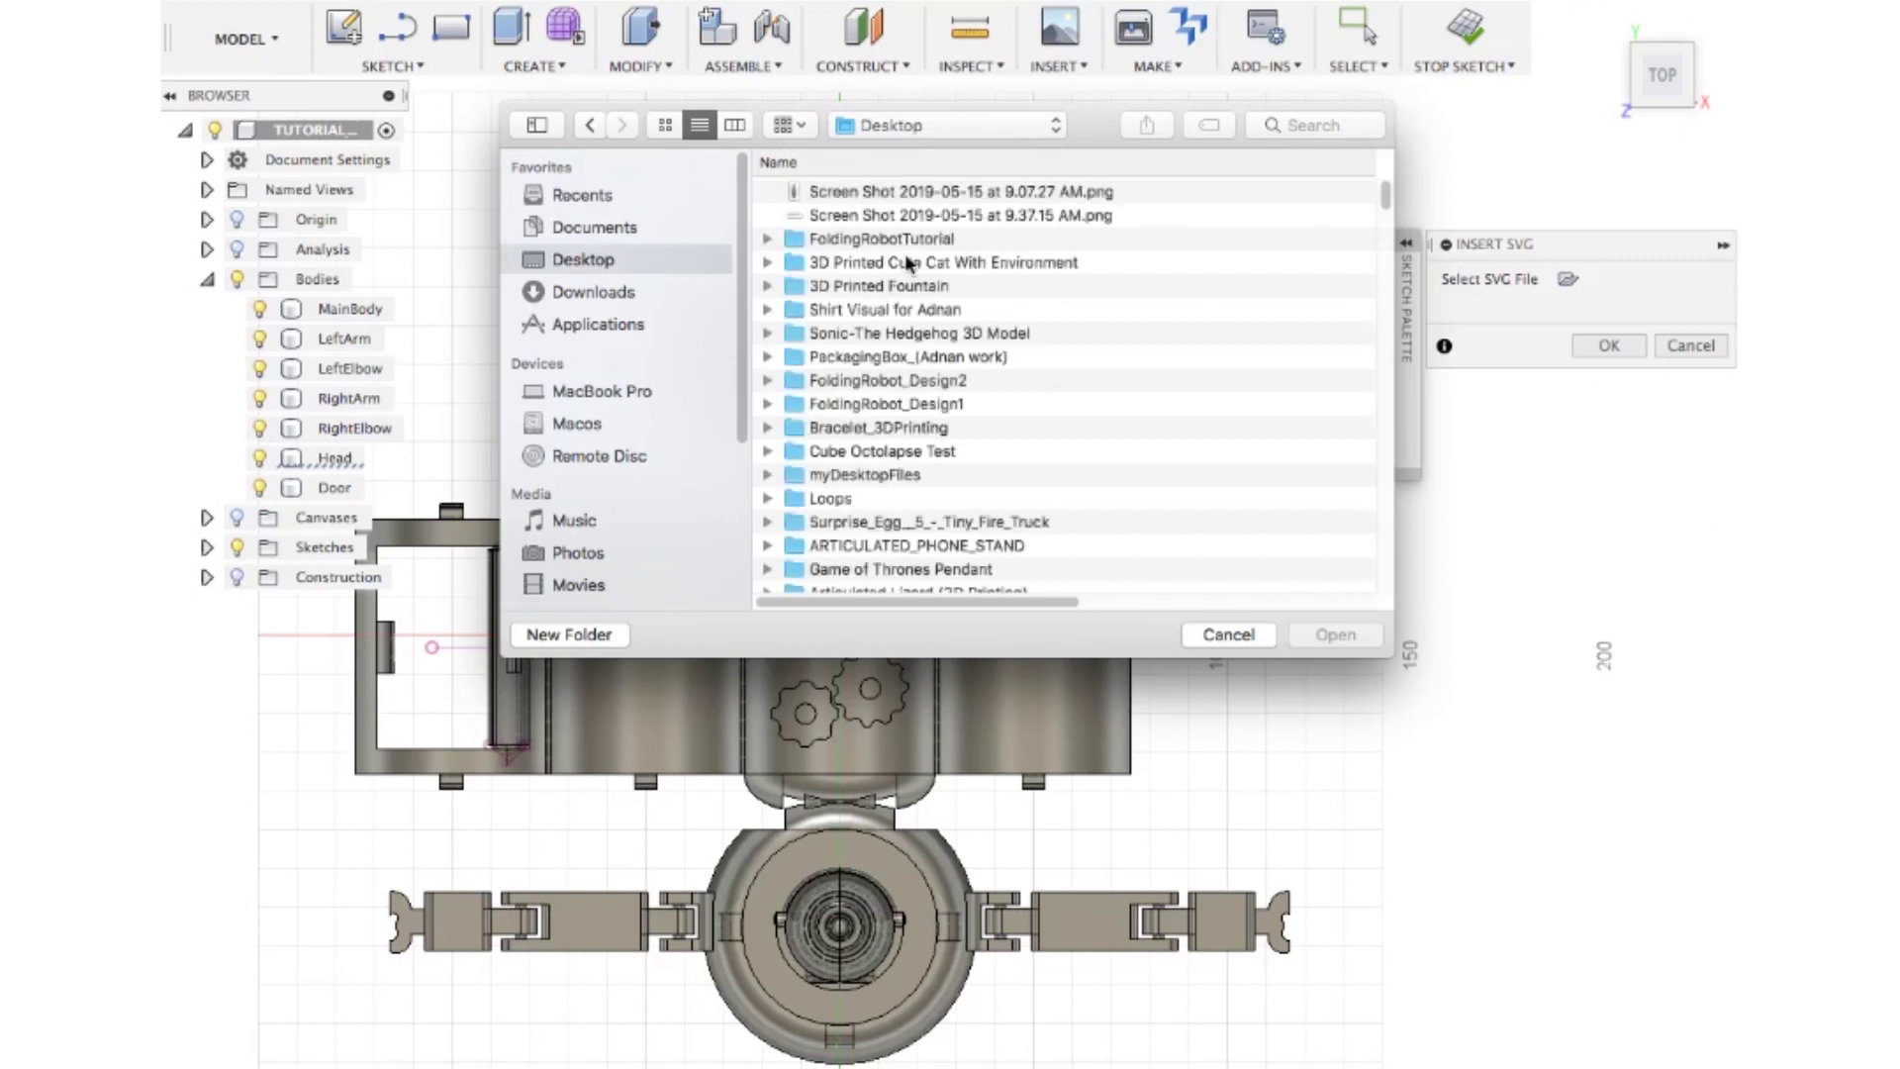
pyautogui.scroll(-3, 943, 333)
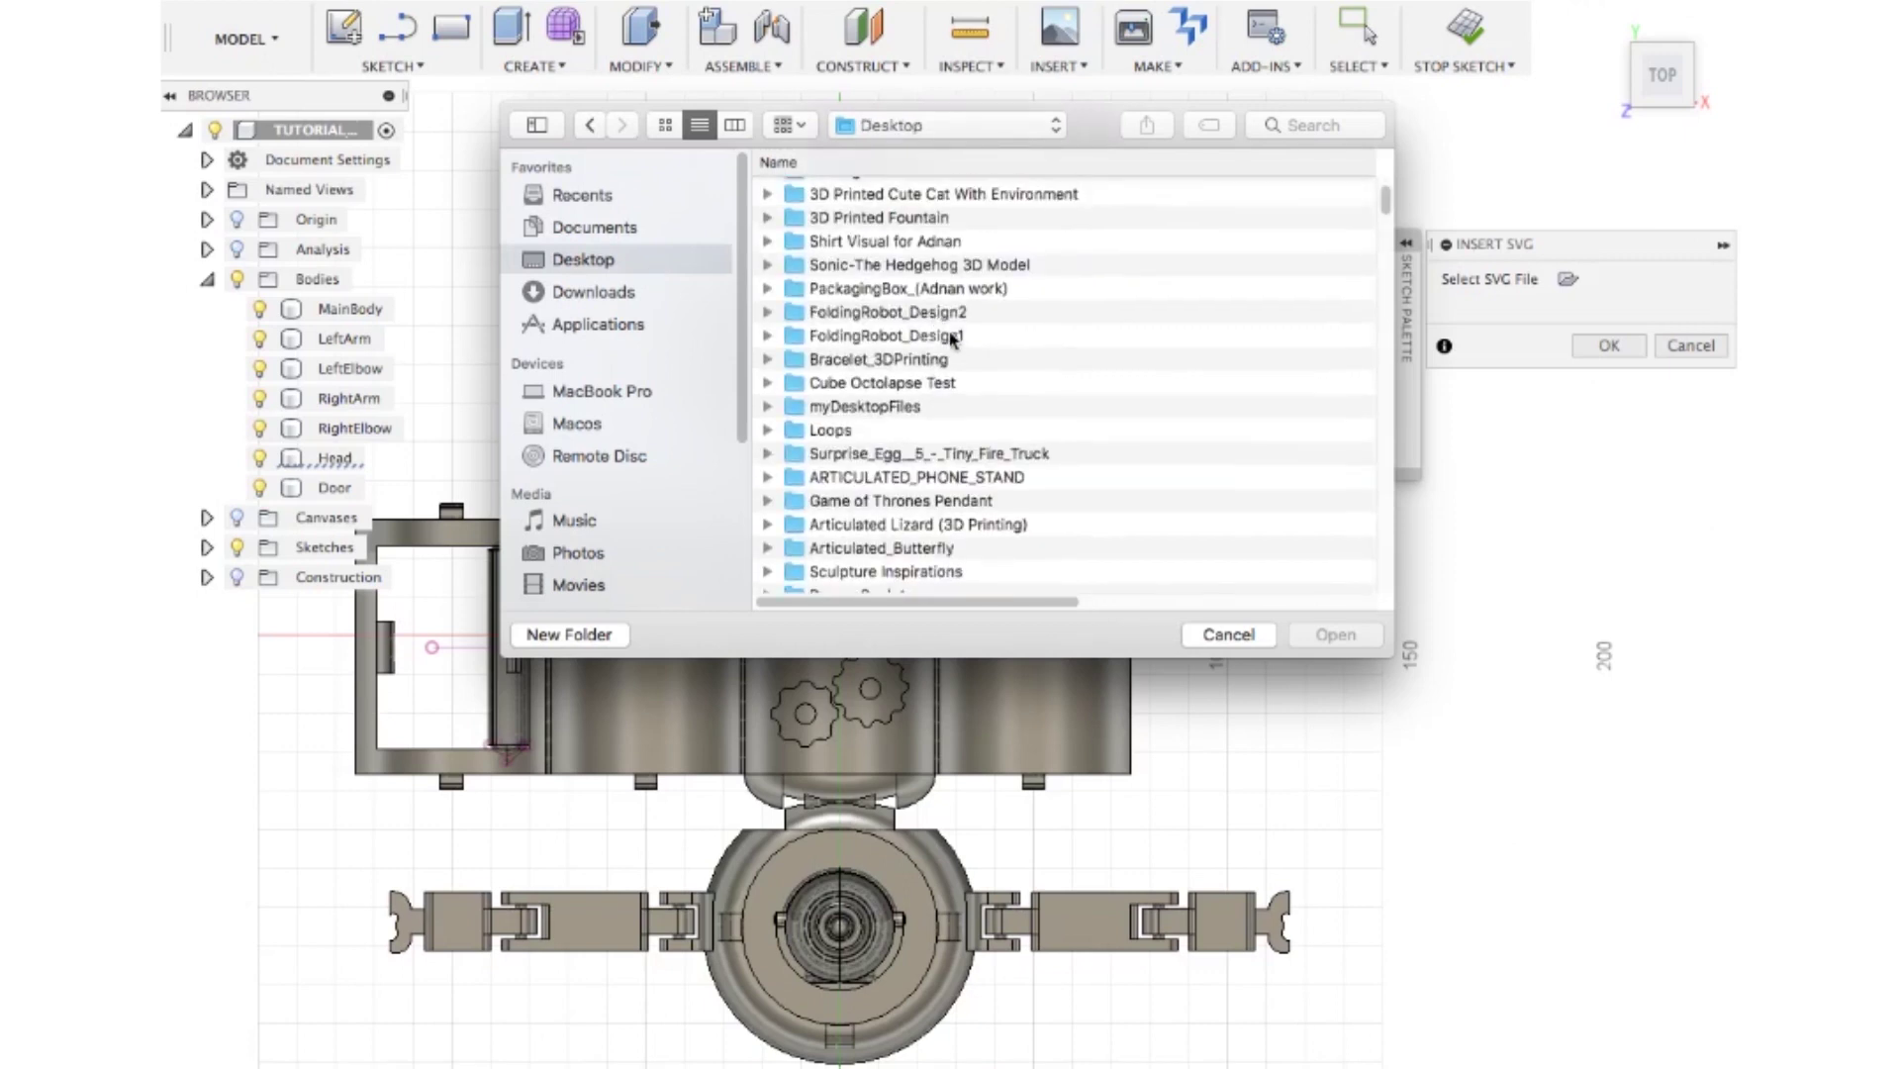
pyautogui.click(948, 317)
pyautogui.doubleClick(955, 337)
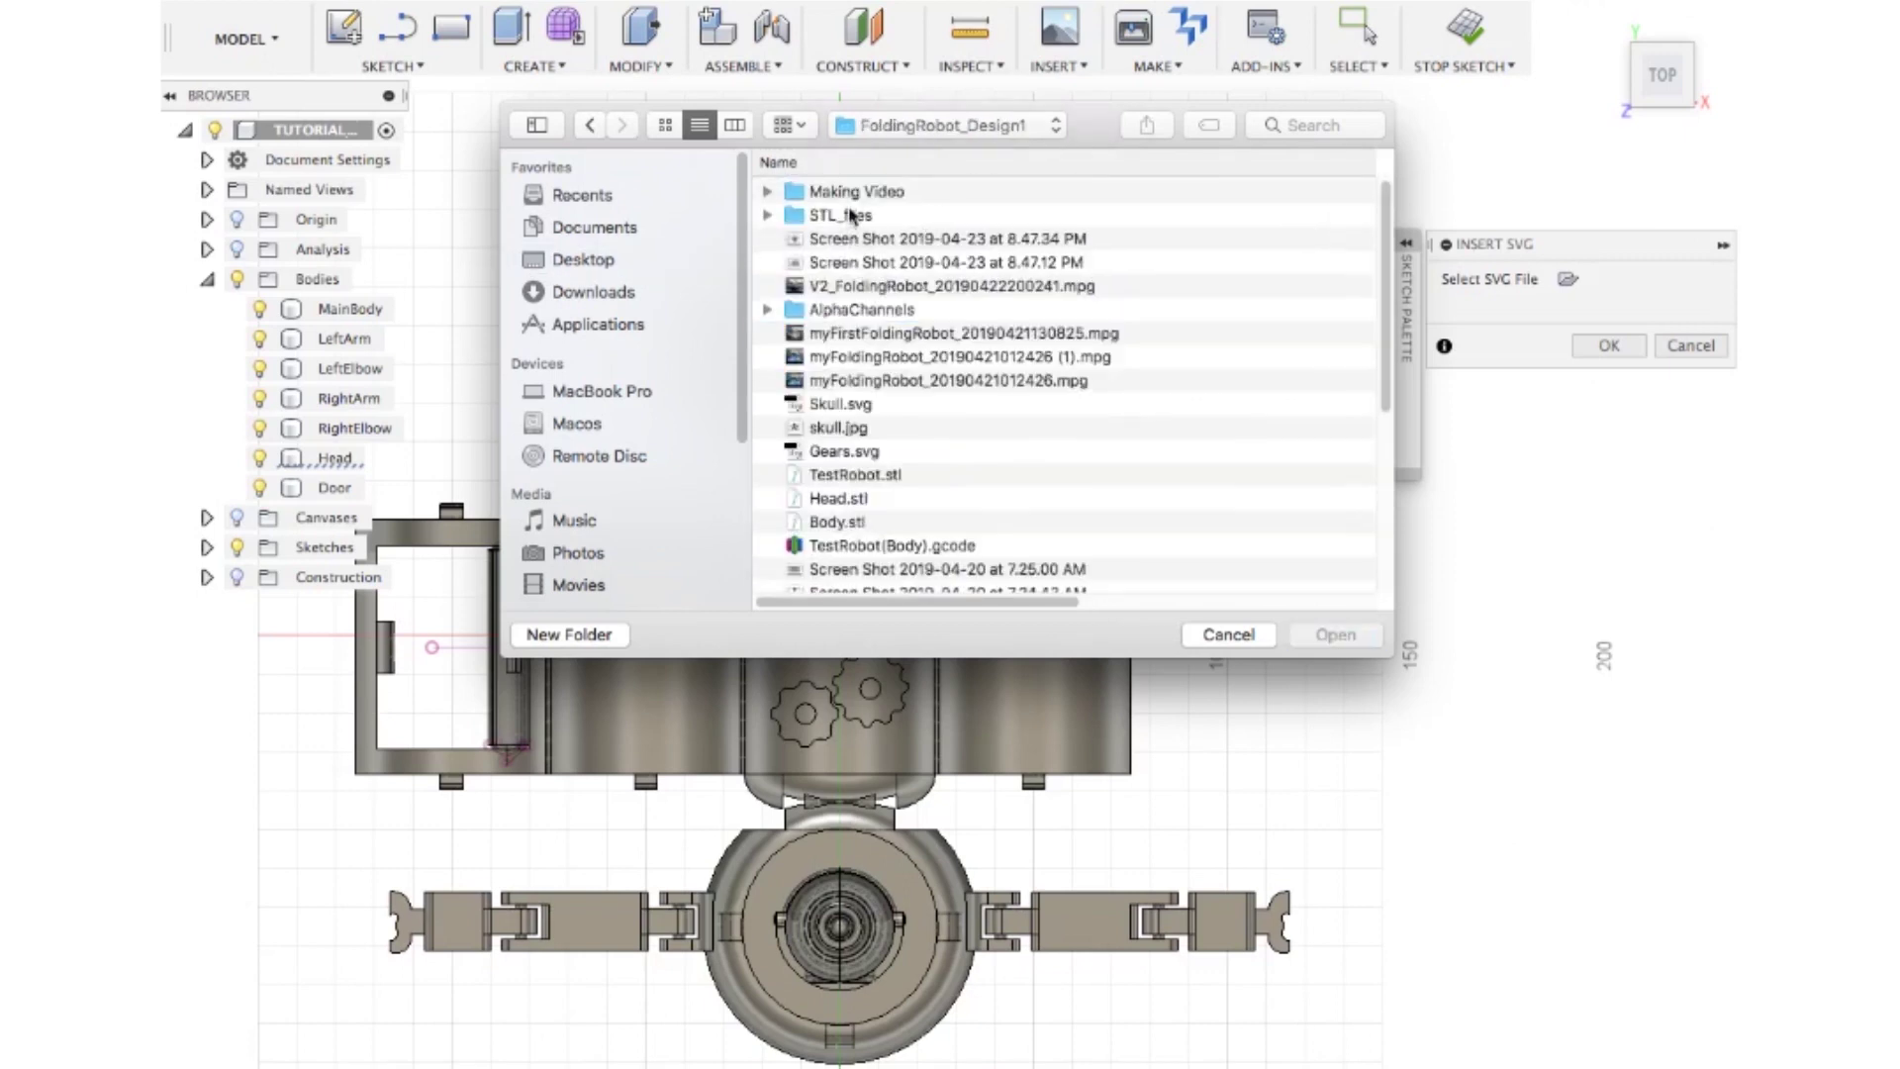
pyautogui.doubleClick(862, 311)
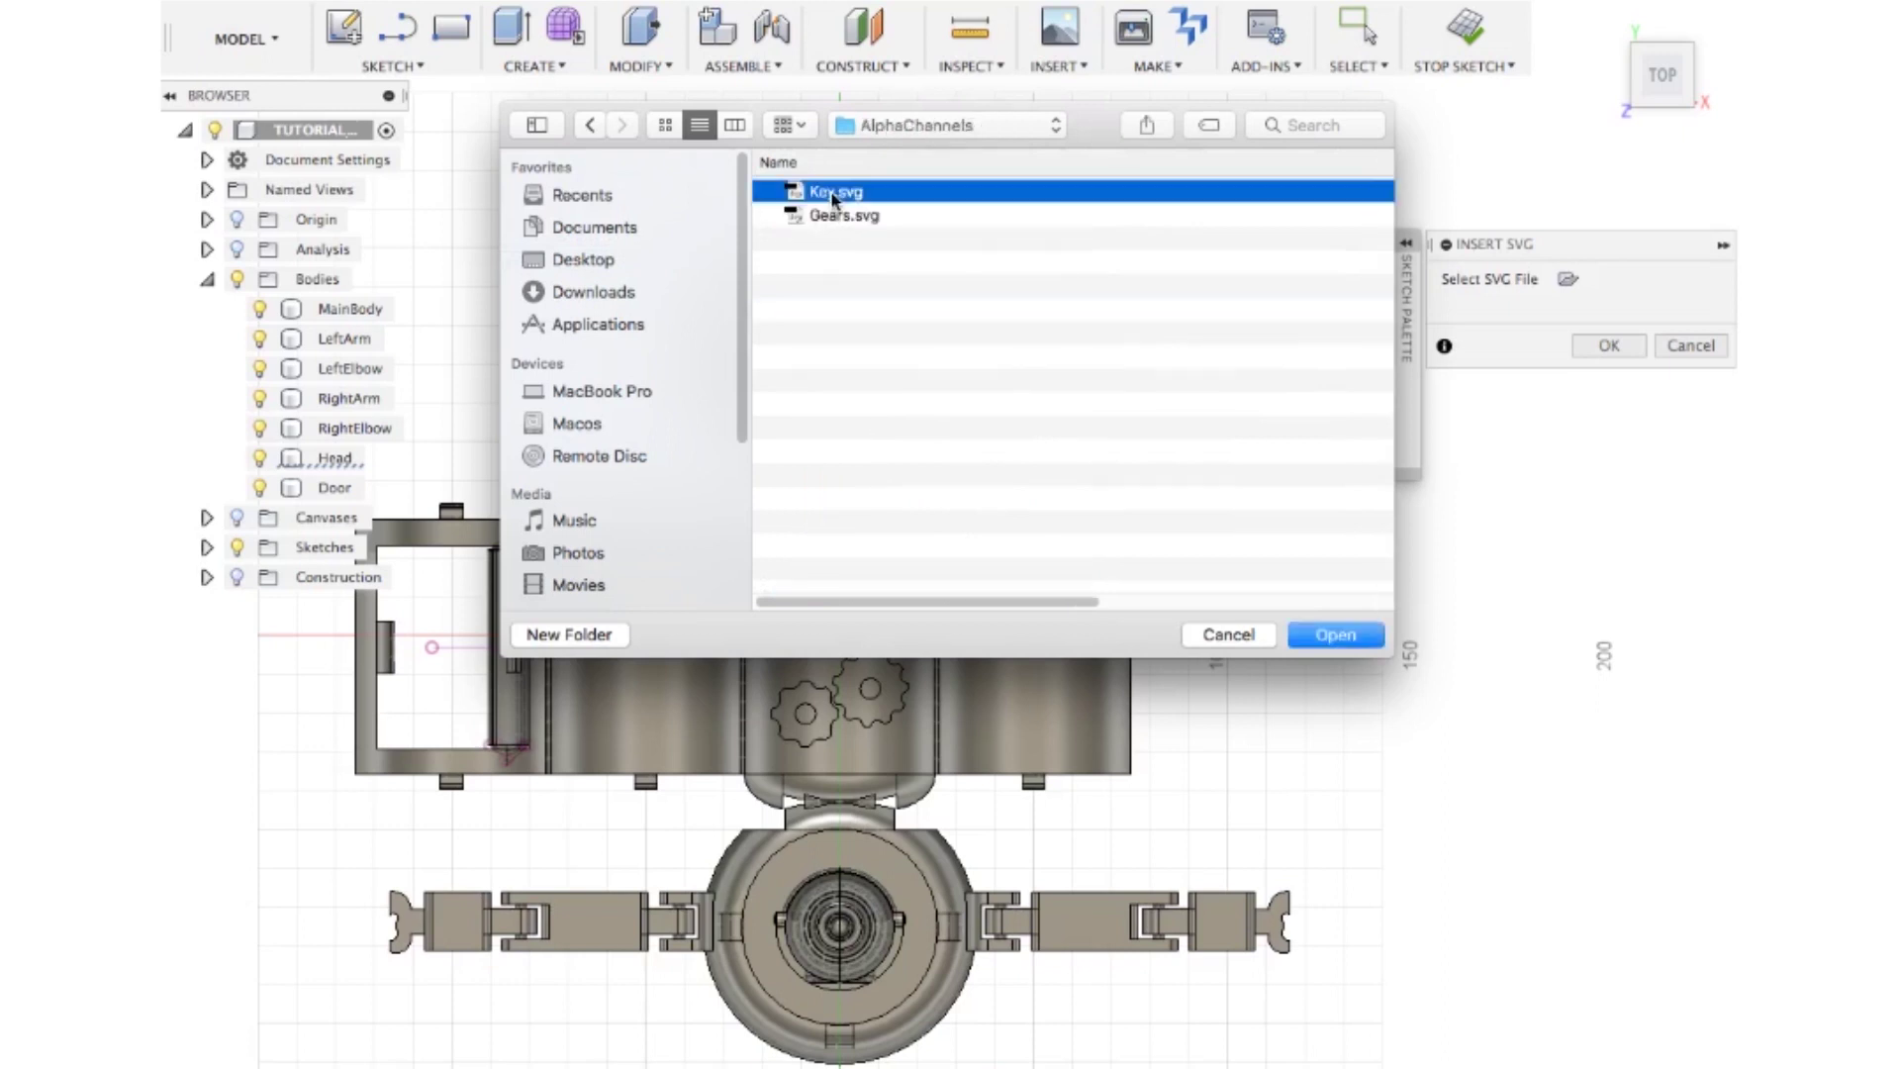
pyautogui.doubleClick(836, 193)
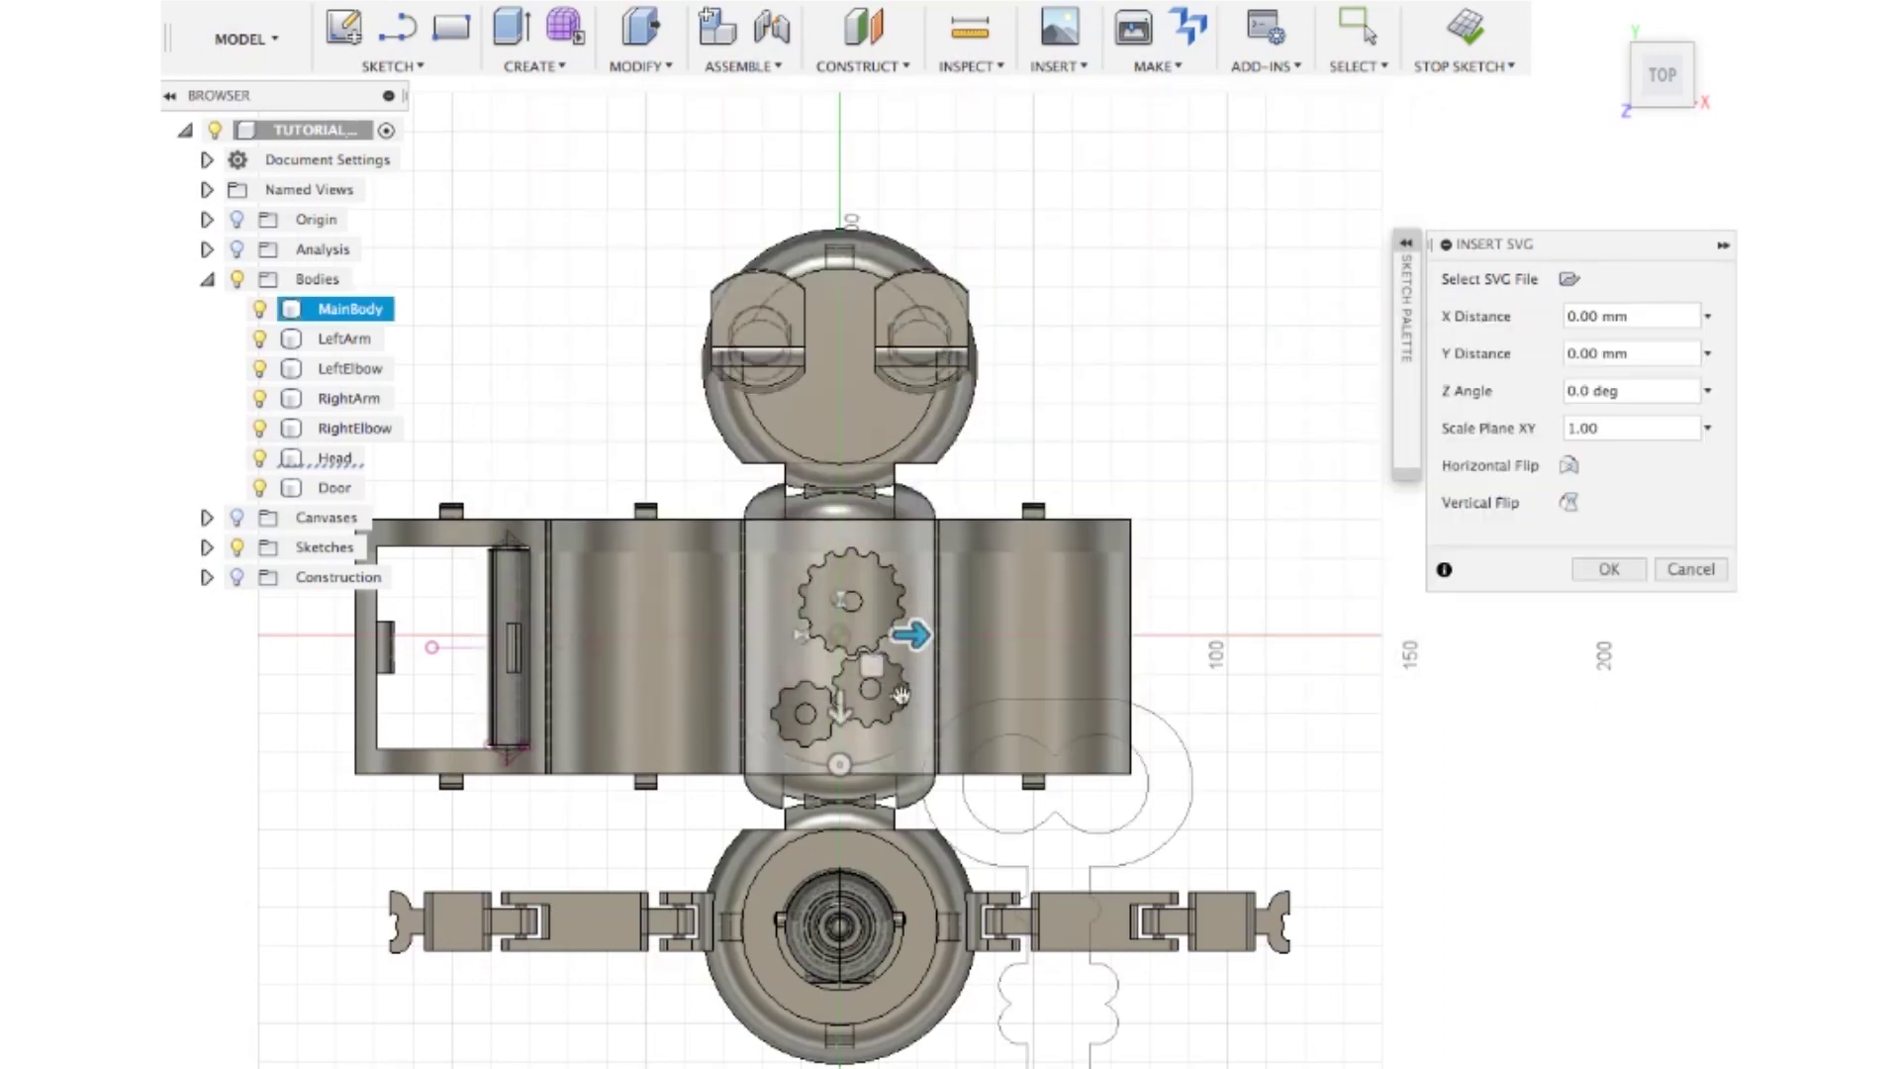
# Scale the key outline down and place it lengthwise on the panel between the door panel and the gear panel
pyautogui.moveTo(878, 681); pyautogui.dragTo(838, 663)
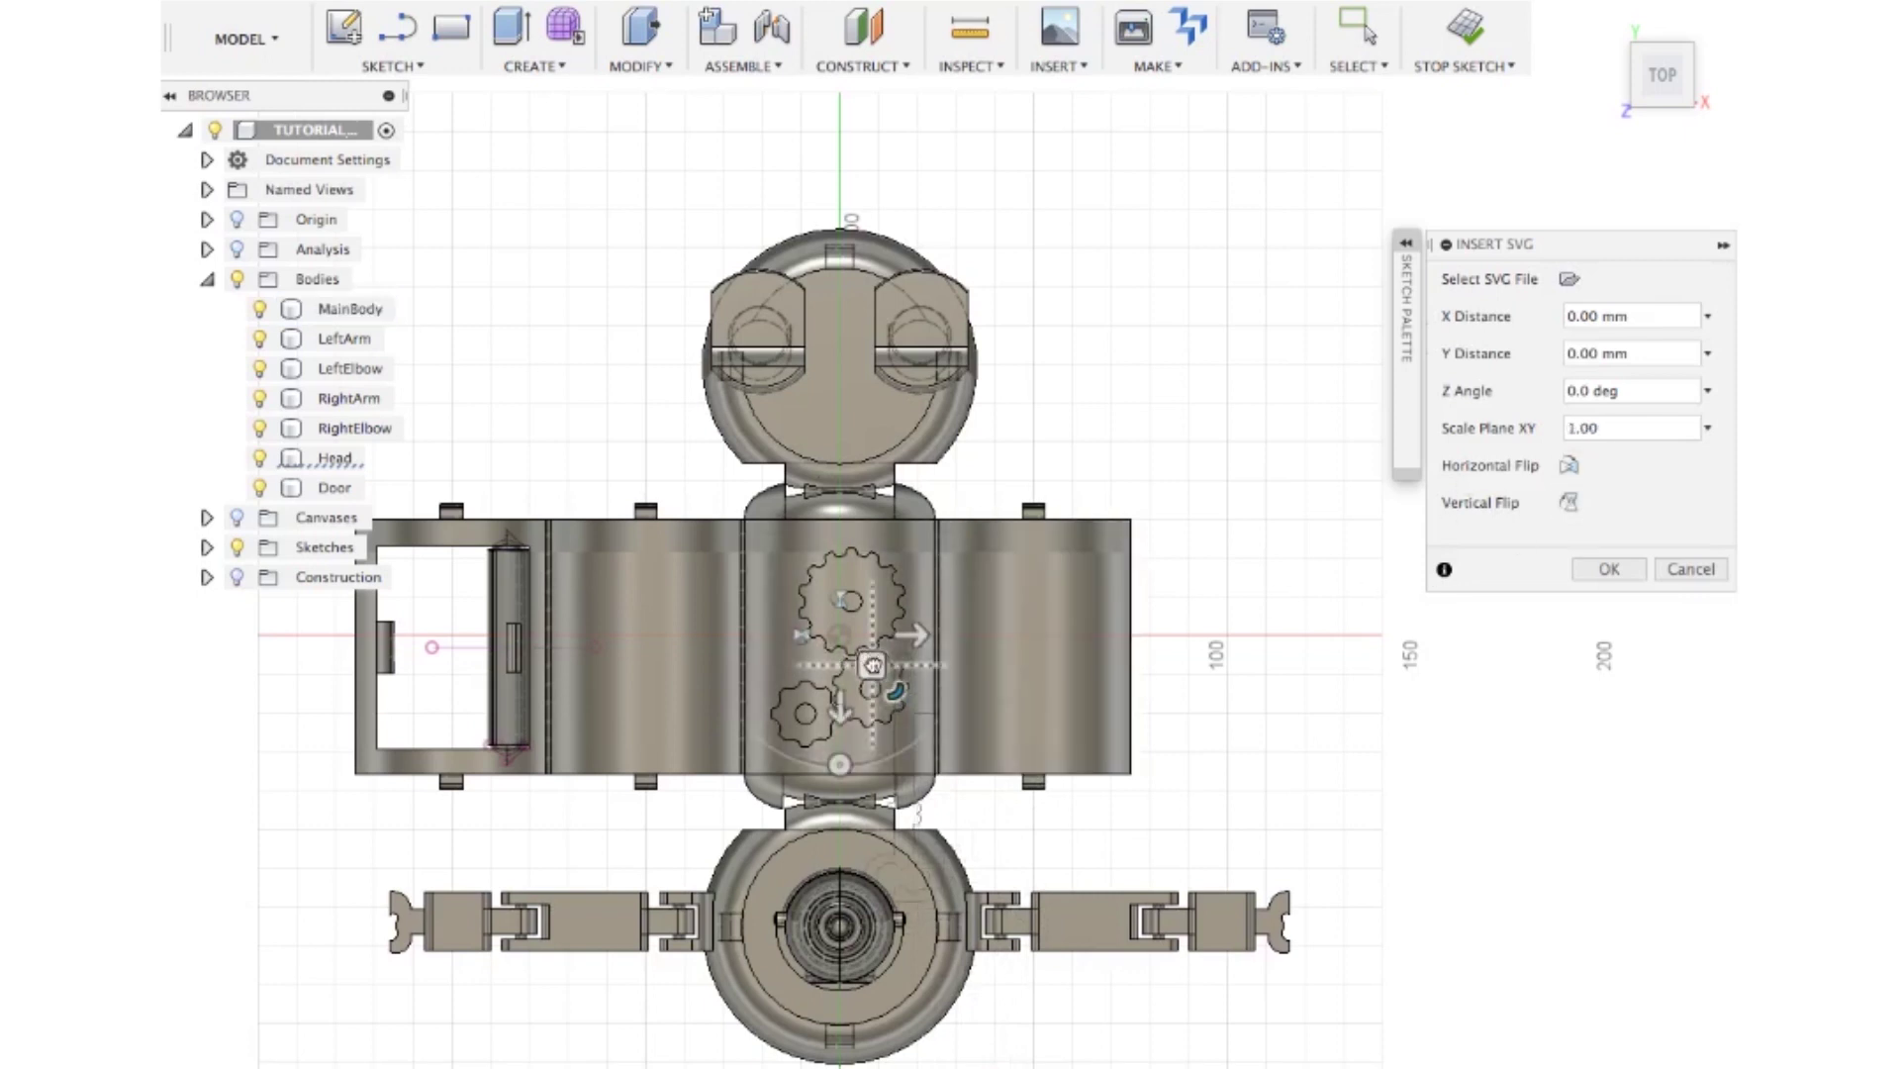
pyautogui.moveTo(869, 667); pyautogui.dragTo(634, 571)
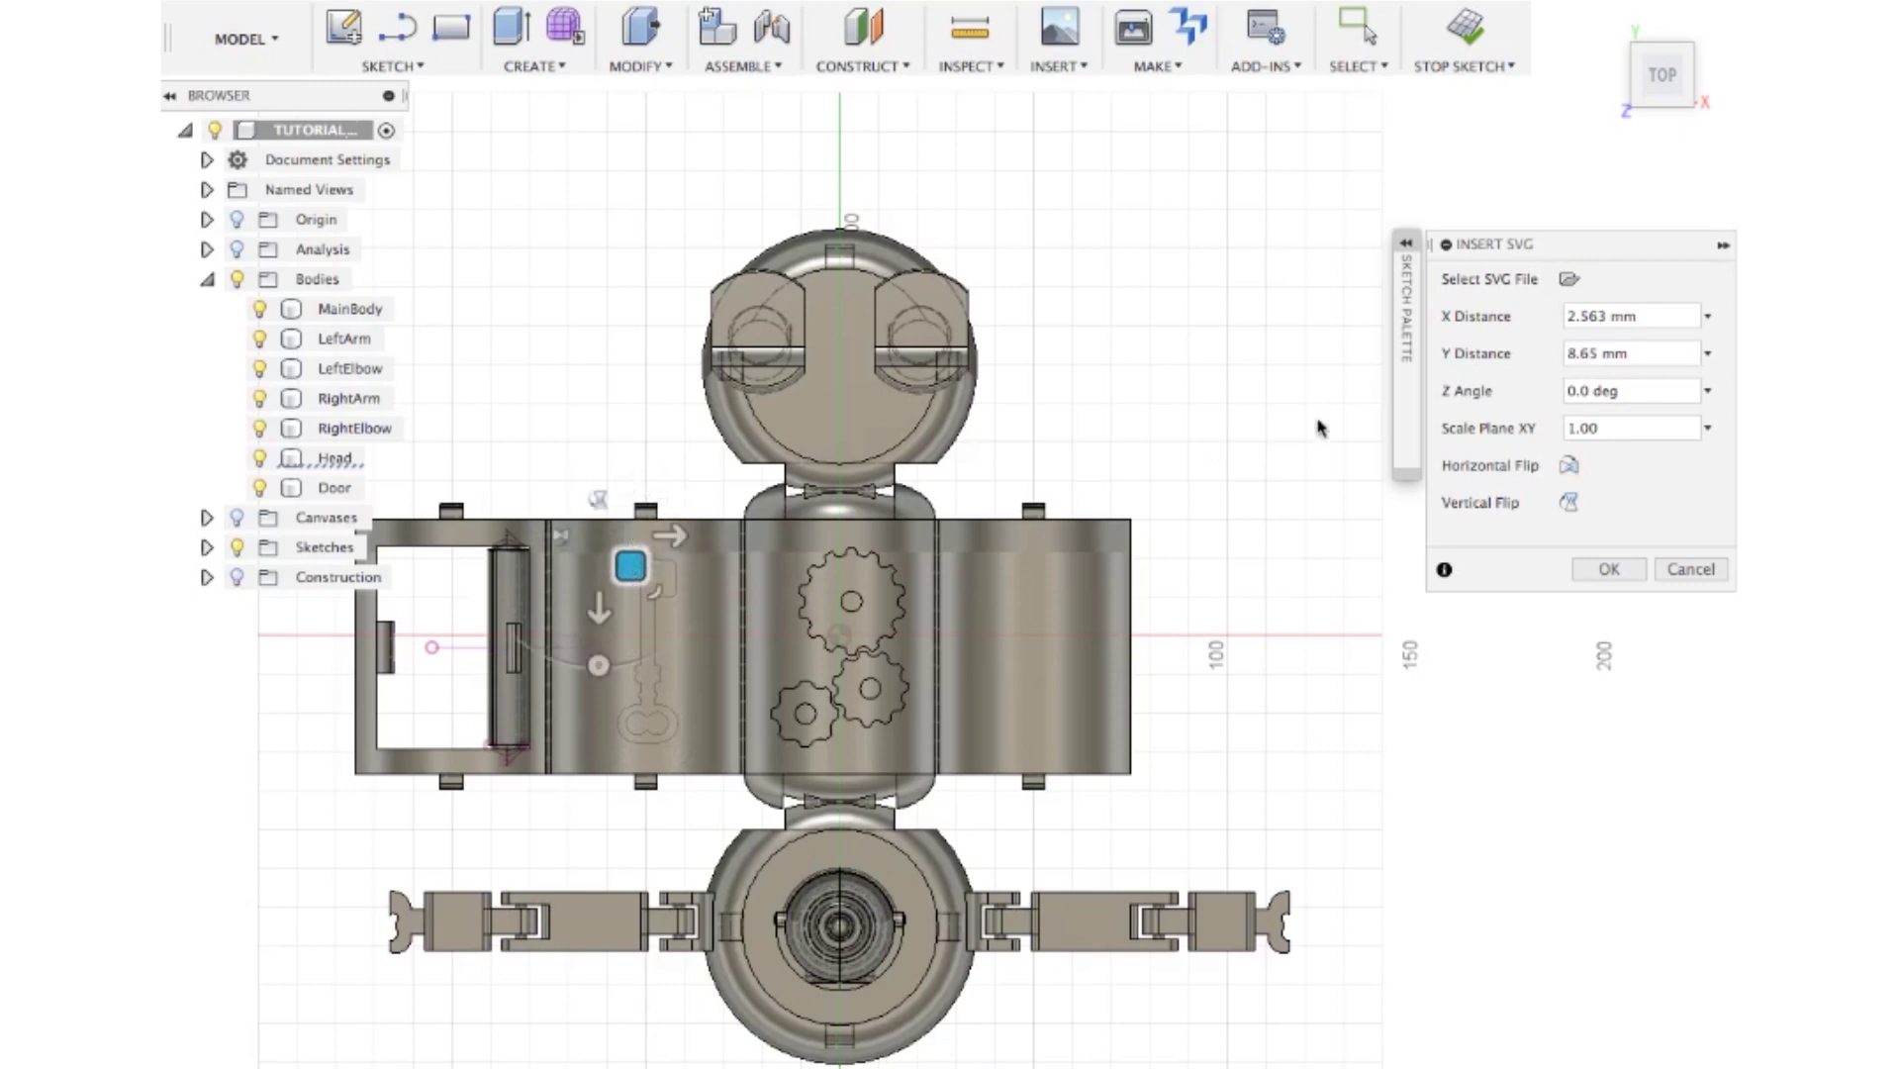
pyautogui.click(1608, 571)
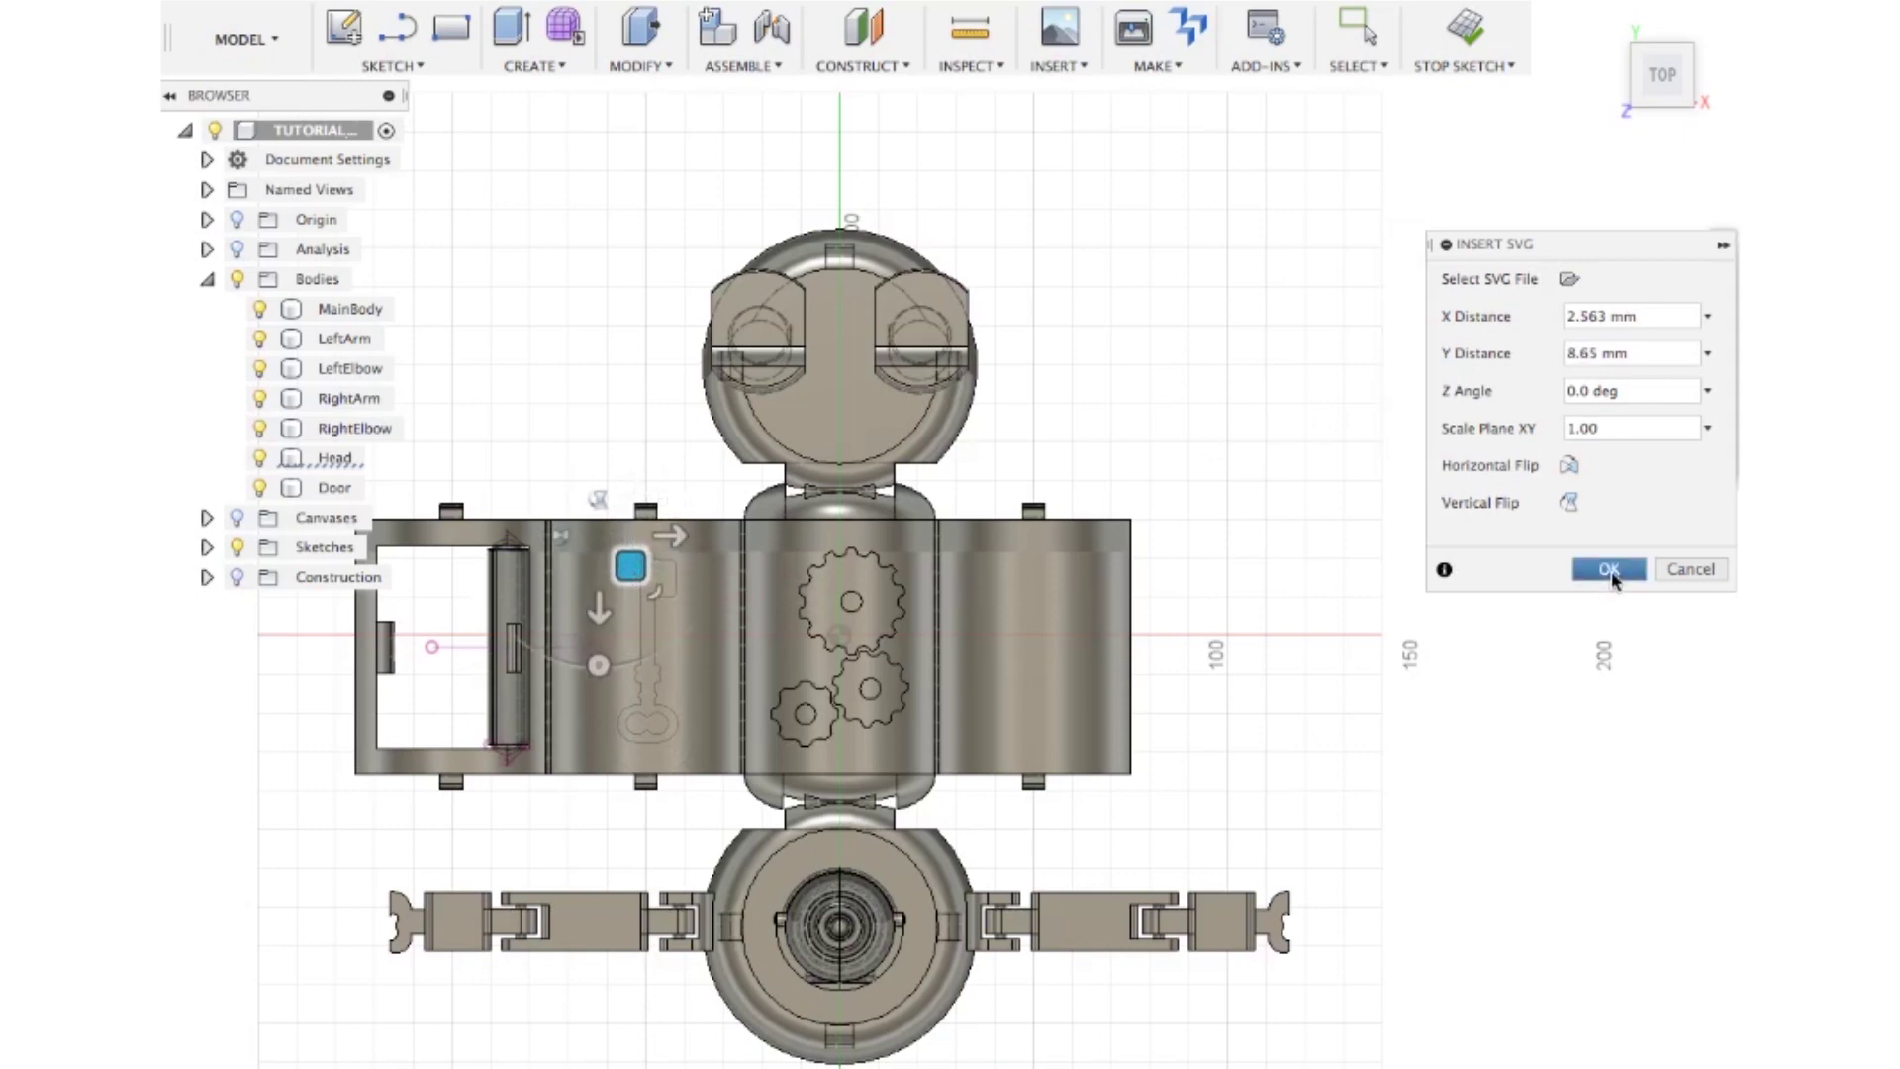
# Start extruding the key profile with From Object as the start, using the curved face of the panel beneath it as the object
pyautogui.click(663, 585)
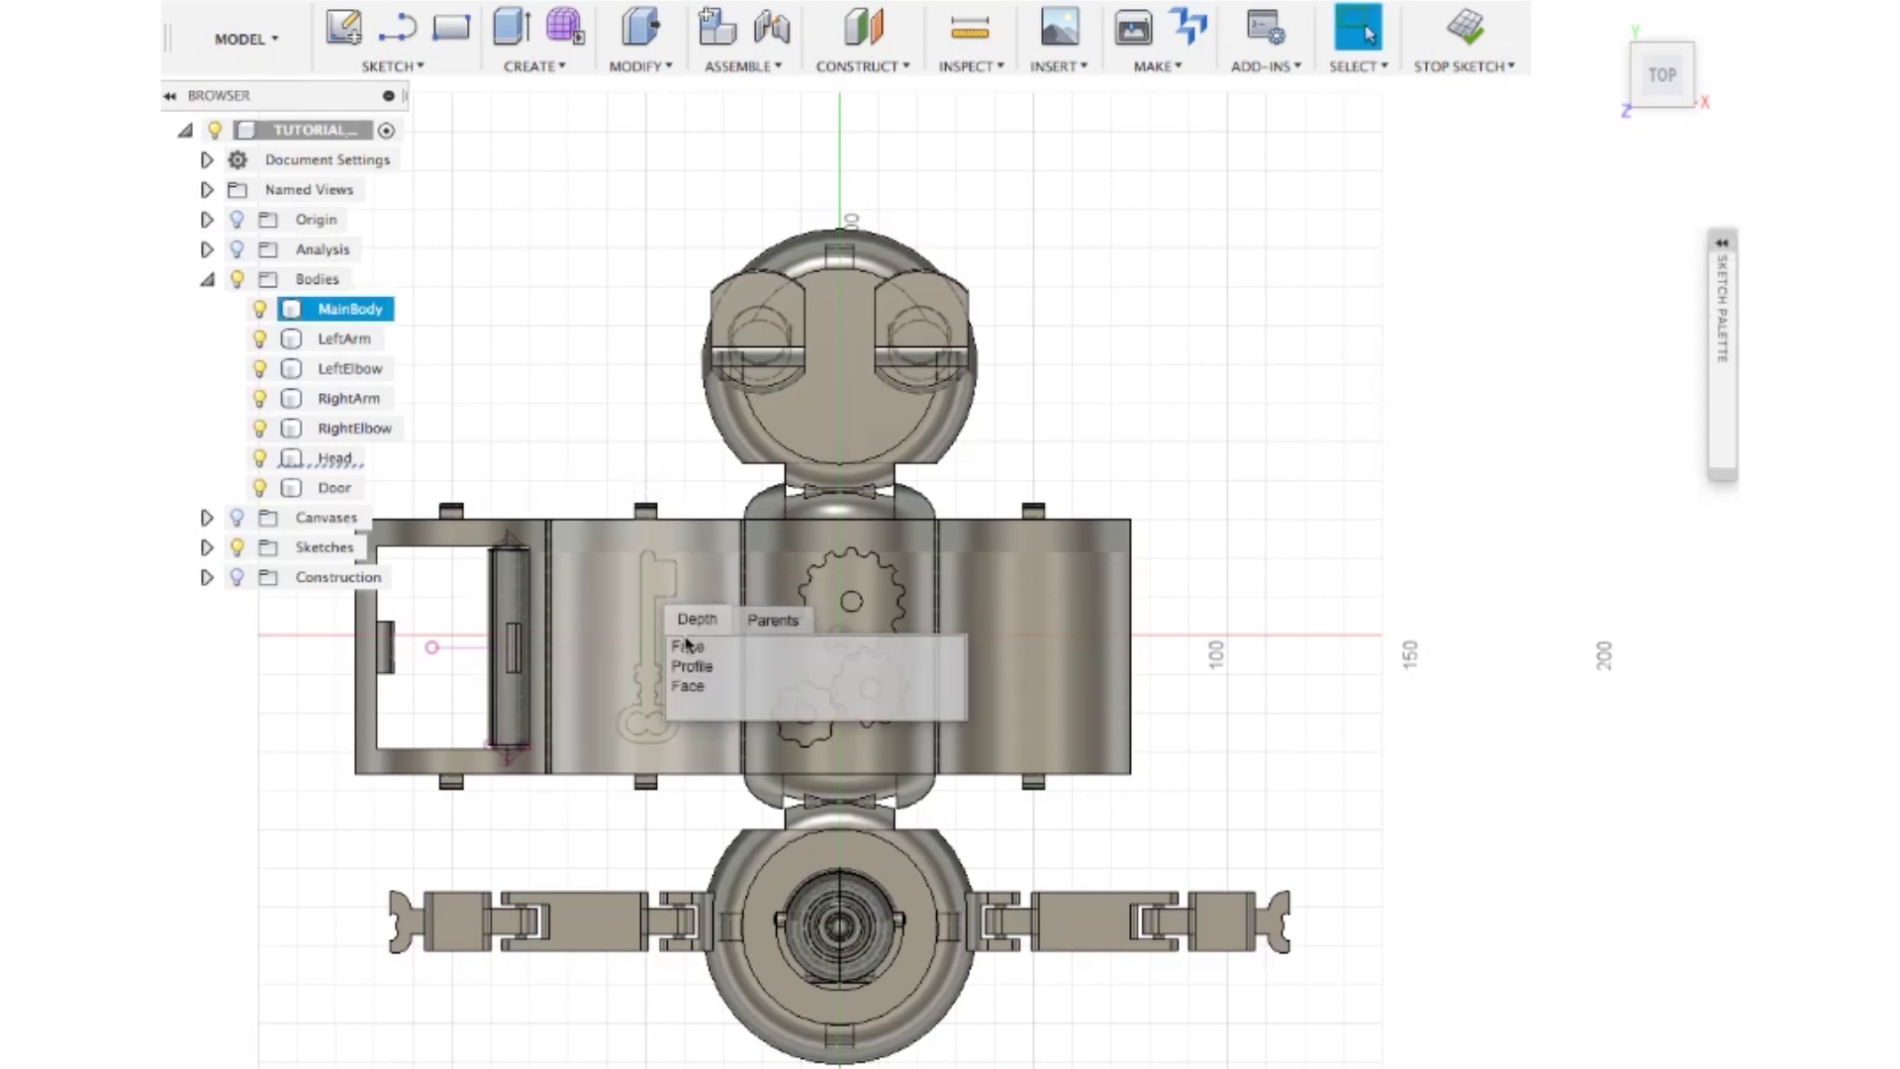
pyautogui.click(698, 661)
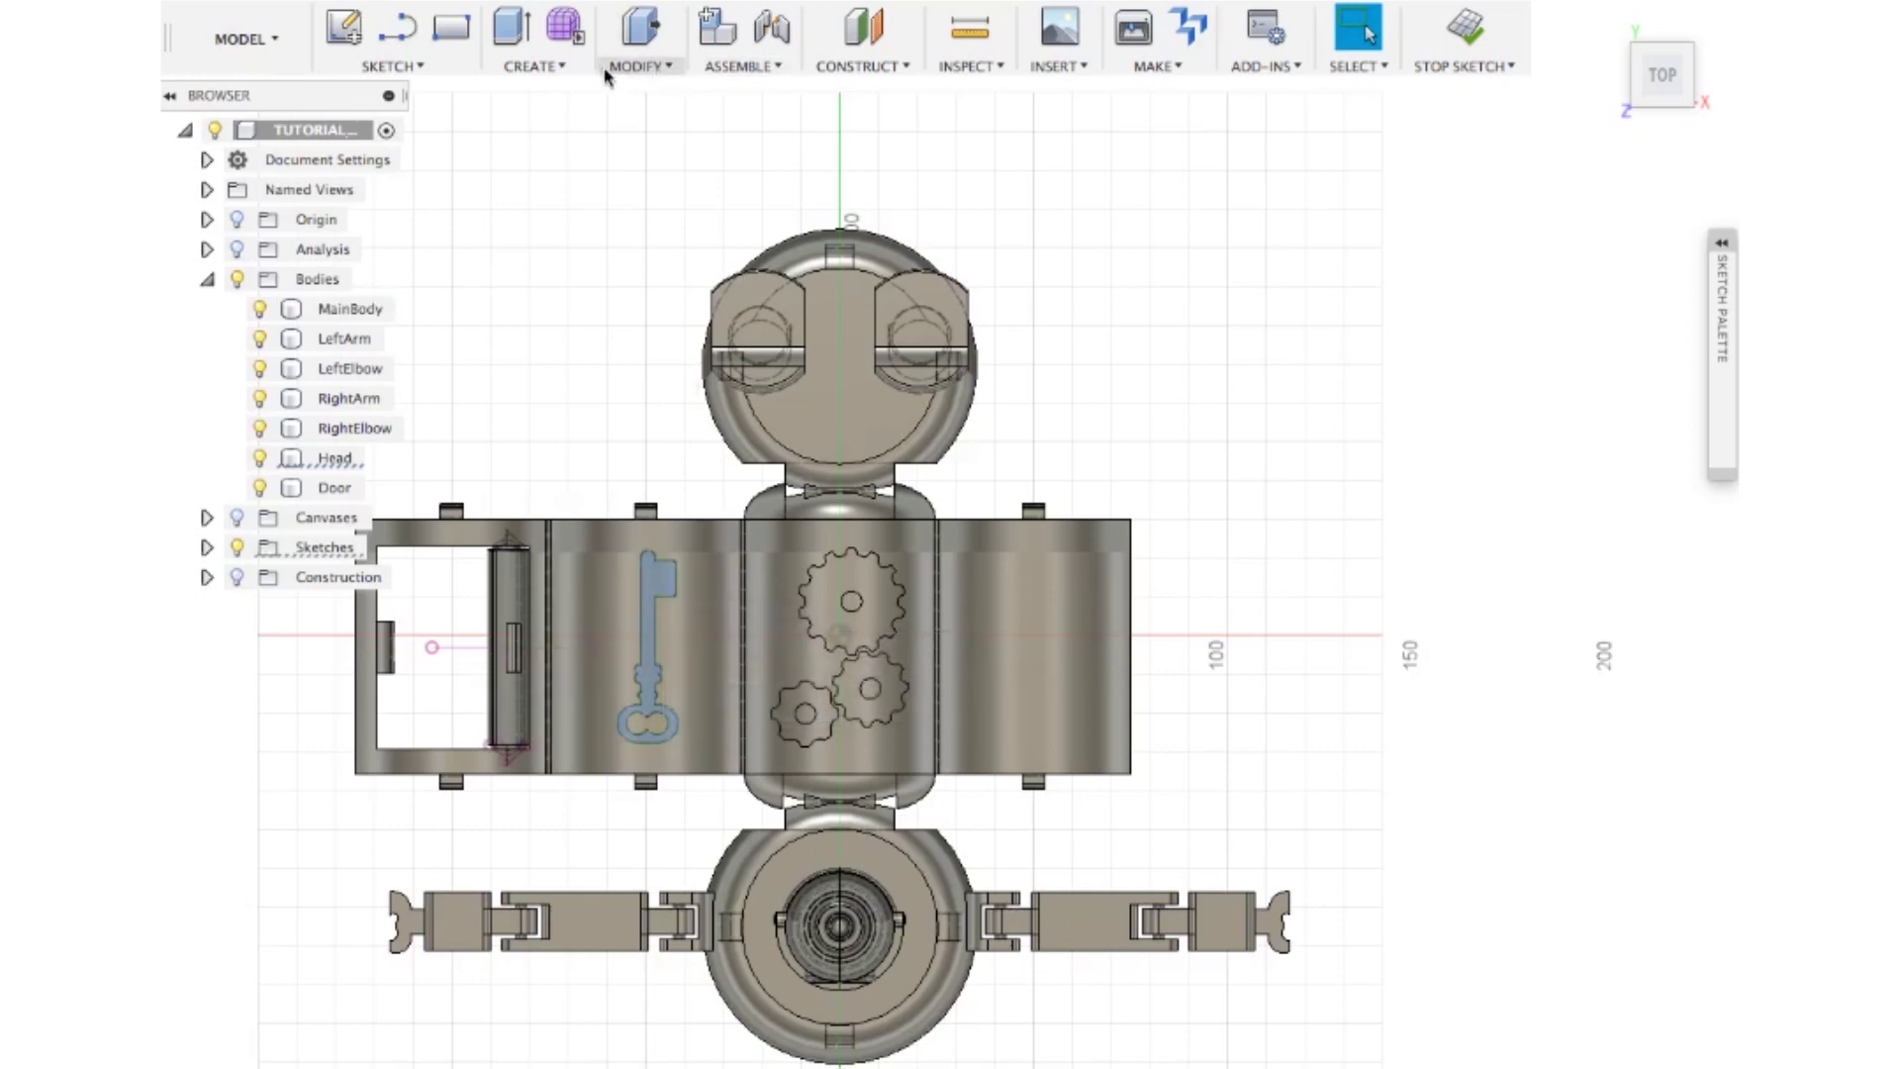
pyautogui.click(535, 65)
pyautogui.click(583, 148)
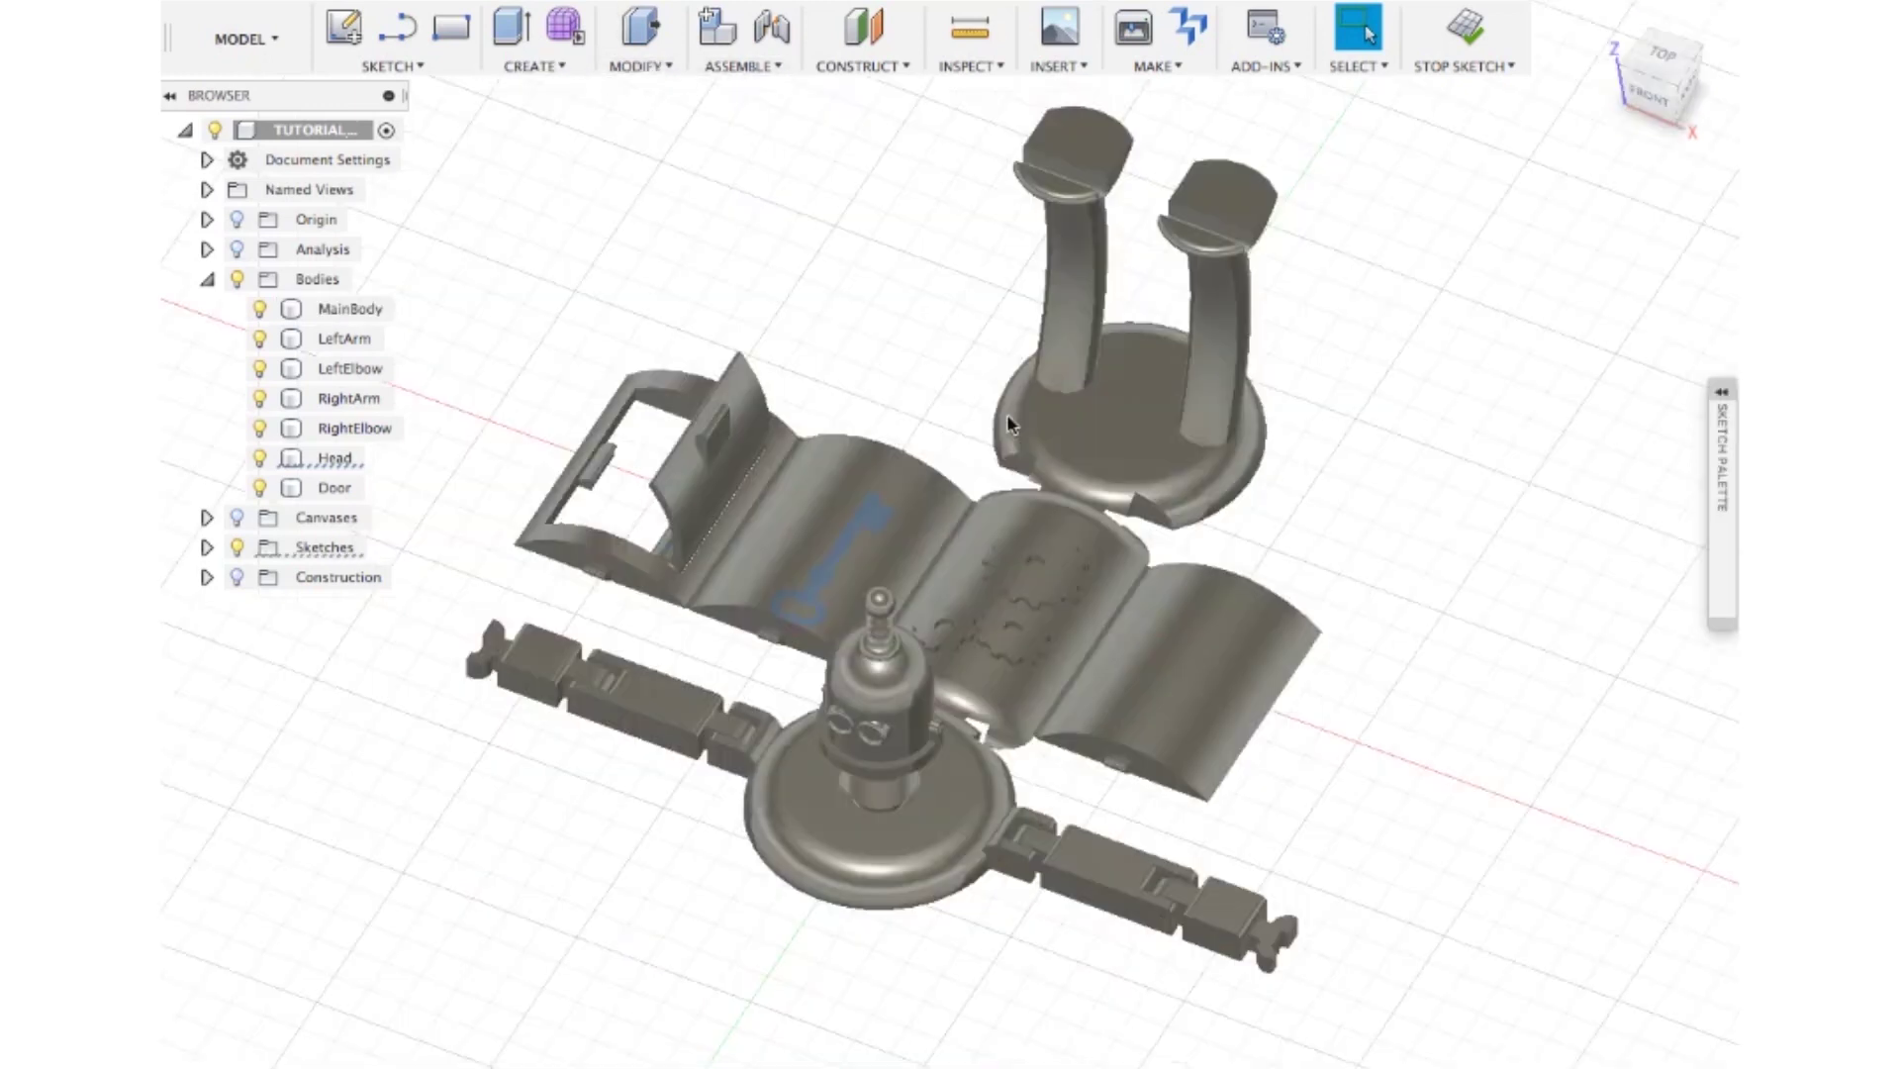
pyautogui.click(1633, 317)
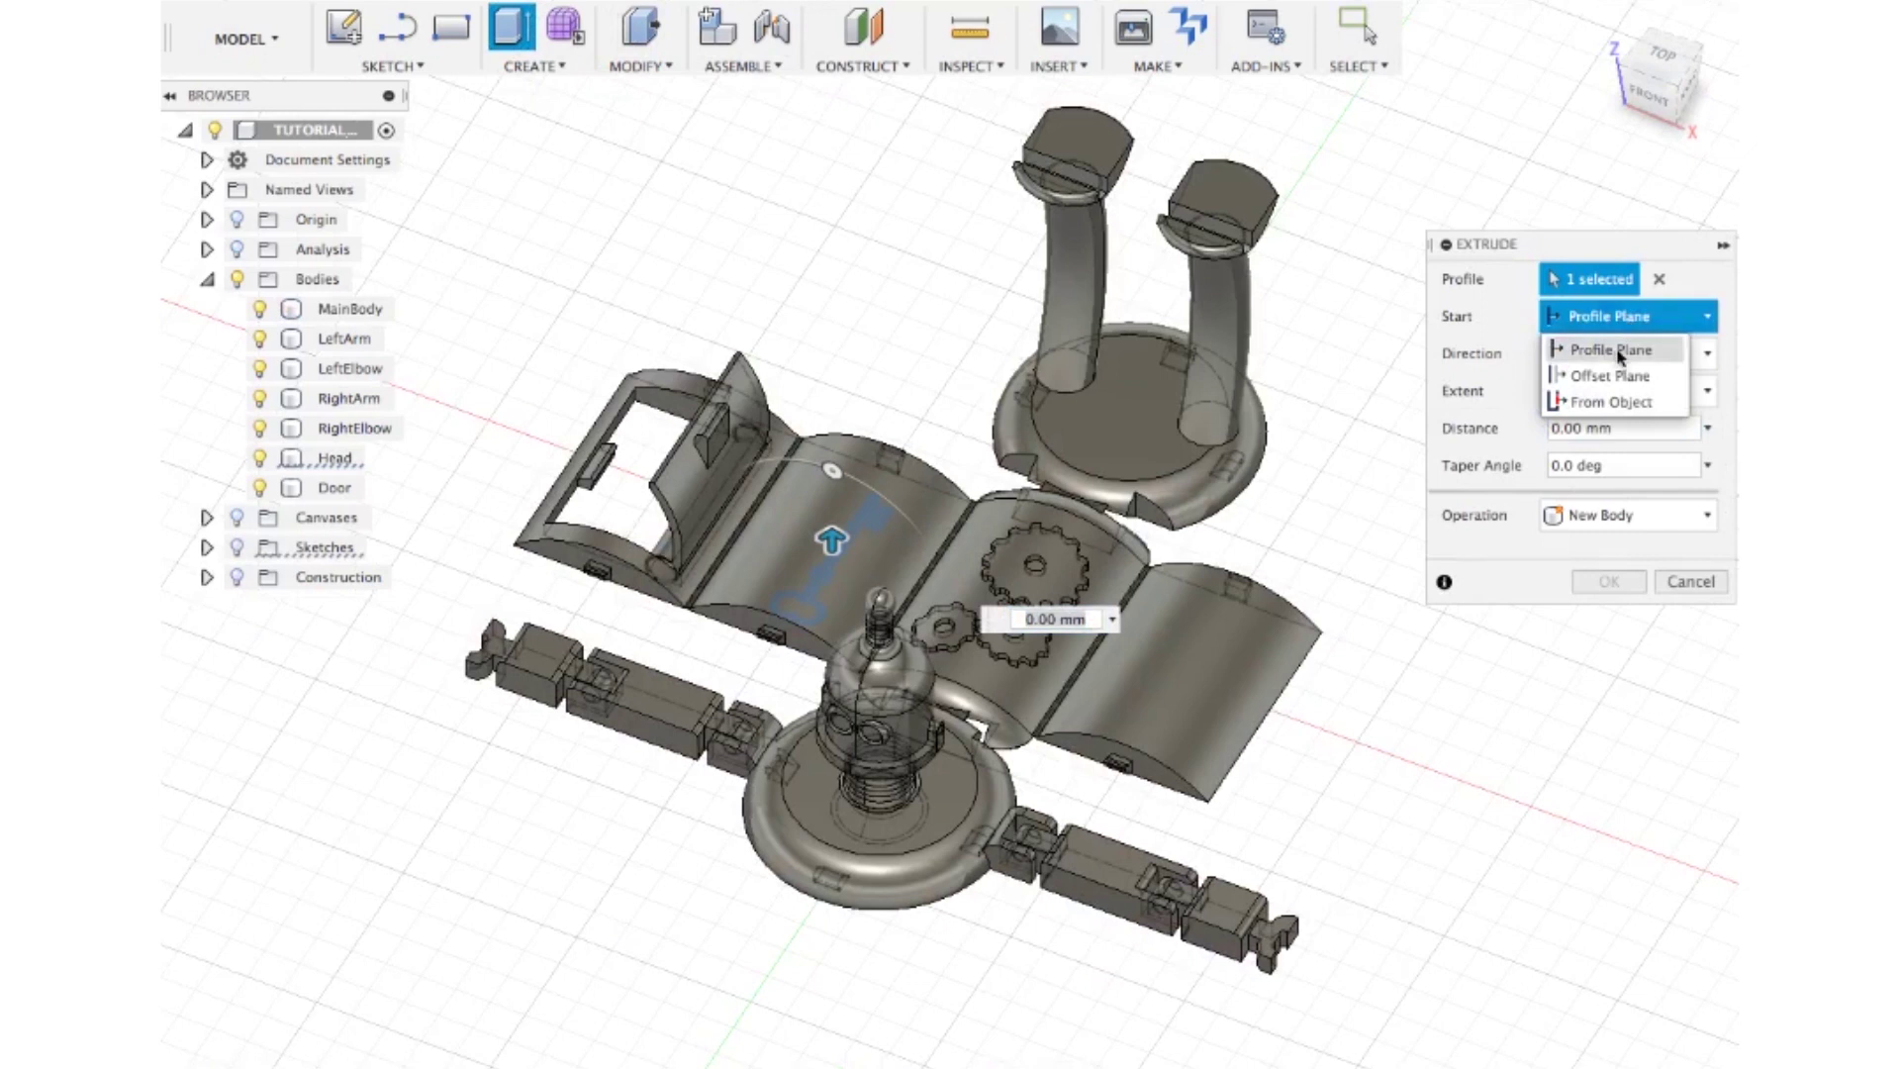
pyautogui.click(1623, 401)
pyautogui.click(879, 560)
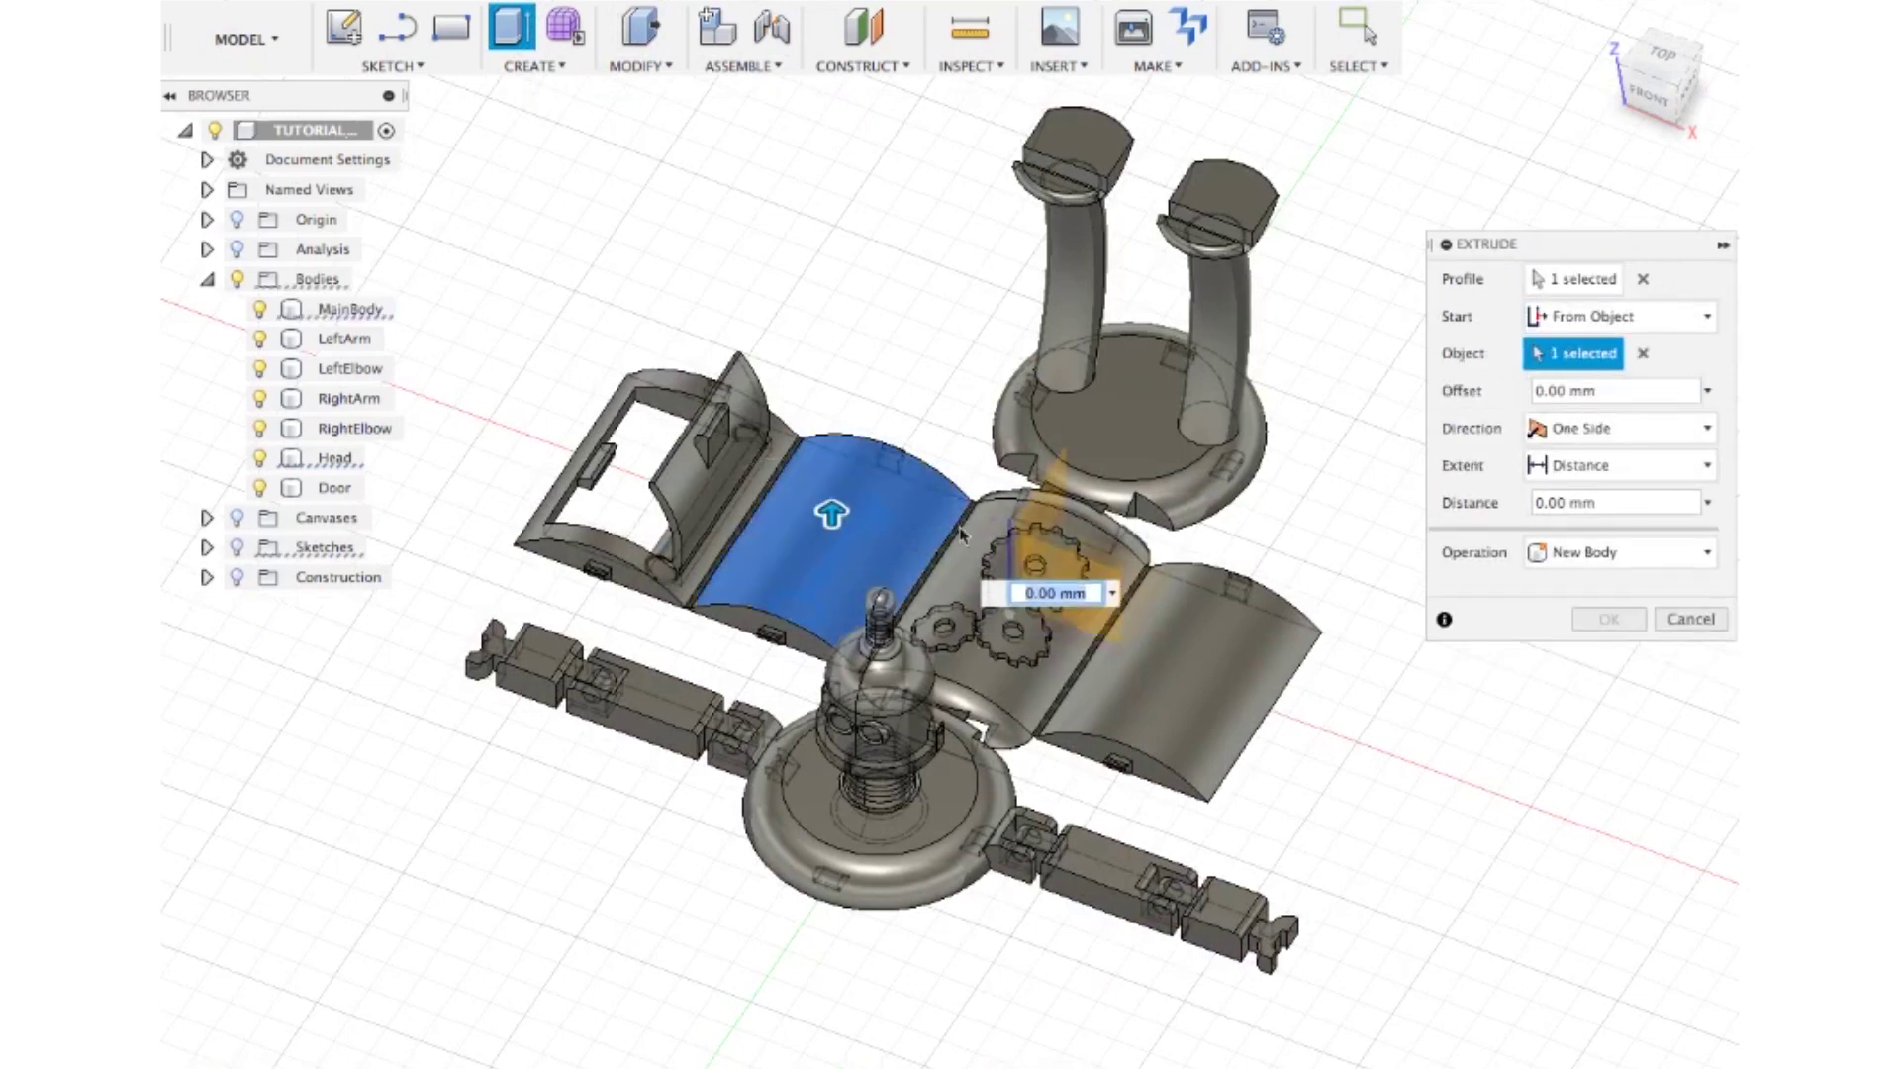
# Extrude the key 2 mm and complete the operation as a Join with the main body
pyautogui.click(1682, 552)
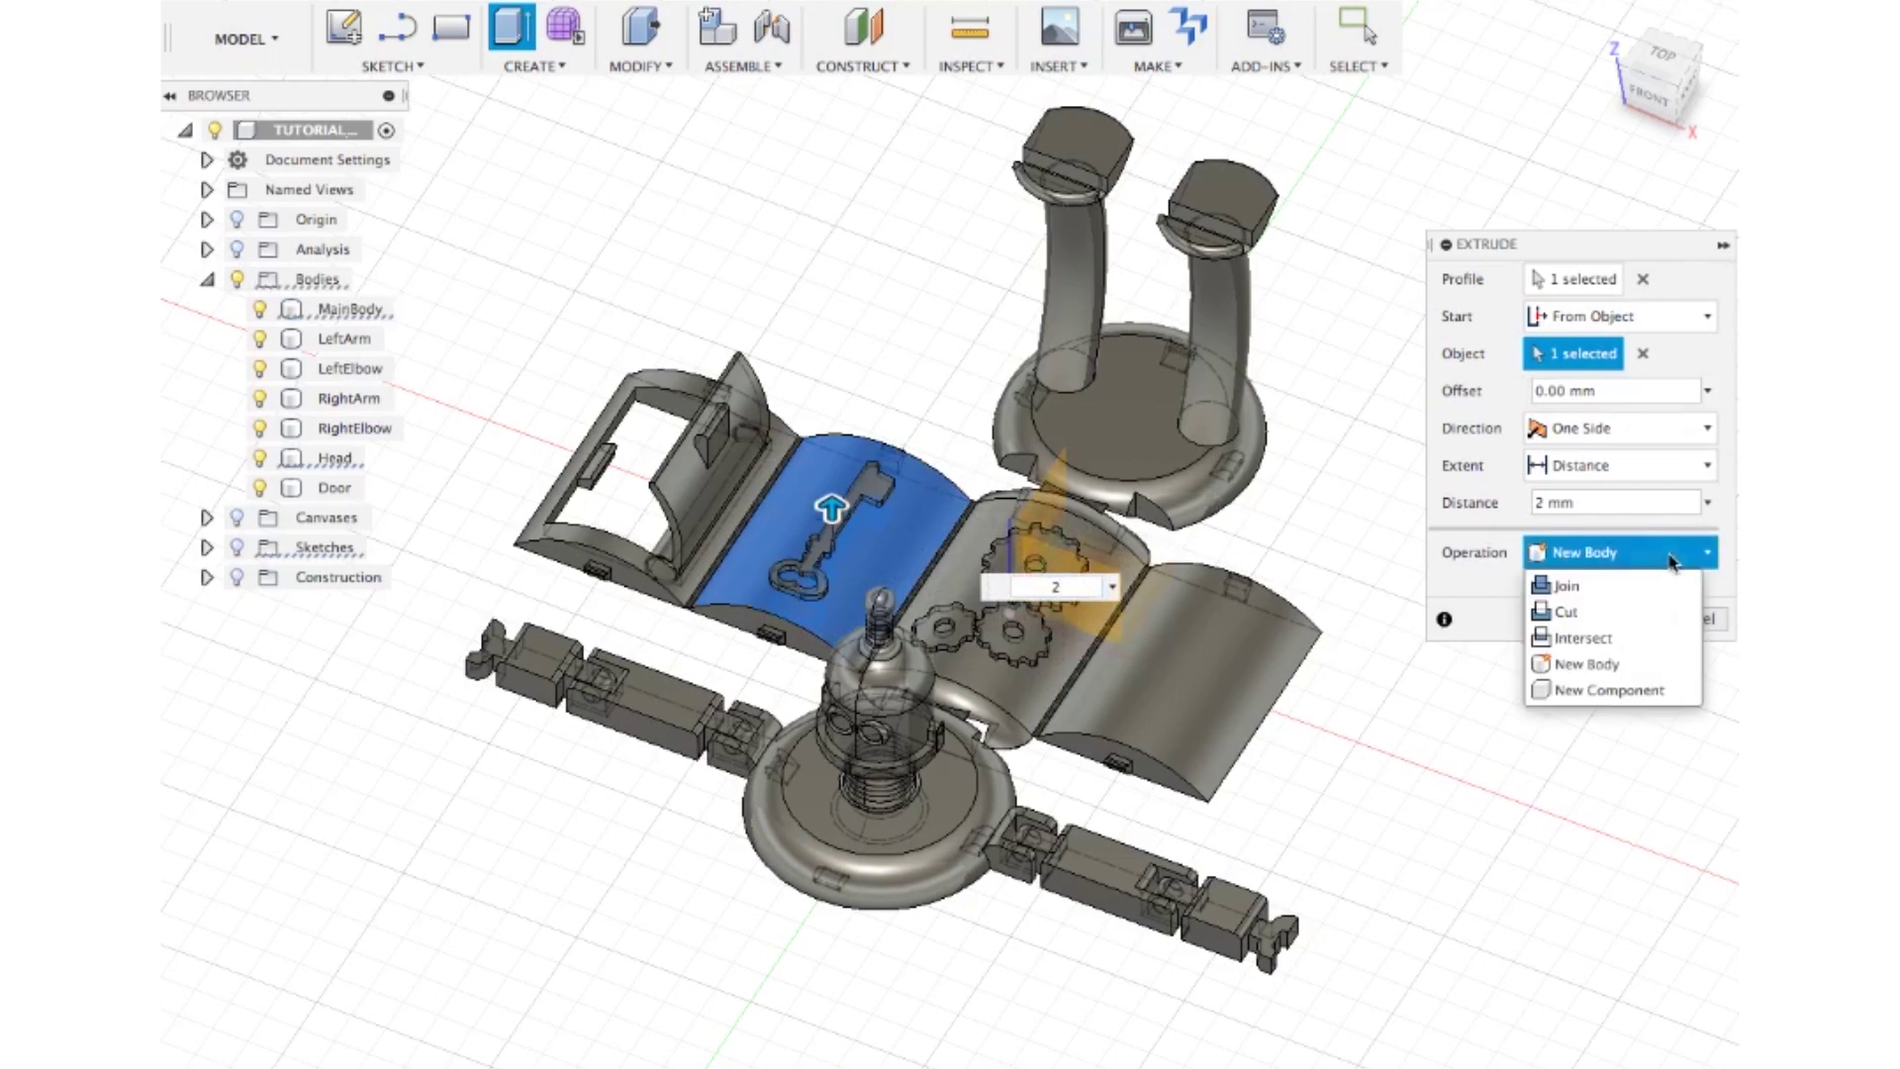
pyautogui.click(1620, 585)
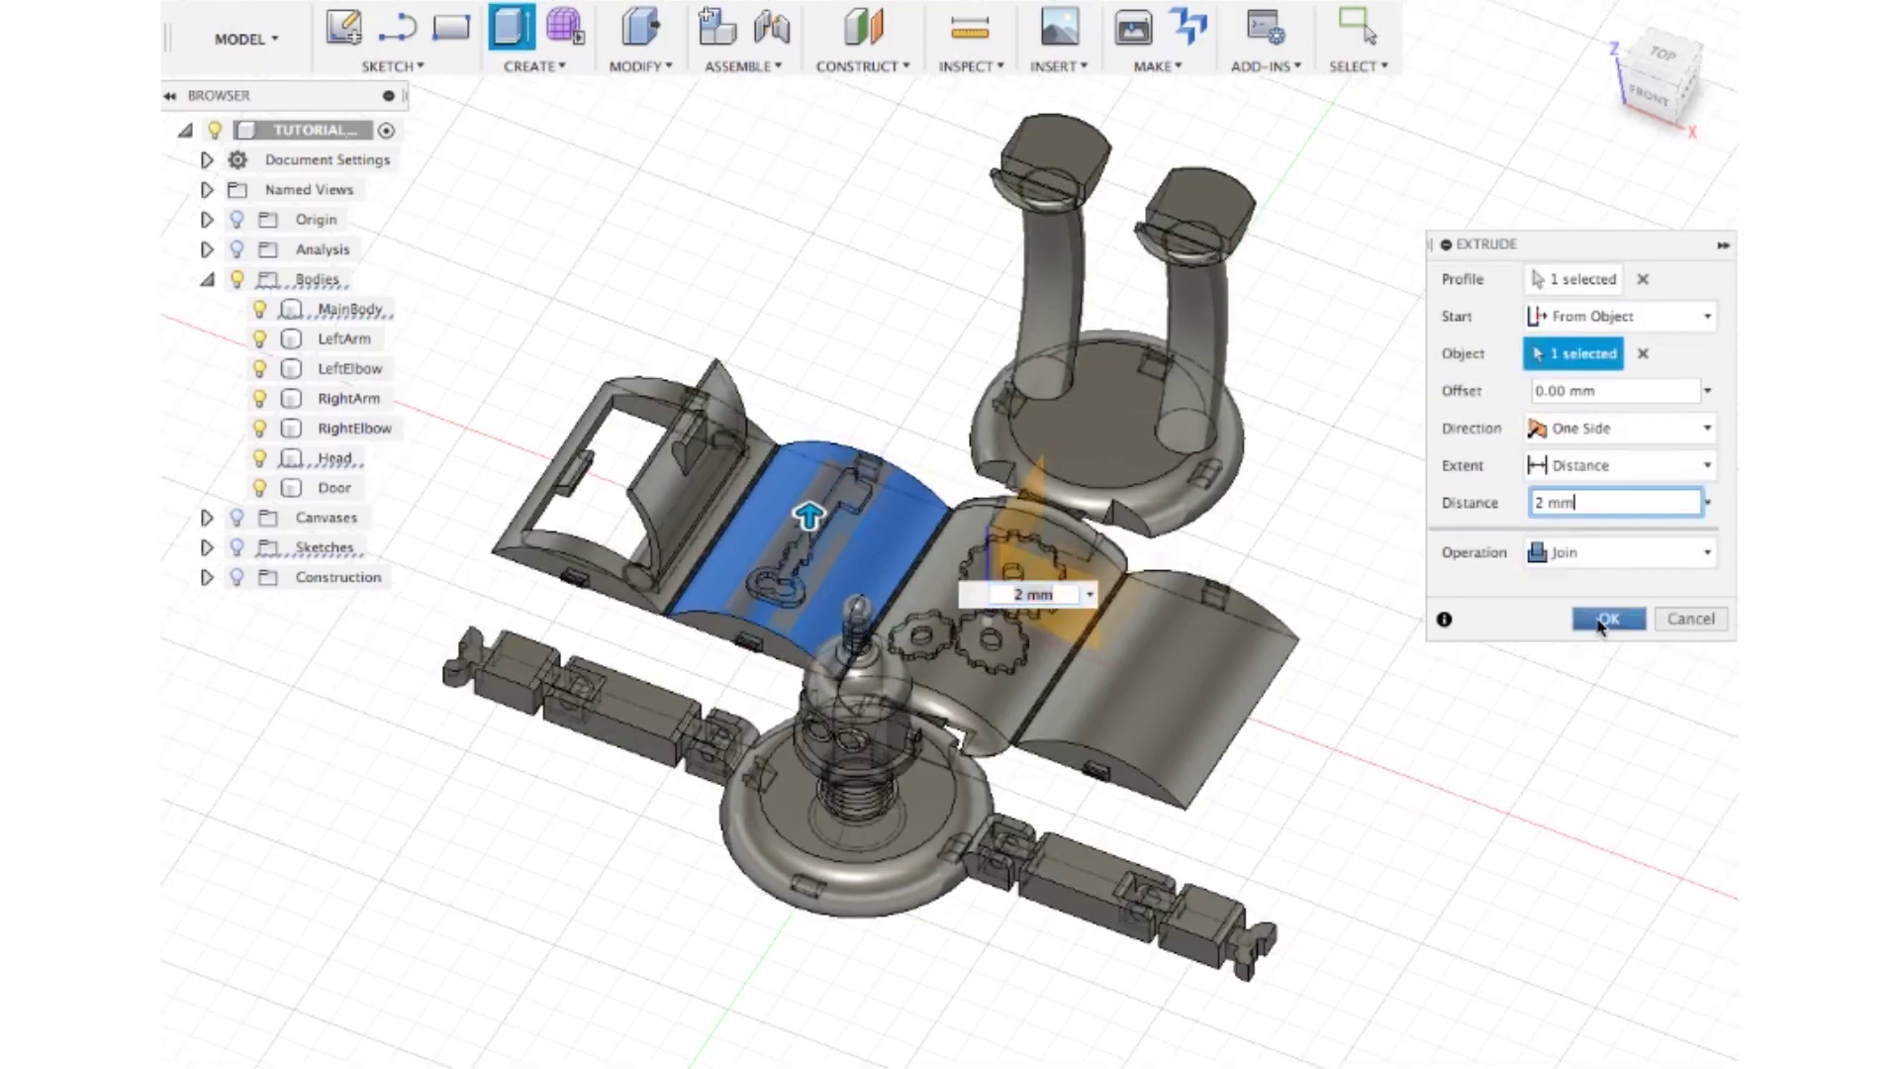
pyautogui.press('Return')
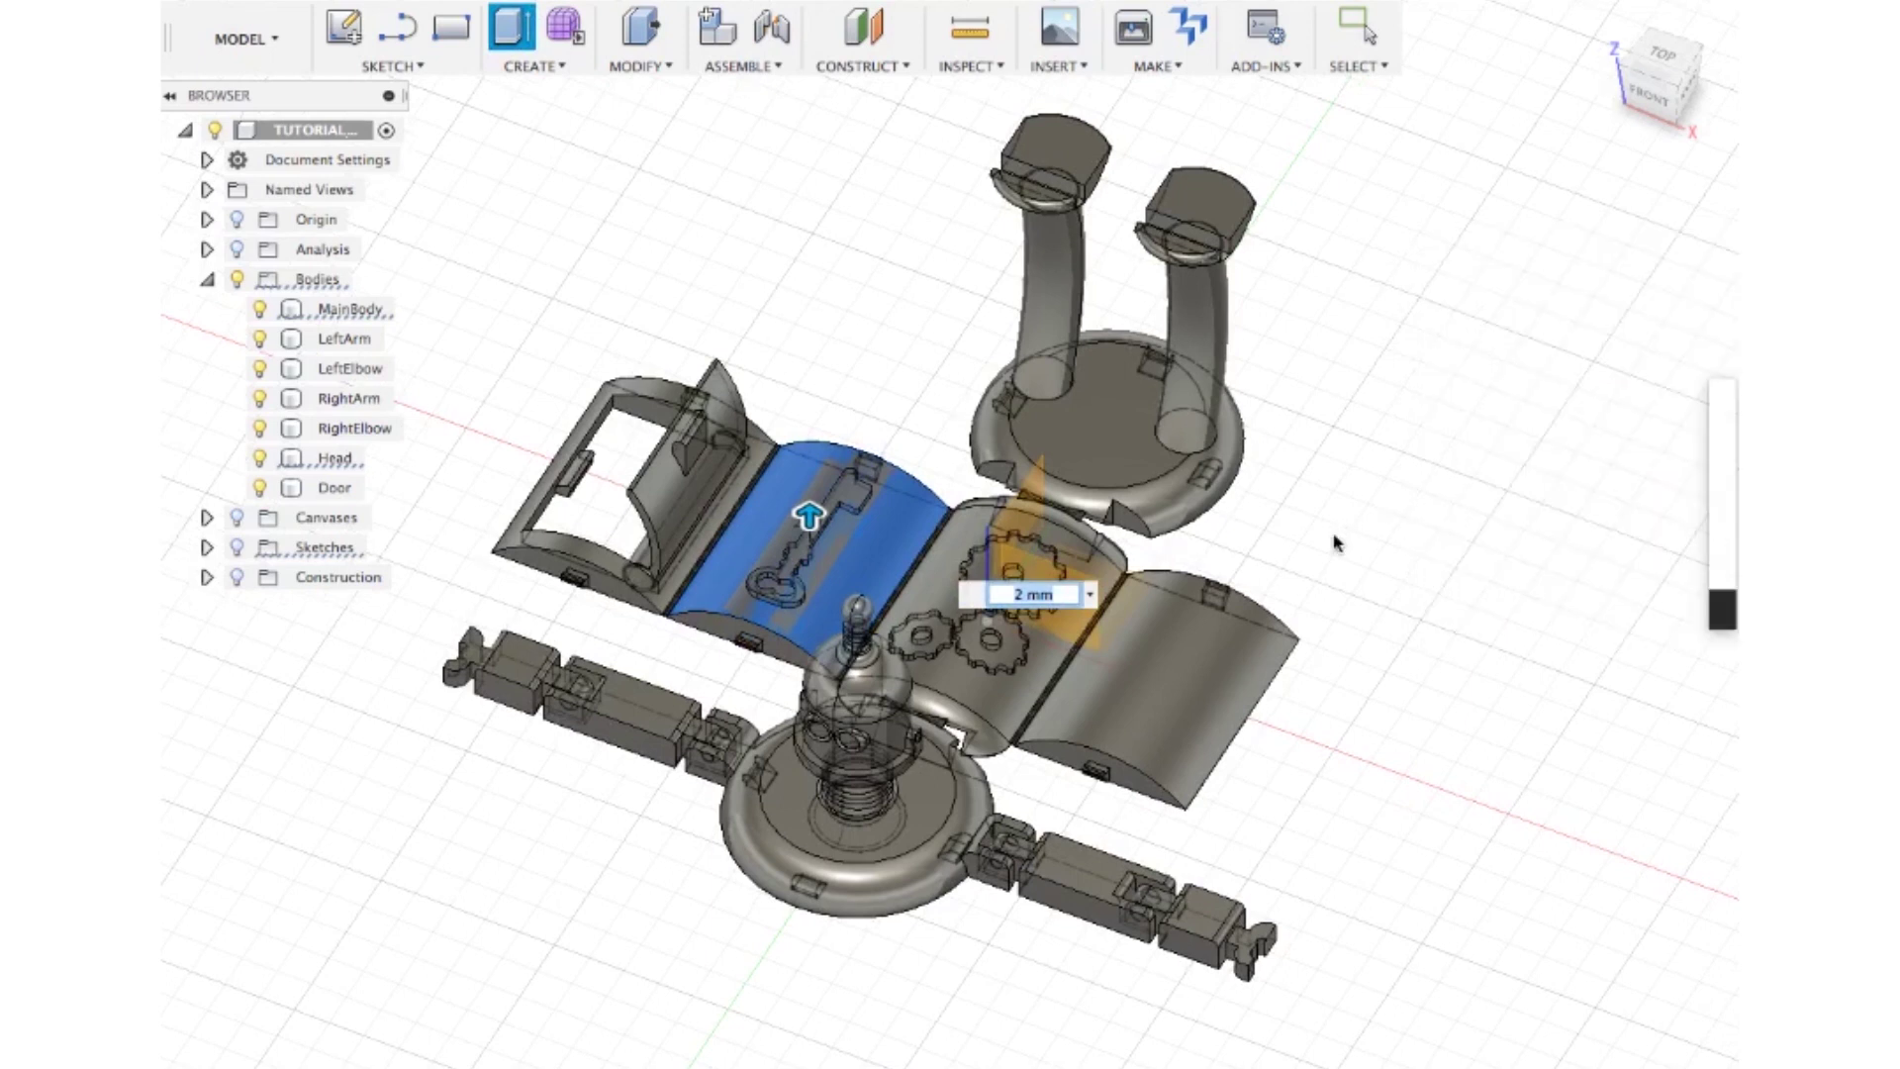
# Fillet the front upper edge chain of the left elbow's long block with a 1 mm radius
pyautogui.keyDown('shift'); pyautogui.moveTo(1362, 538); pyautogui.dragTo(1123, 827, button='middle'); pyautogui.keyUp('shift')
pyautogui.scroll(10, 1124, 827)
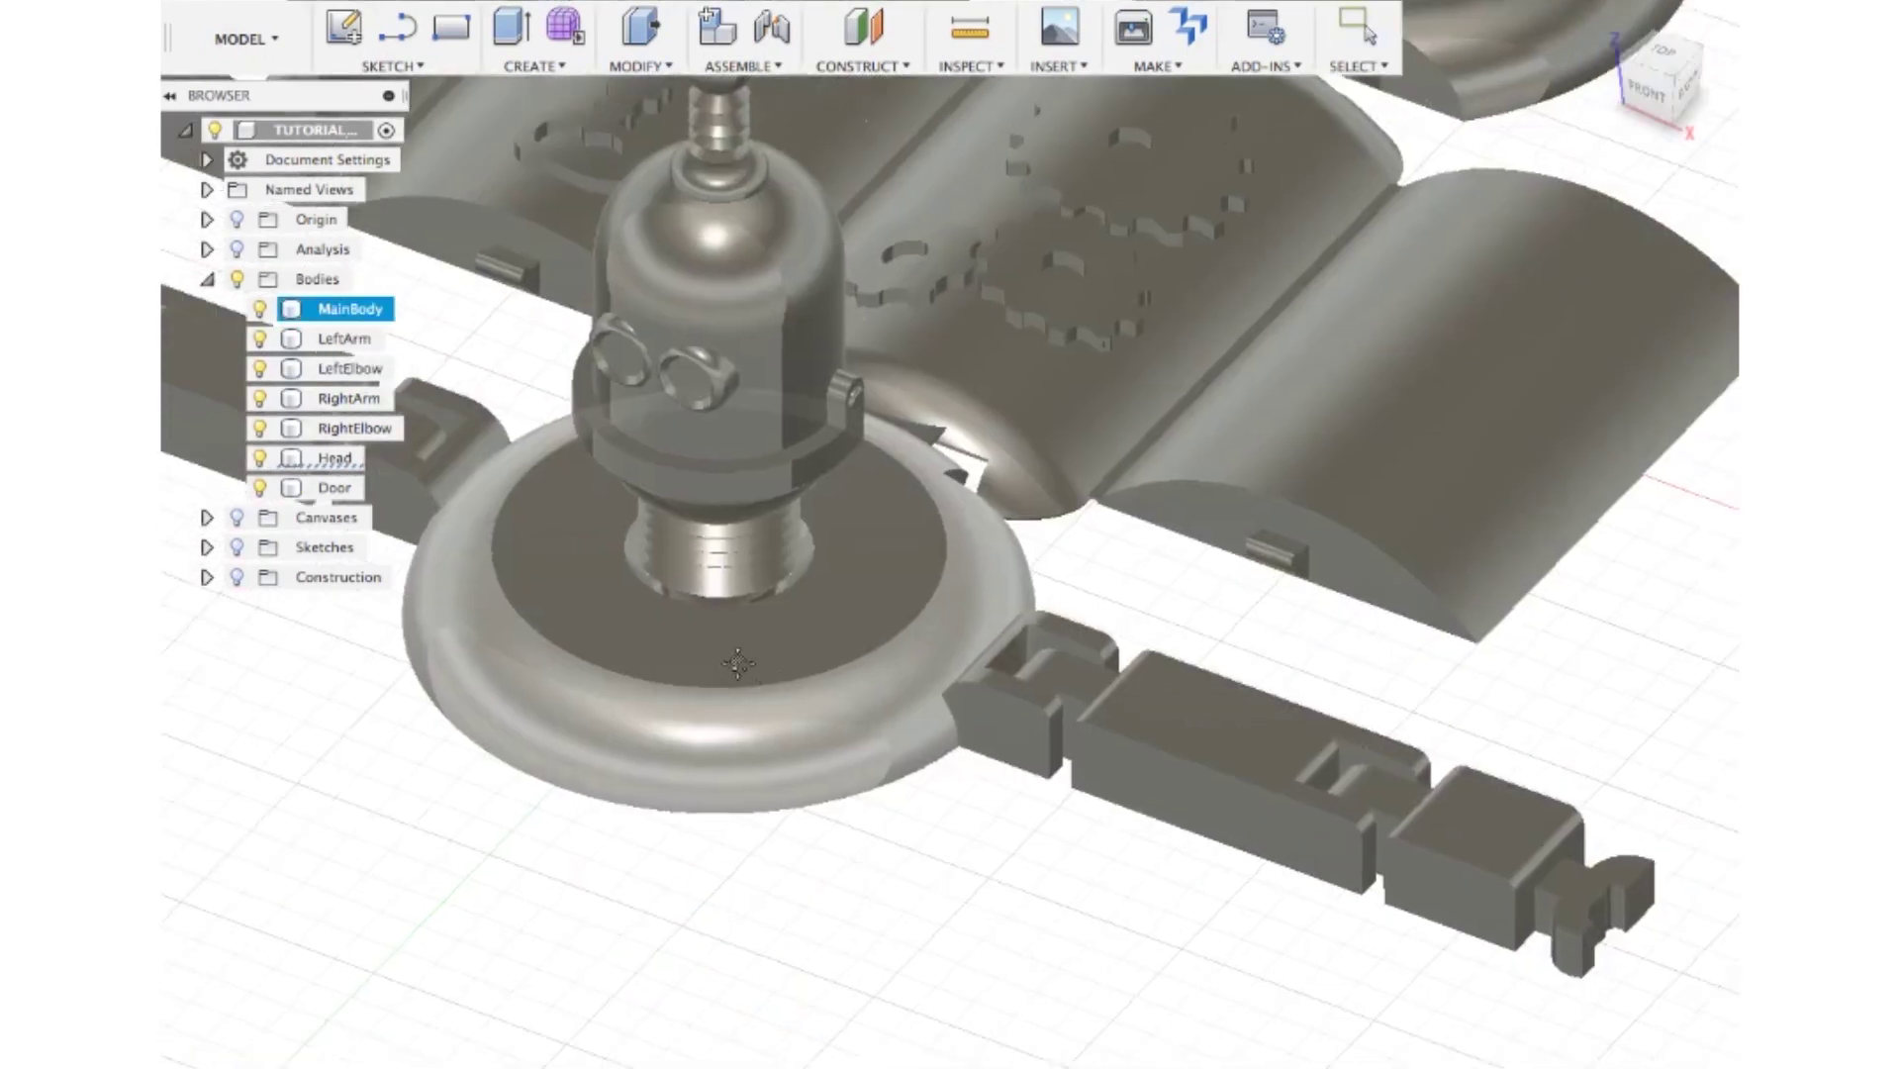
pyautogui.moveTo(738, 663); pyautogui.dragTo(626, 630, button='middle')
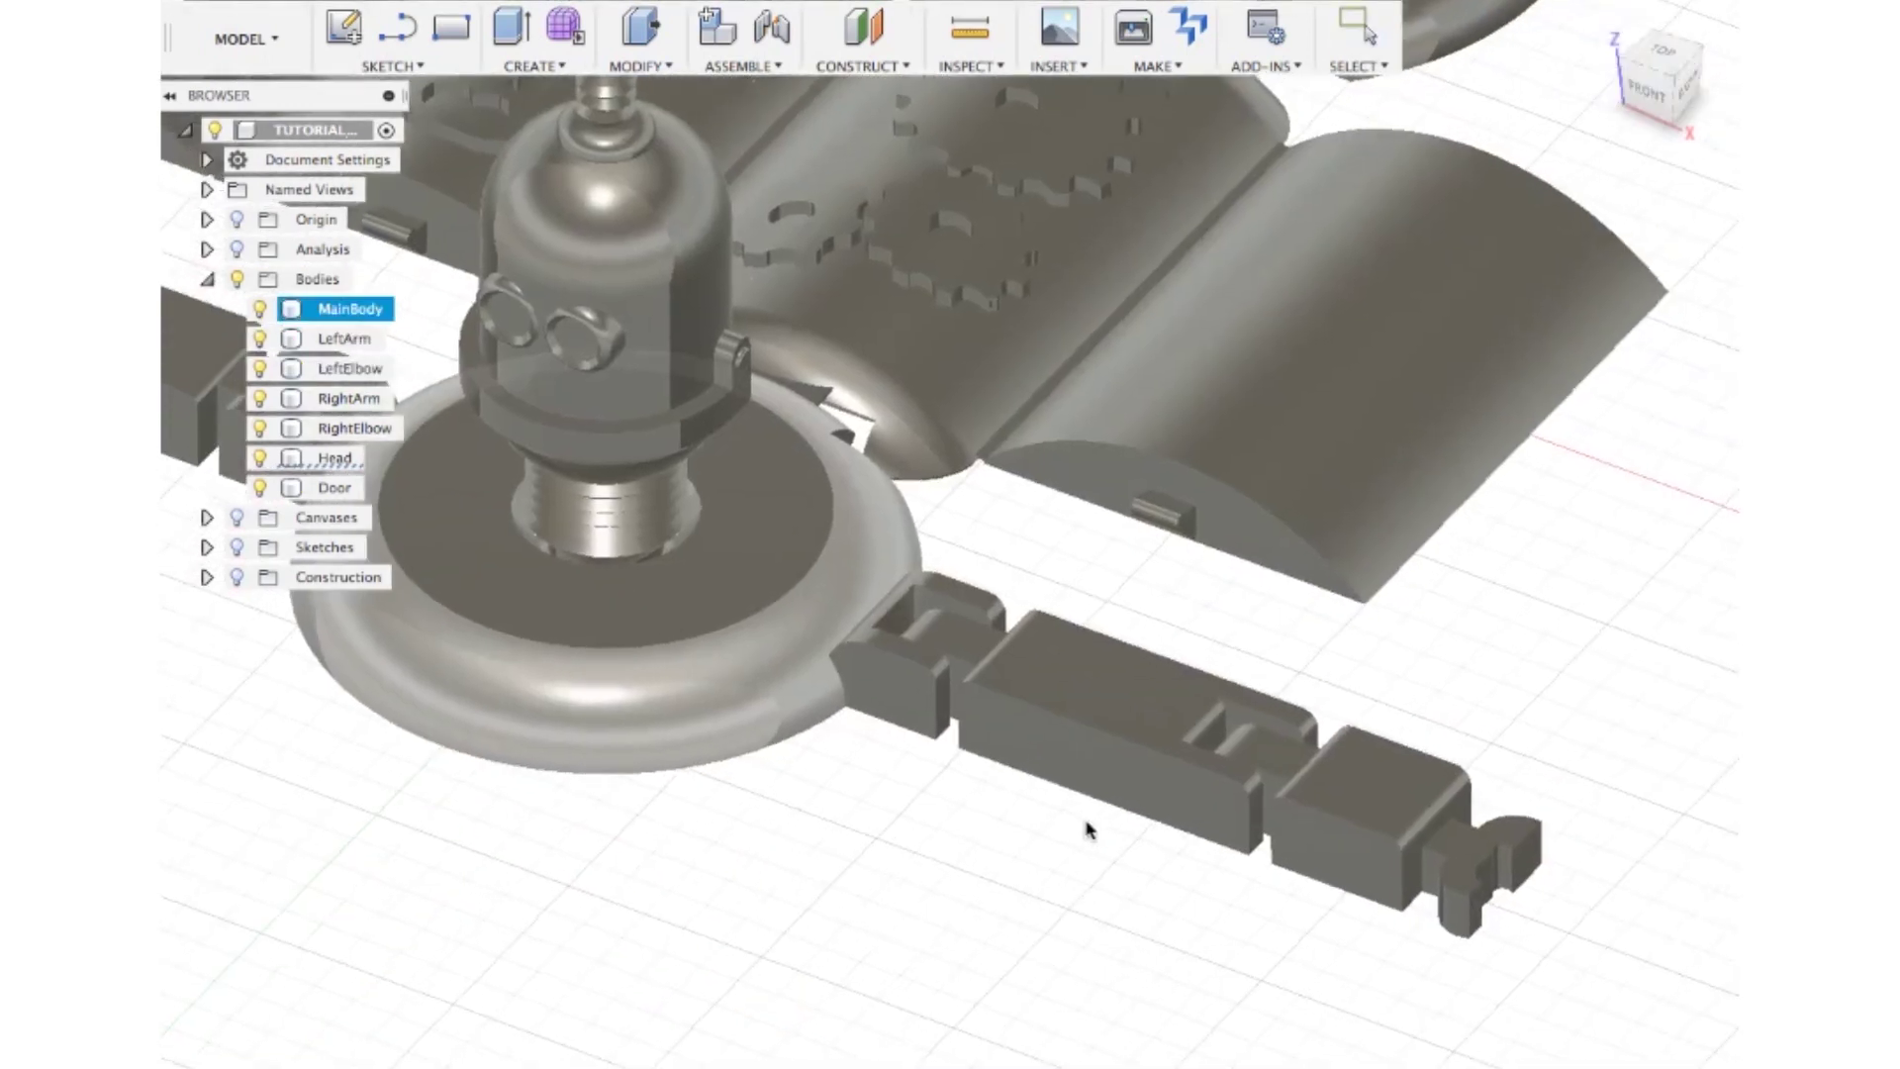
pyautogui.scroll(3, 1158, 832)
pyautogui.moveTo(1217, 864); pyautogui.dragTo(857, 734, button='middle')
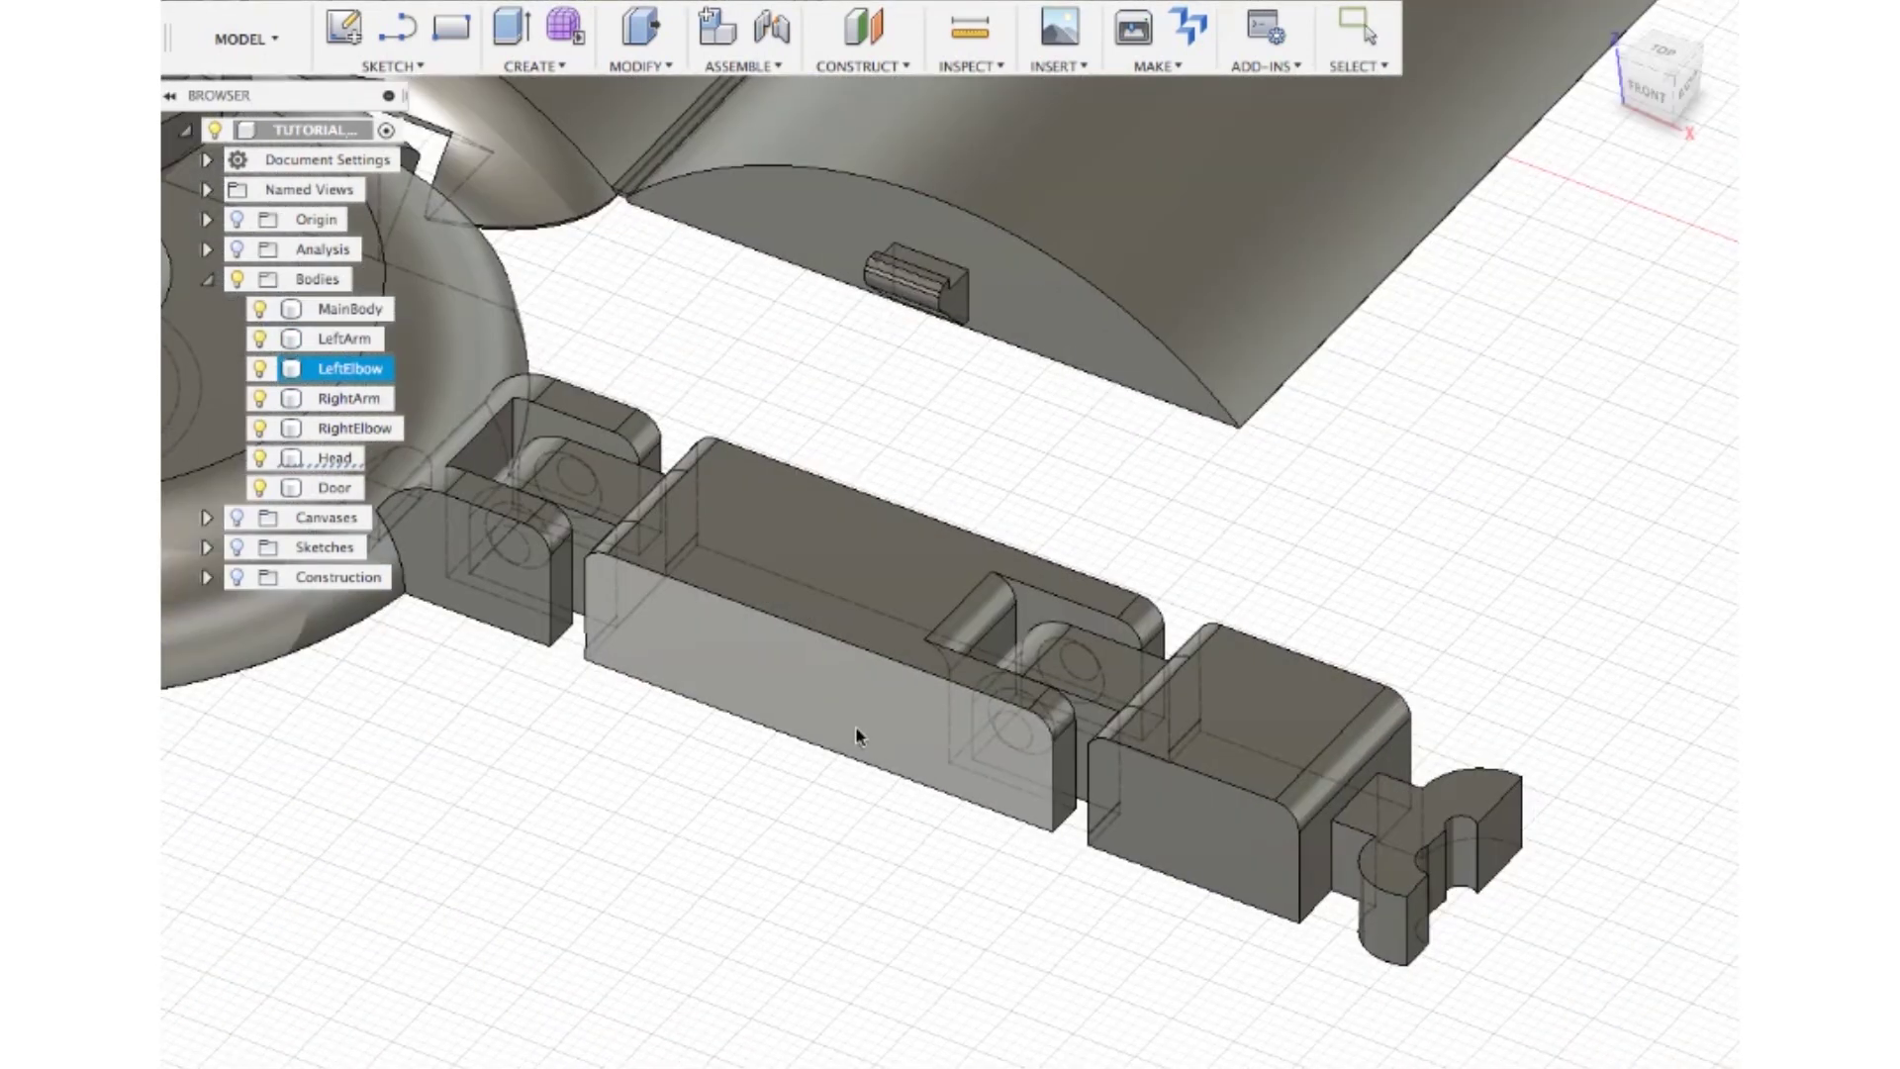
pyautogui.rightClick(865, 646)
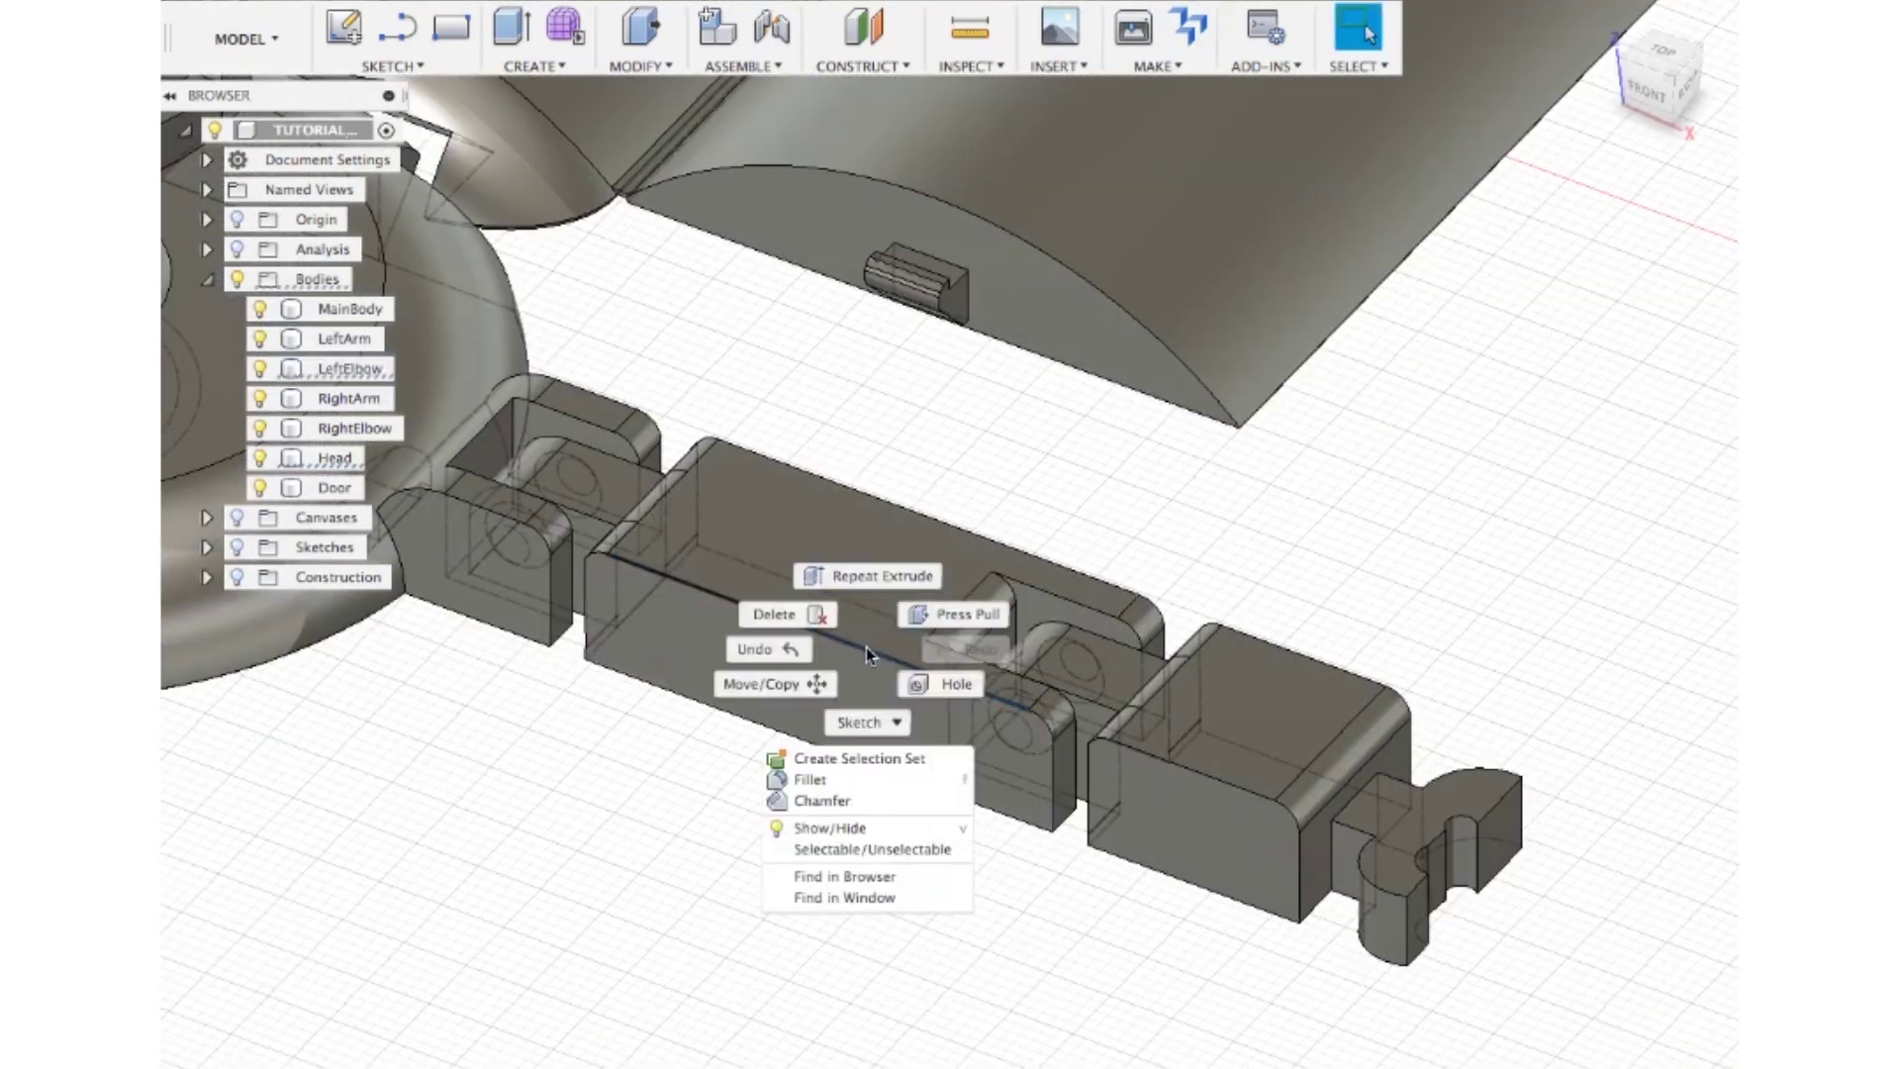
pyautogui.click(864, 768)
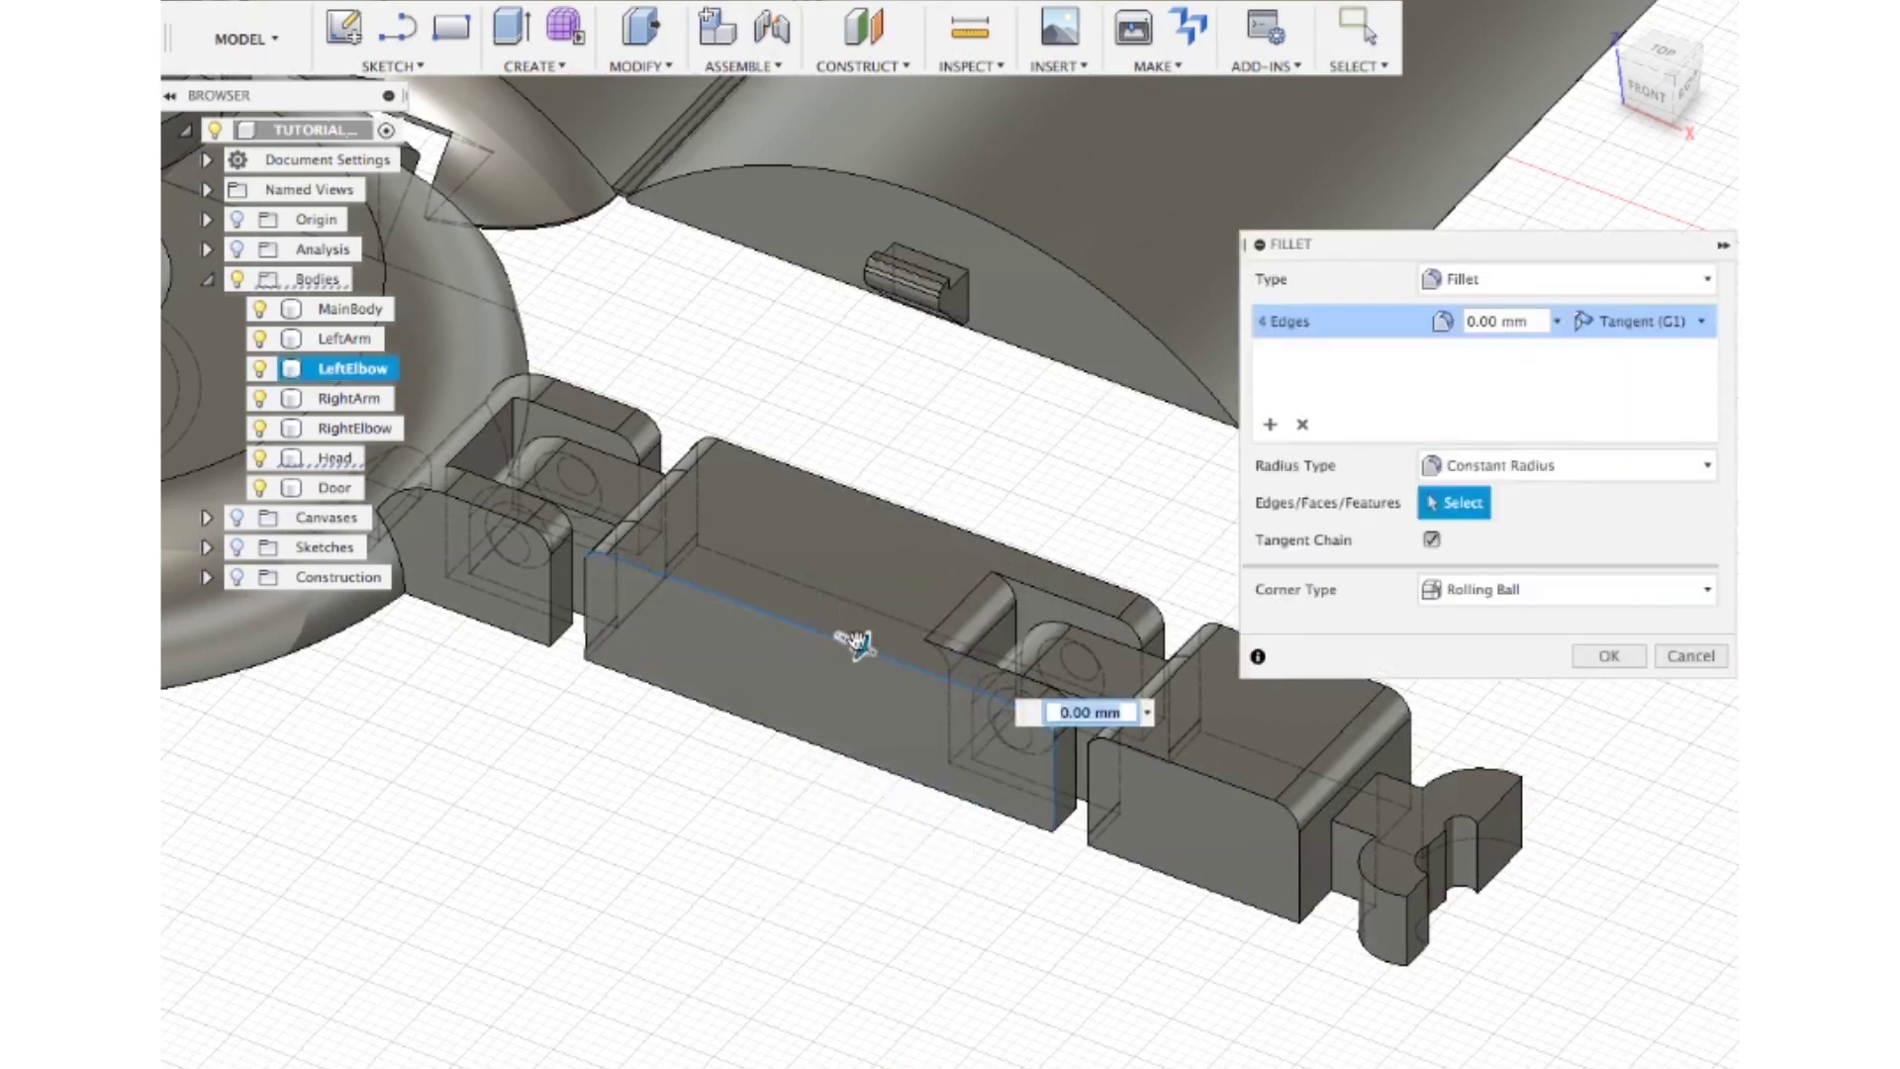
pyautogui.press('Return')
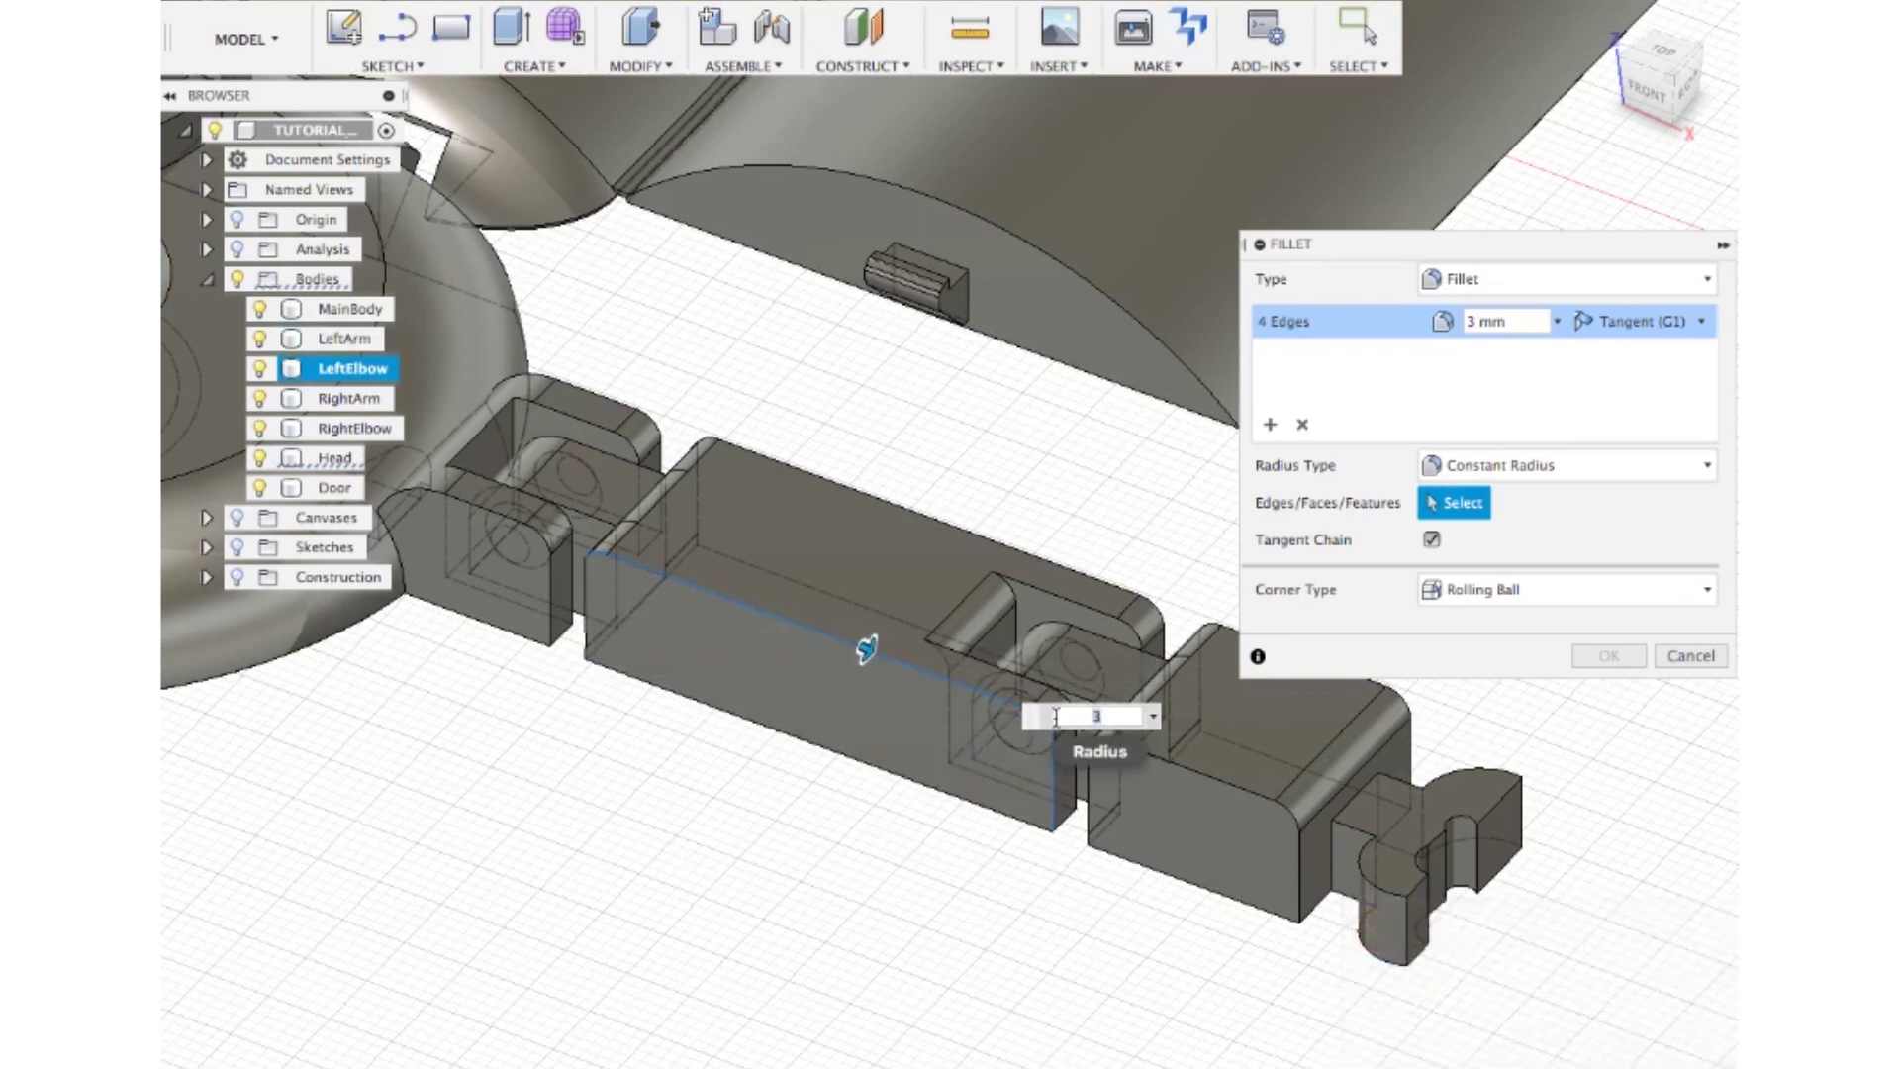
pyautogui.write('2')
pyautogui.press('Return')
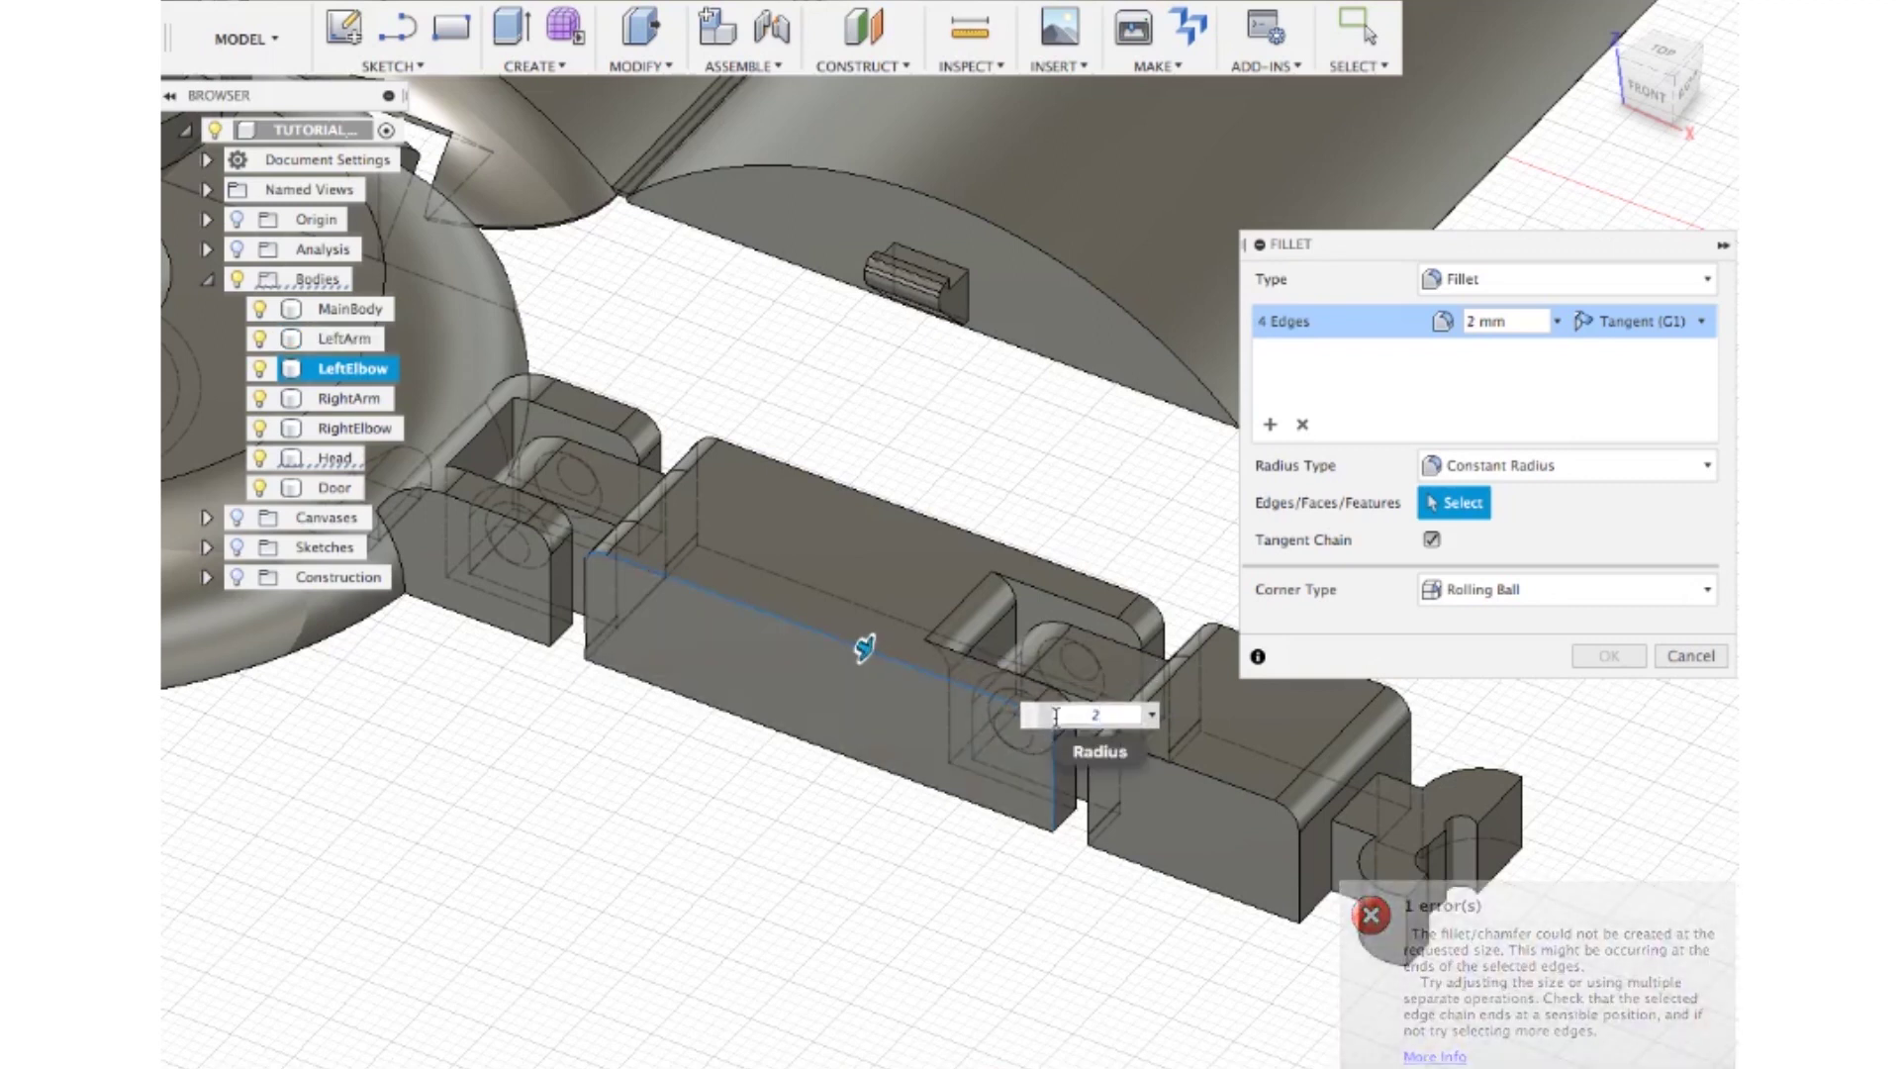
pyautogui.write('1')
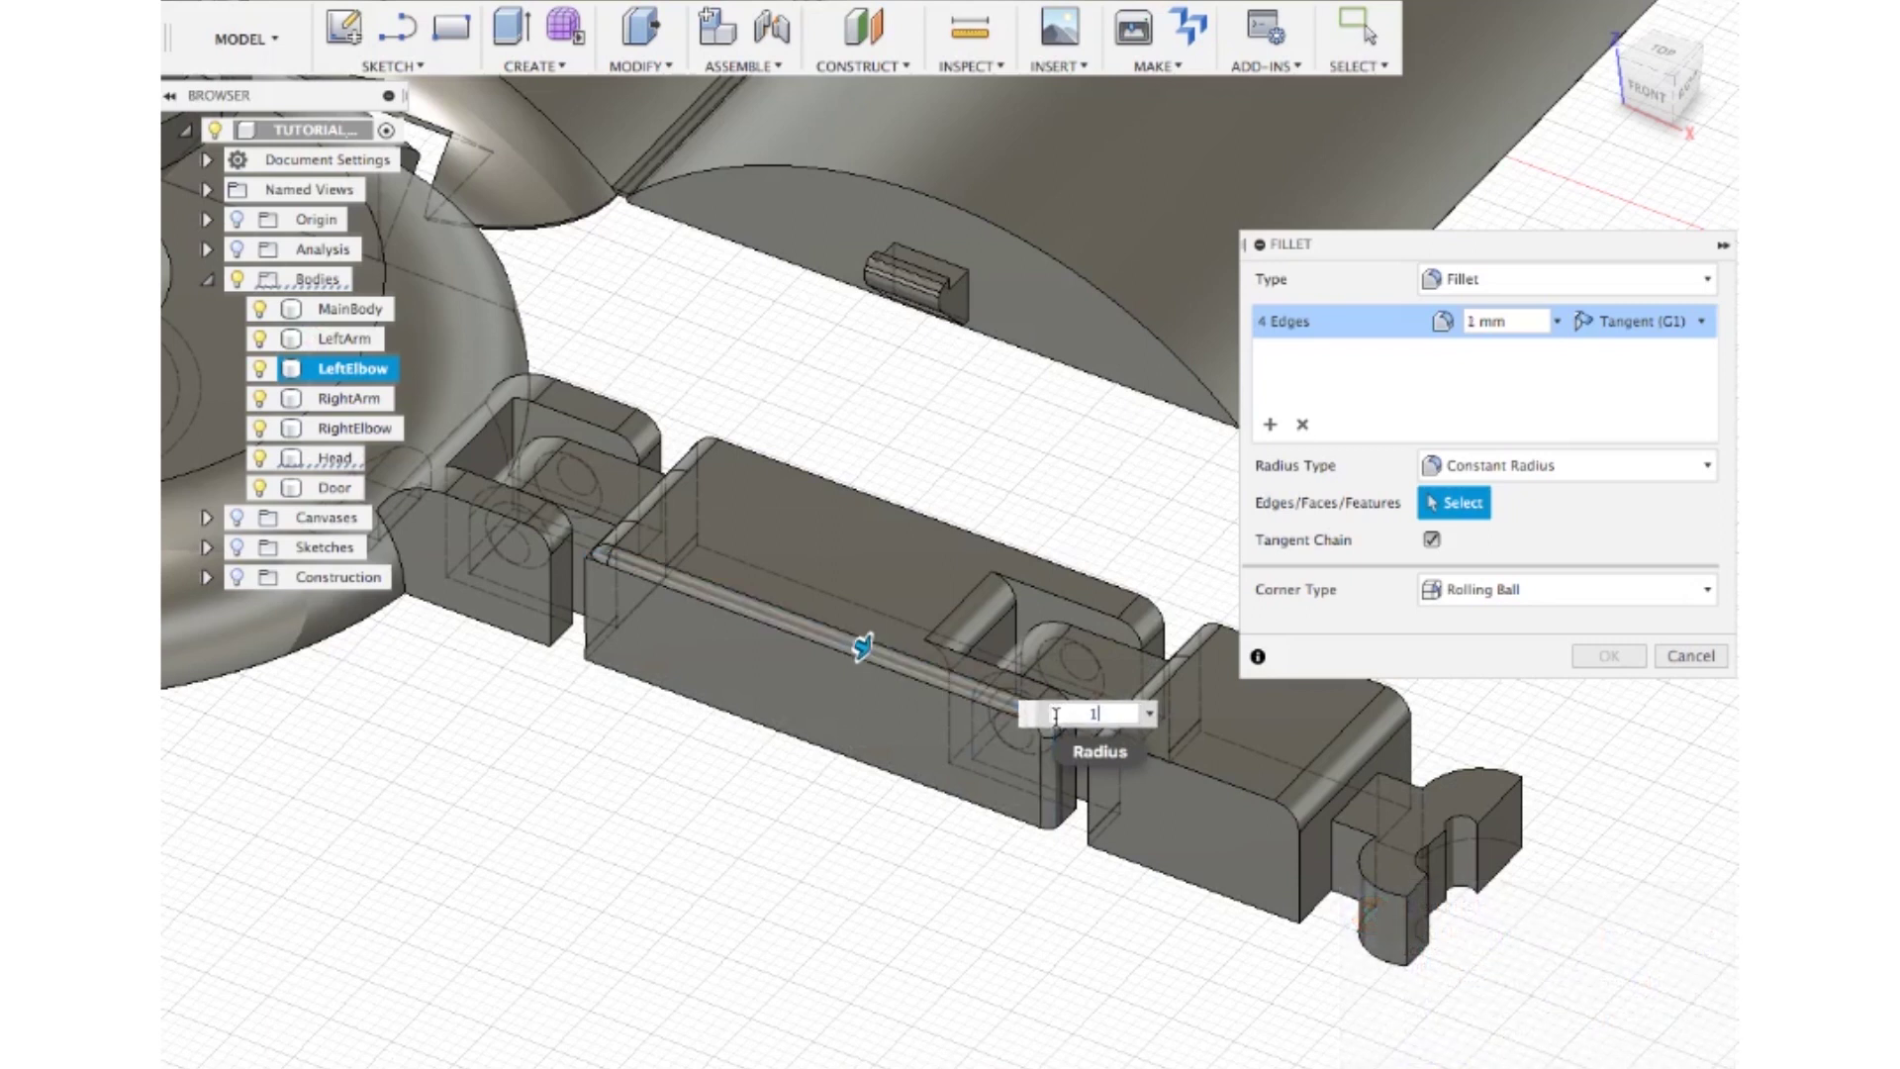
pyautogui.press('Return')
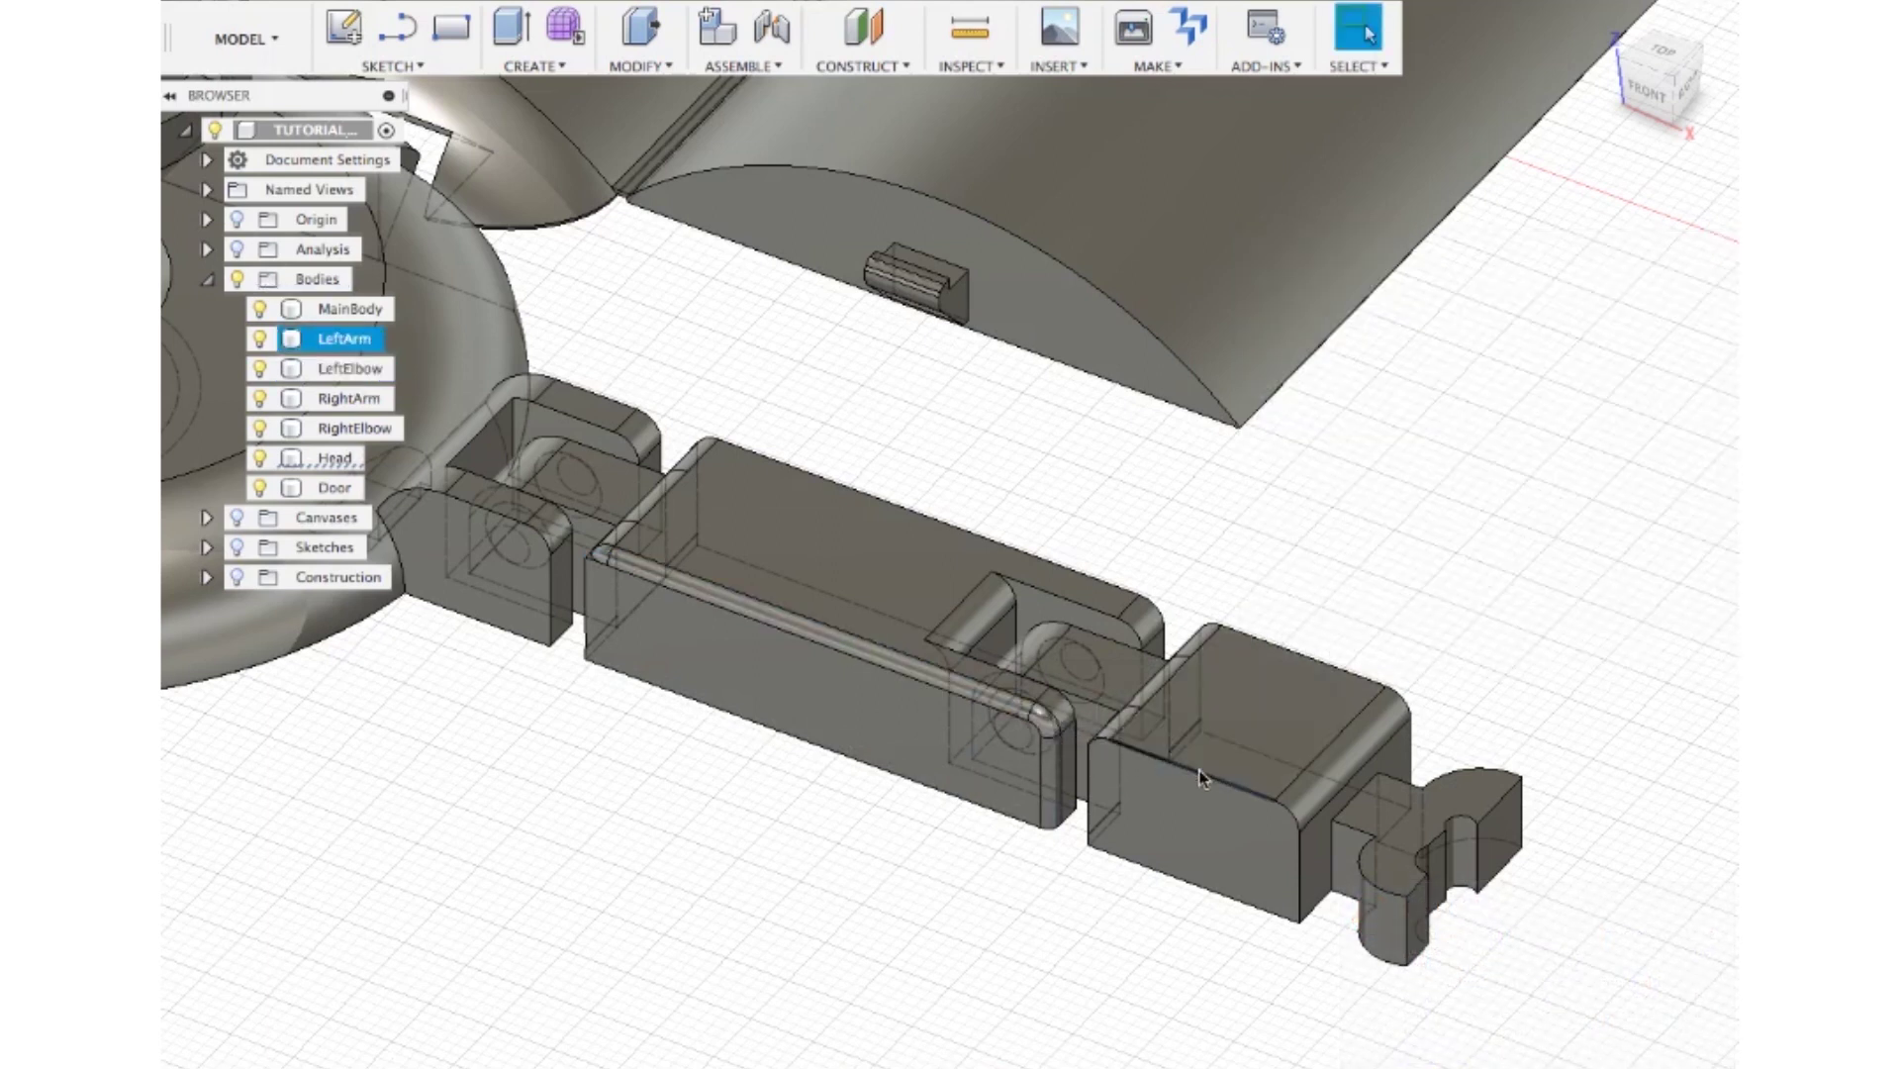
# Fillet the front and back upper edge chains of the left arm's block beside the claw with a 1 mm radius
pyautogui.rightClick(1200, 770)
pyautogui.click(1191, 711)
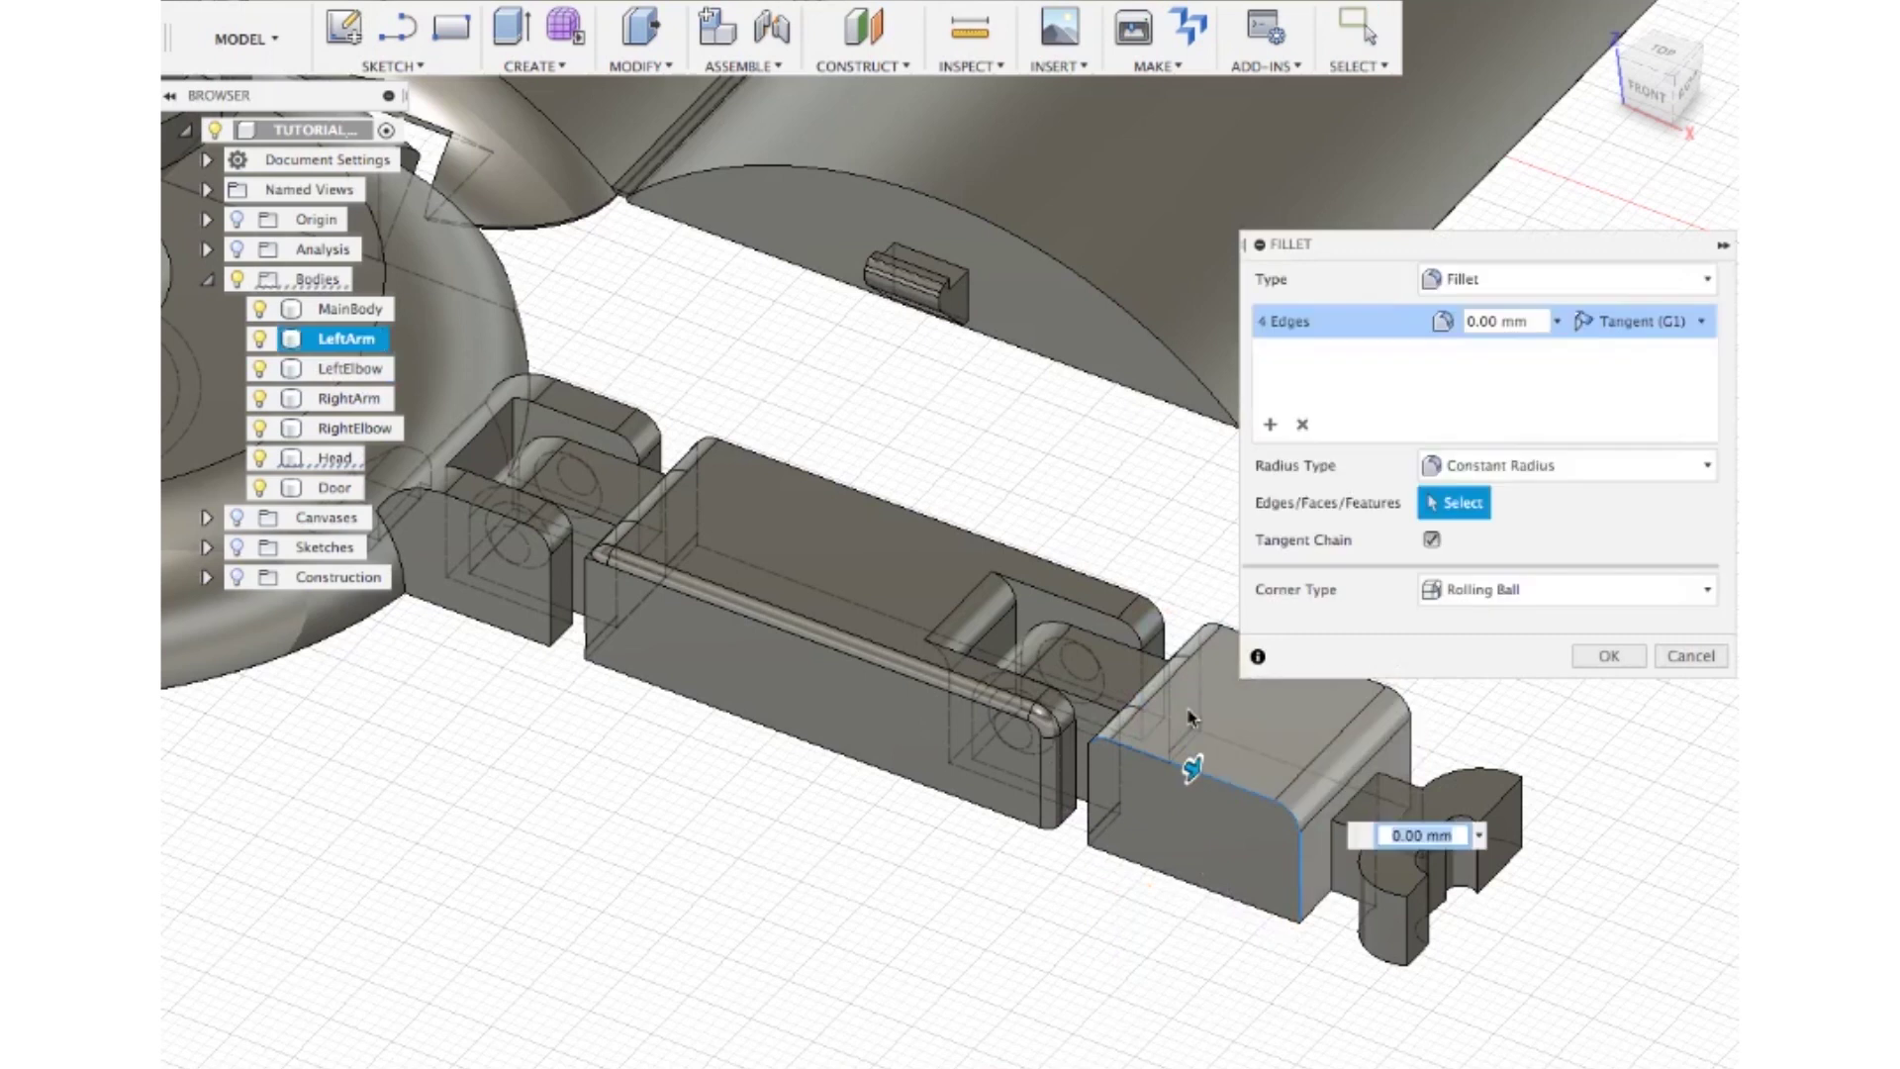
pyautogui.press('Return')
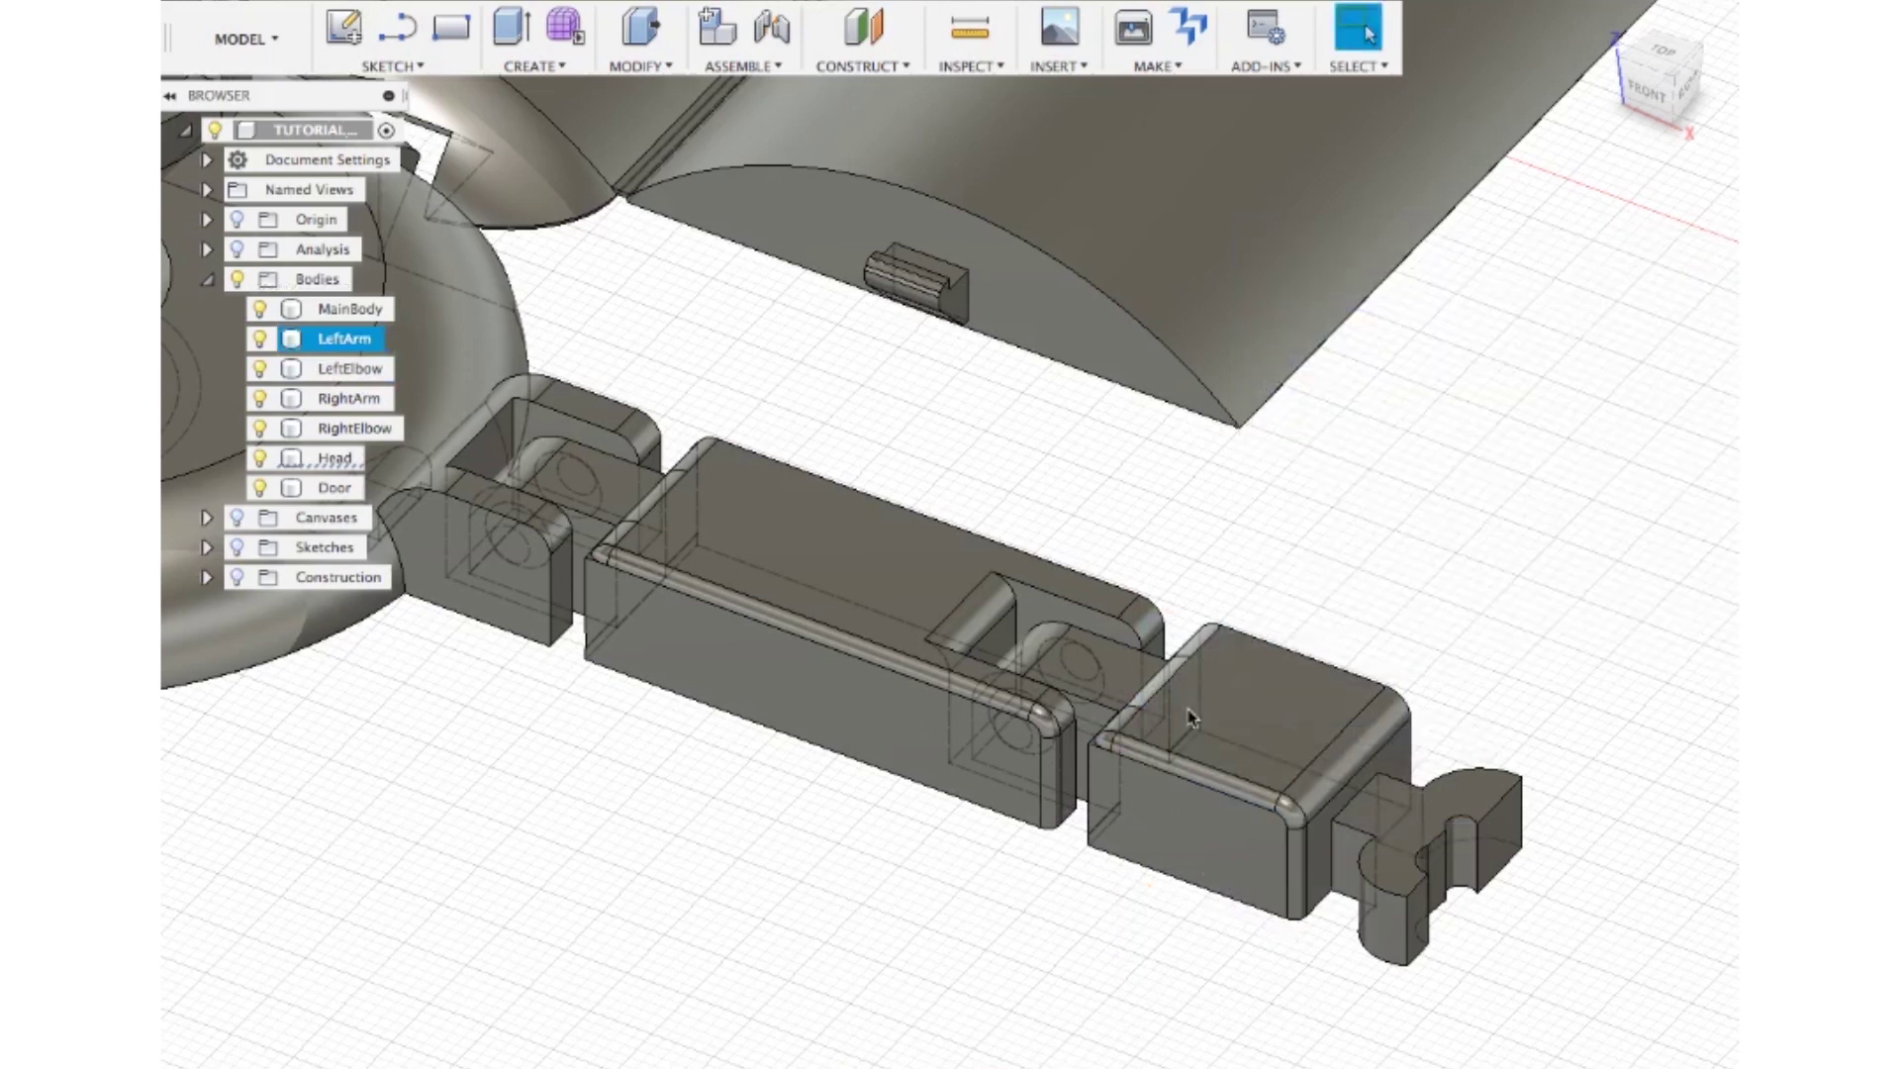
pyautogui.keyDown('shift'); pyautogui.moveTo(1193, 718); pyautogui.dragTo(1270, 665, button='middle'); pyautogui.keyUp('shift')
pyautogui.rightClick(1270, 664)
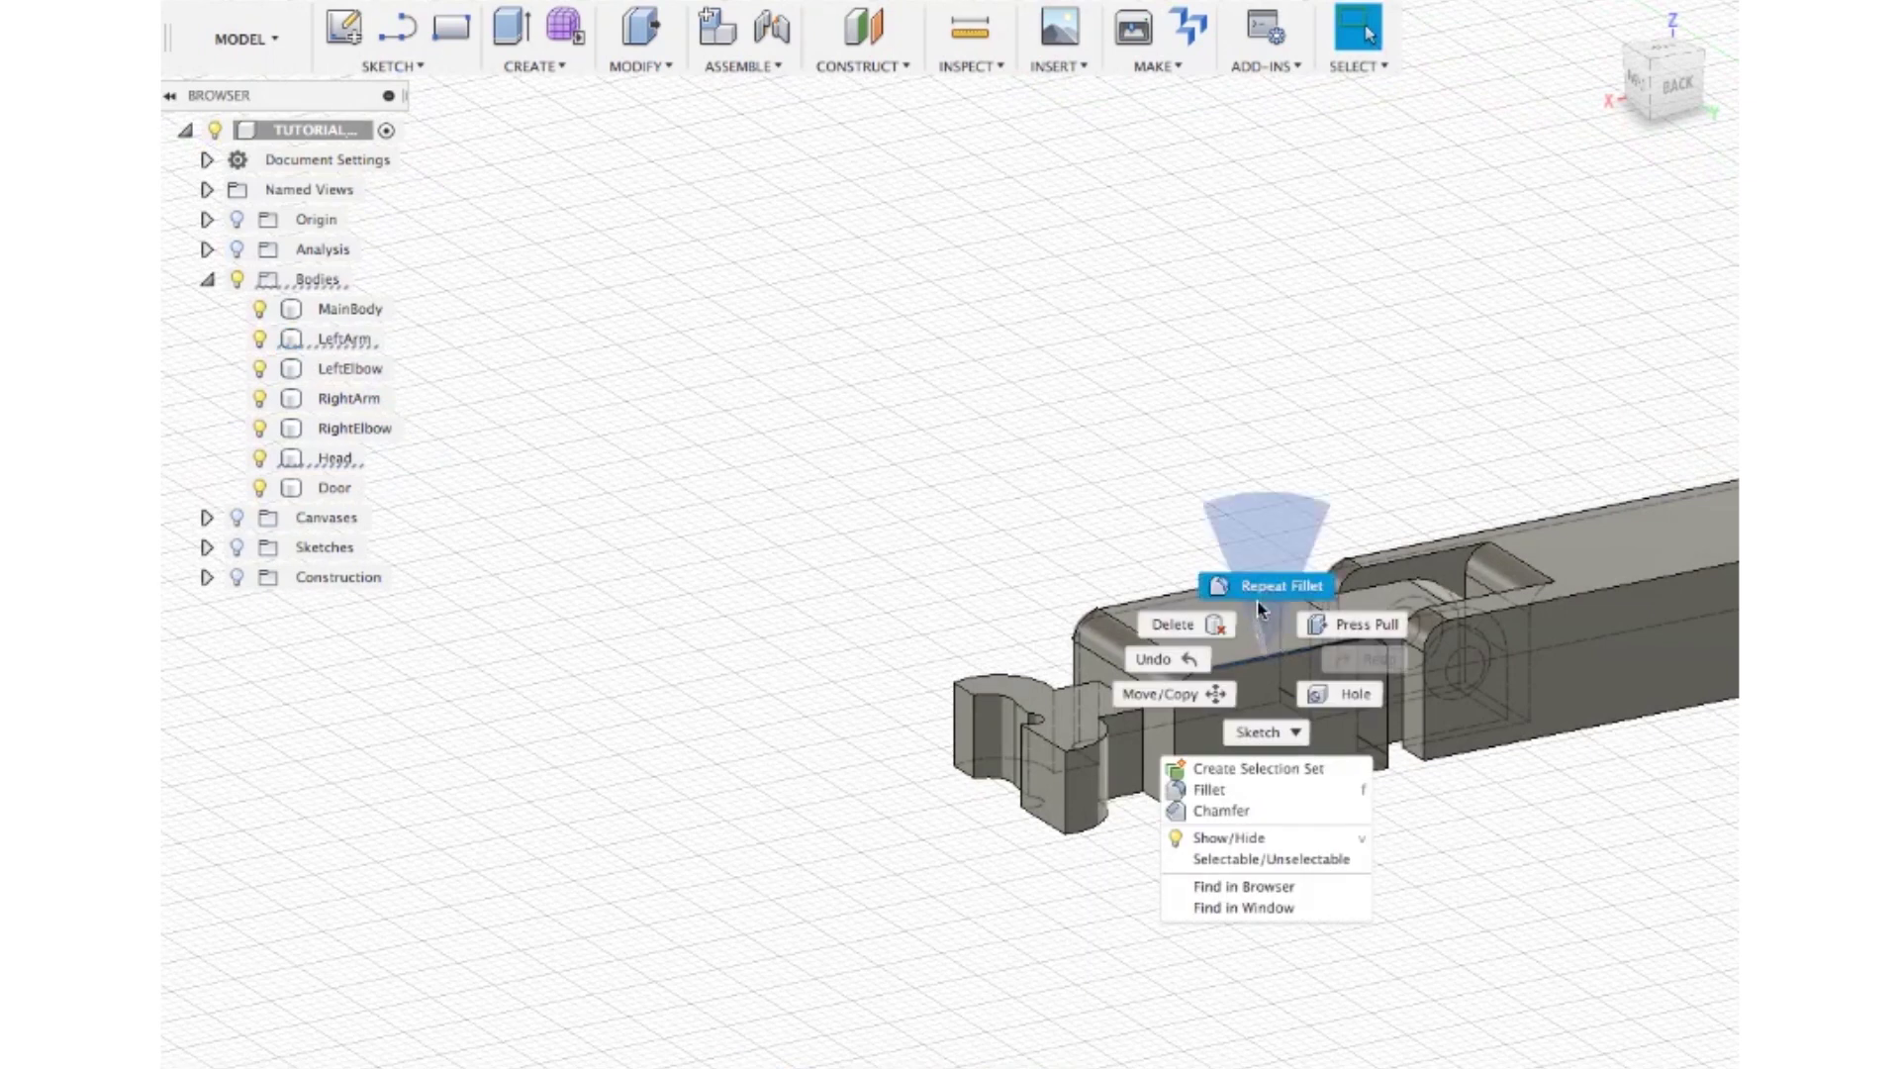
pyautogui.click(1271, 594)
pyautogui.write('1')
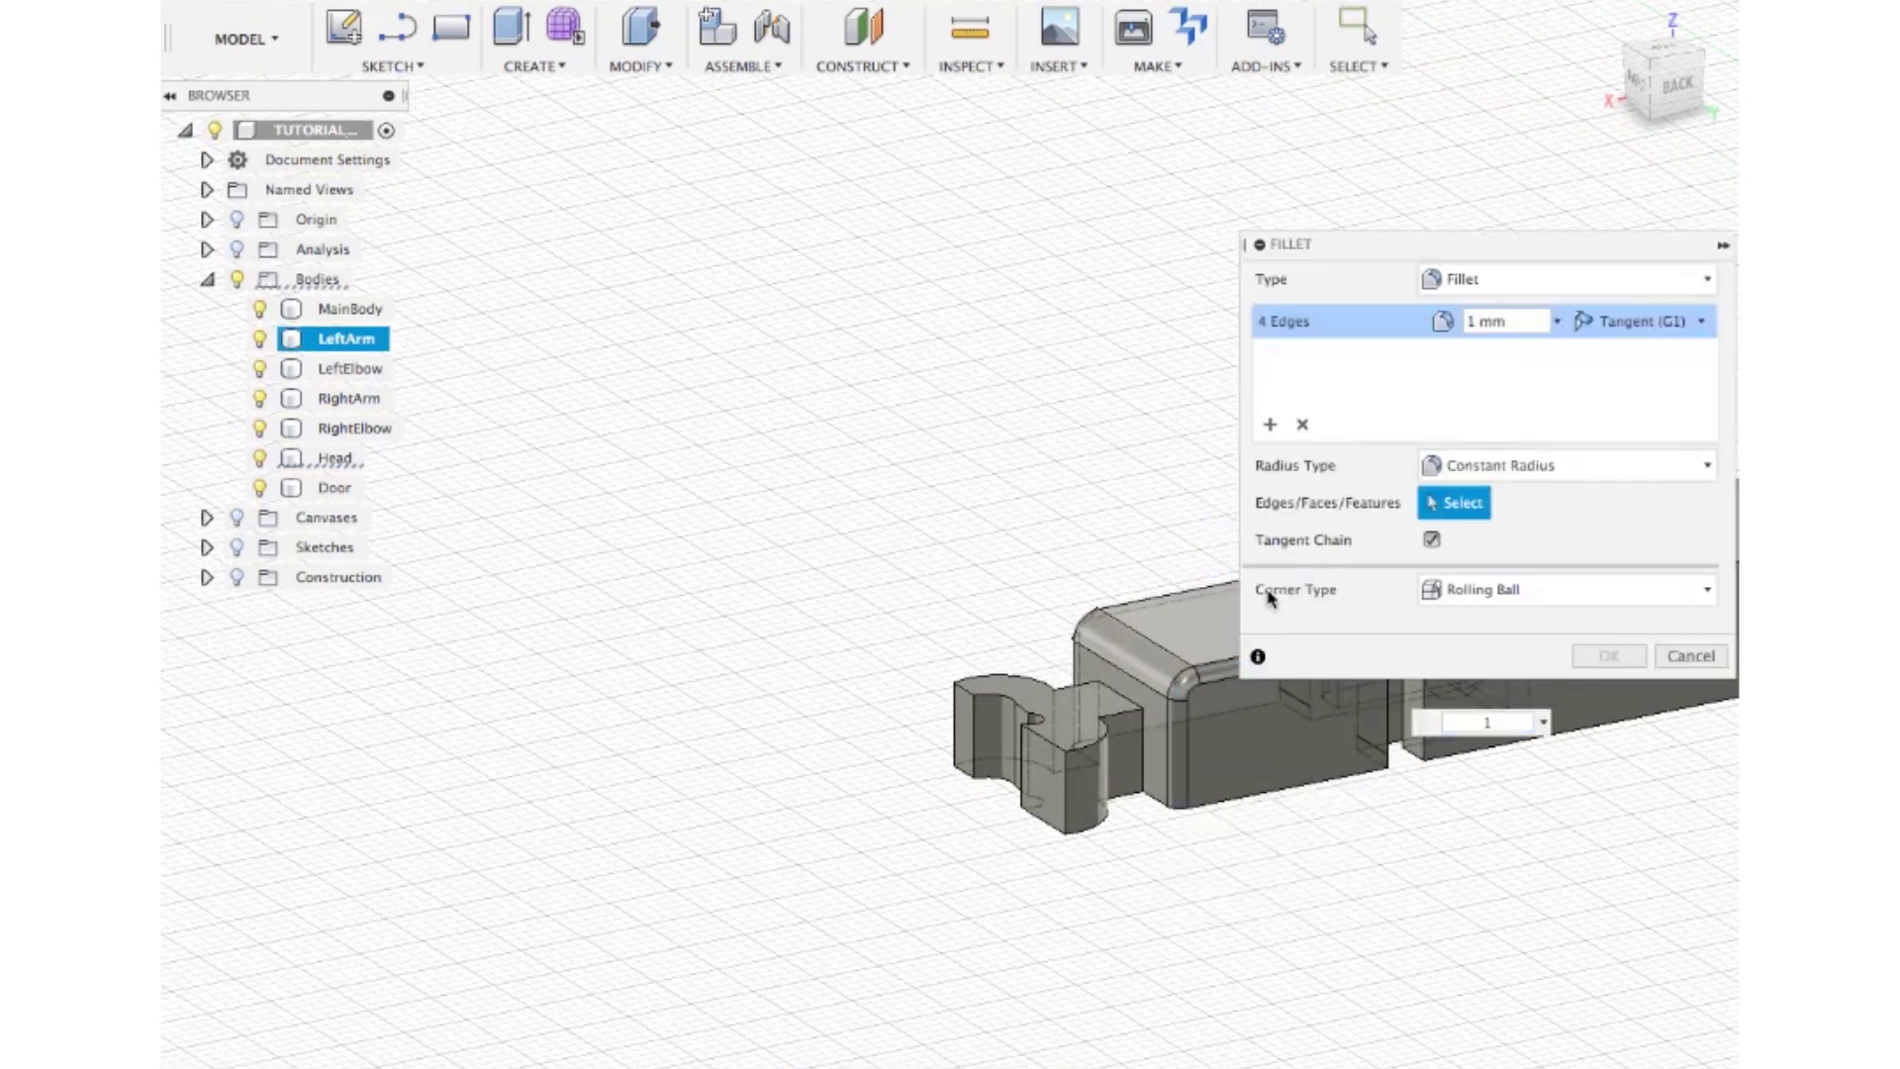
pyautogui.press('Return')
# Fillet the back upper edge chain of the left elbow's long block with a 1 mm radius
pyautogui.moveTo(1404, 580); pyautogui.dragTo(755, 752, button='middle')
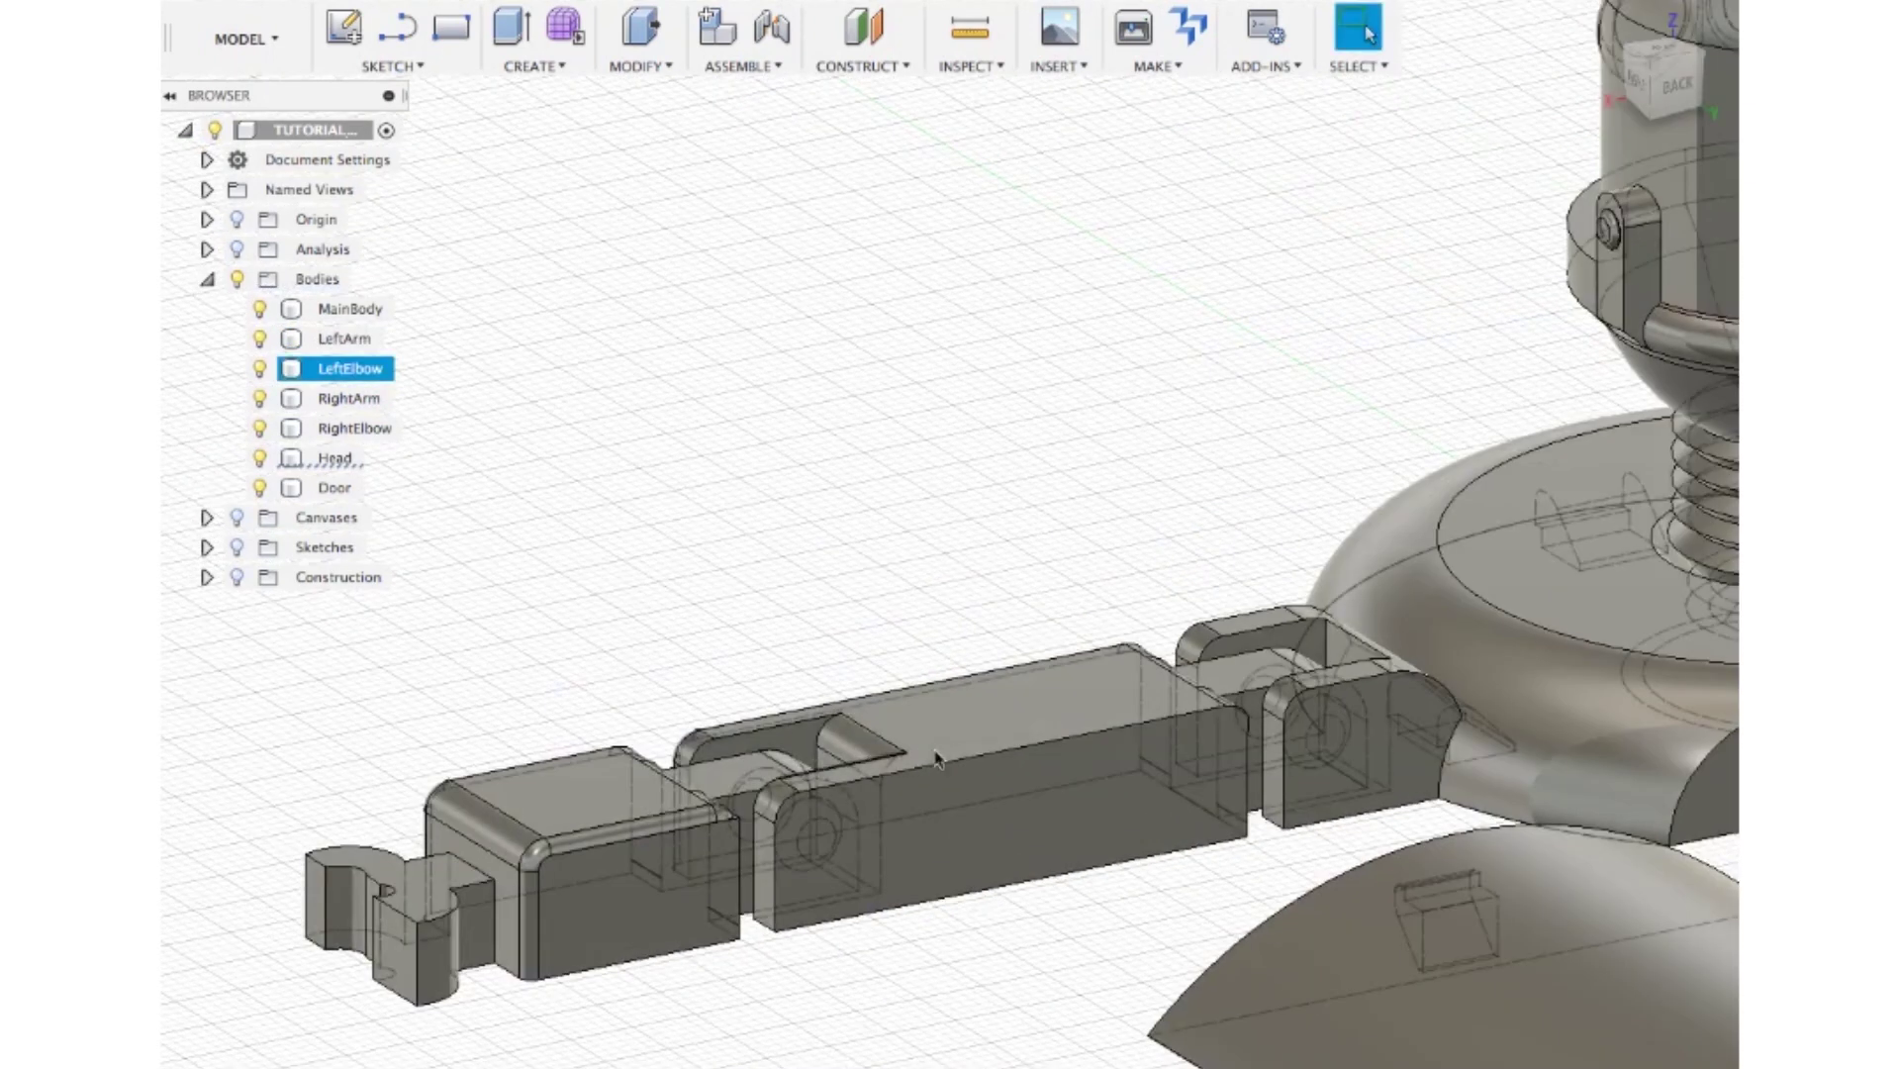
pyautogui.rightClick(996, 709)
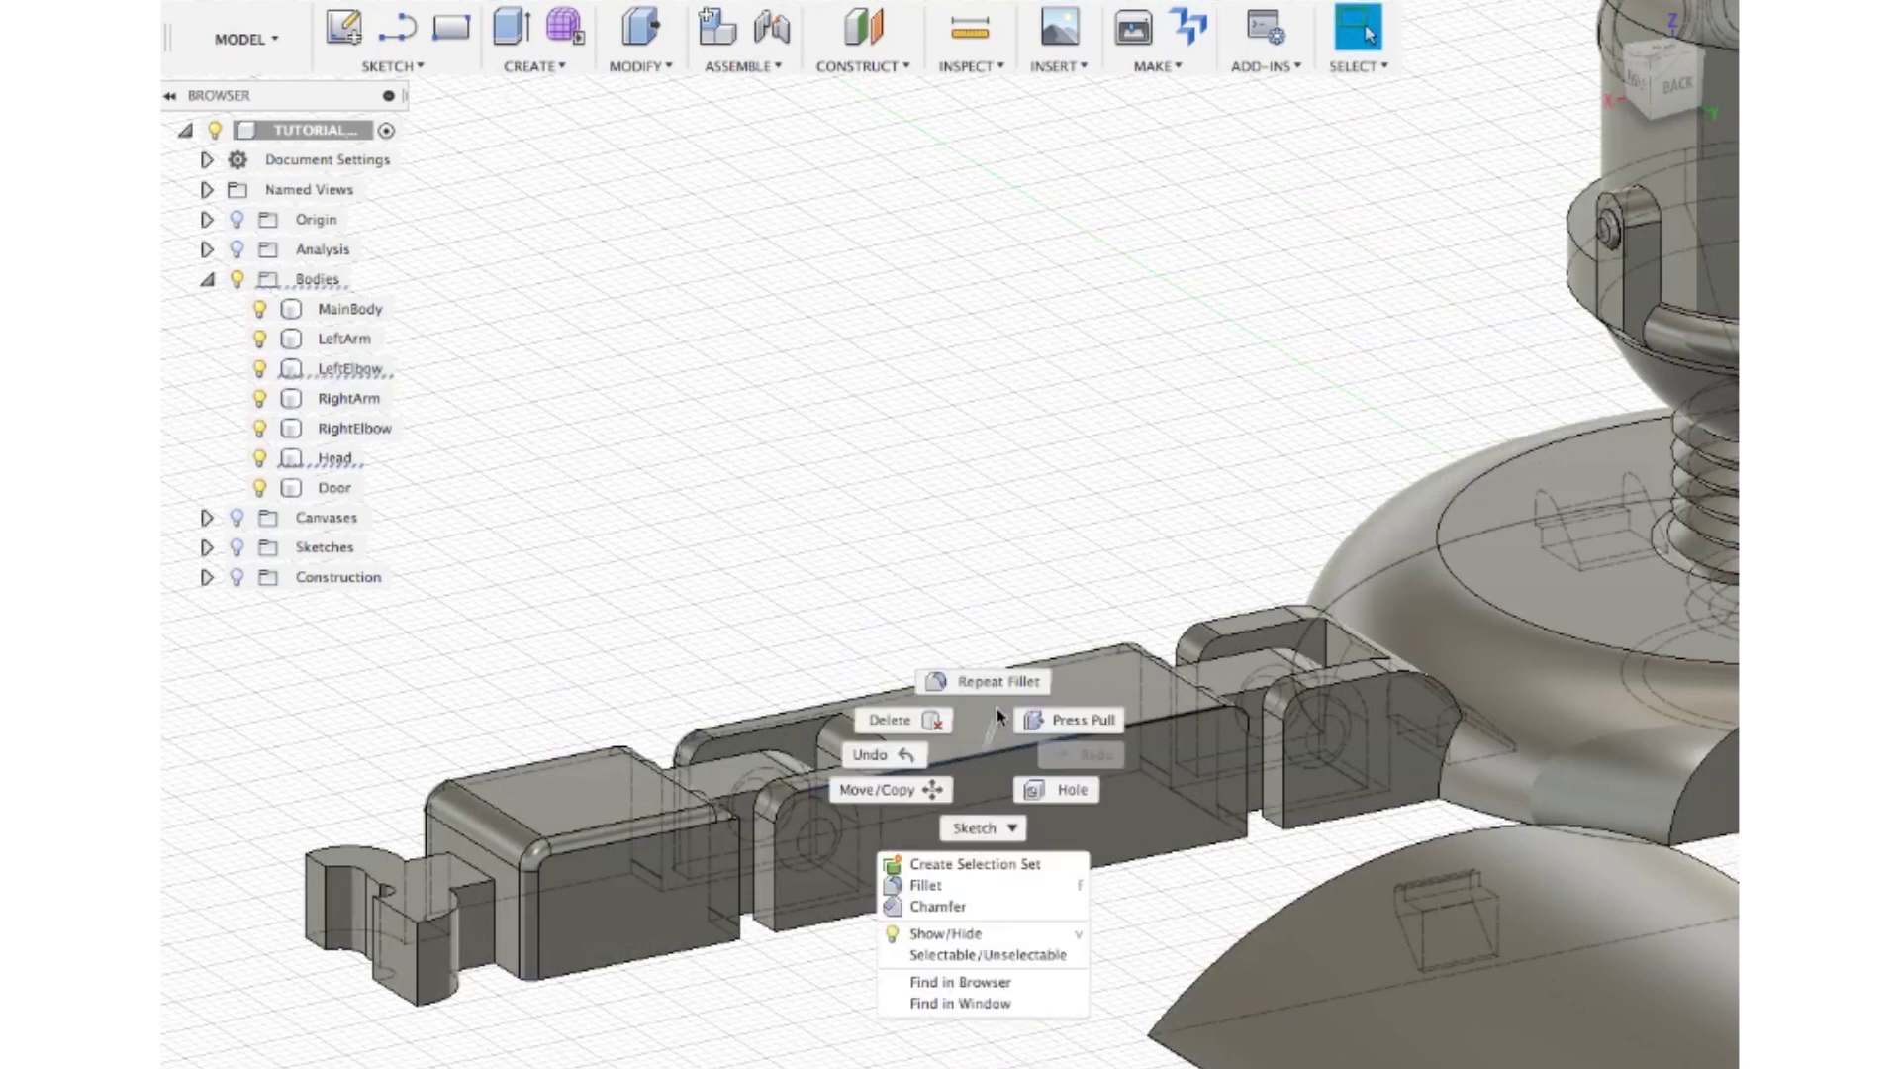
pyautogui.click(989, 683)
pyautogui.write('1')
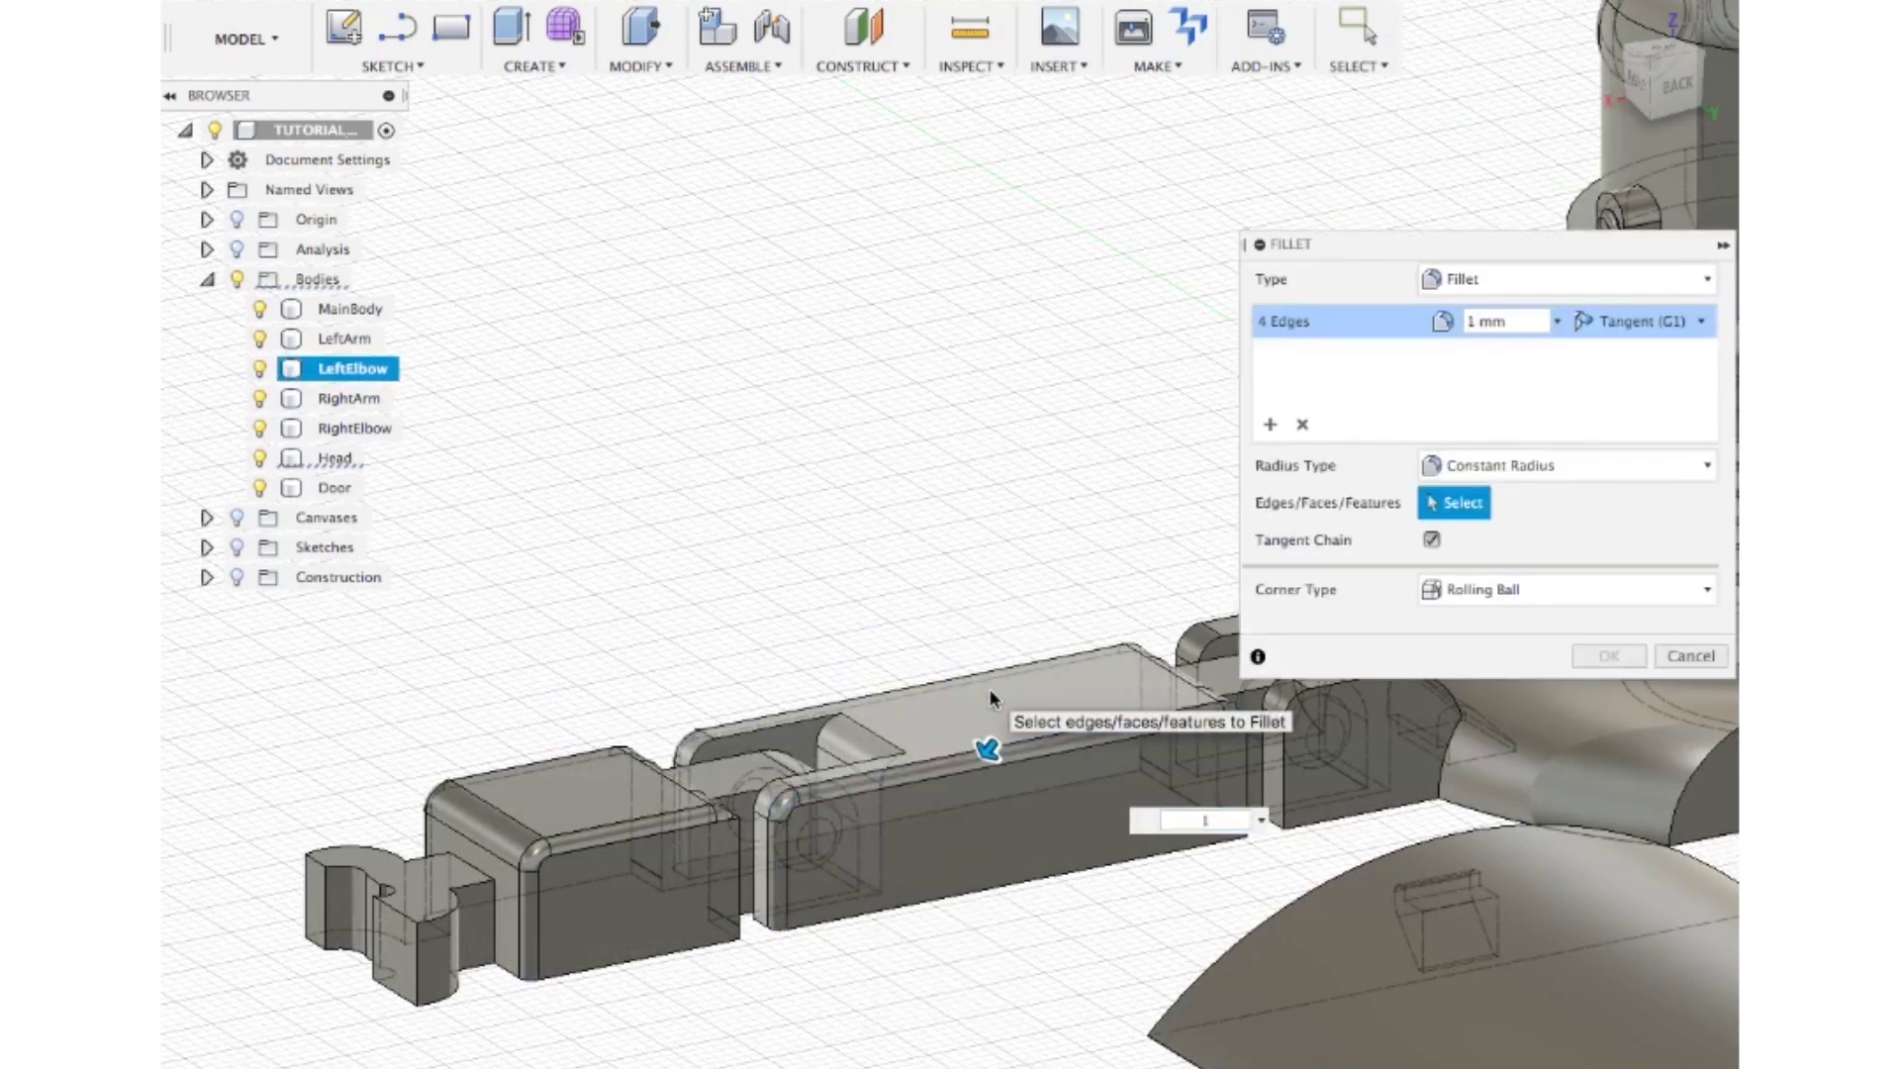
pyautogui.press('Return')
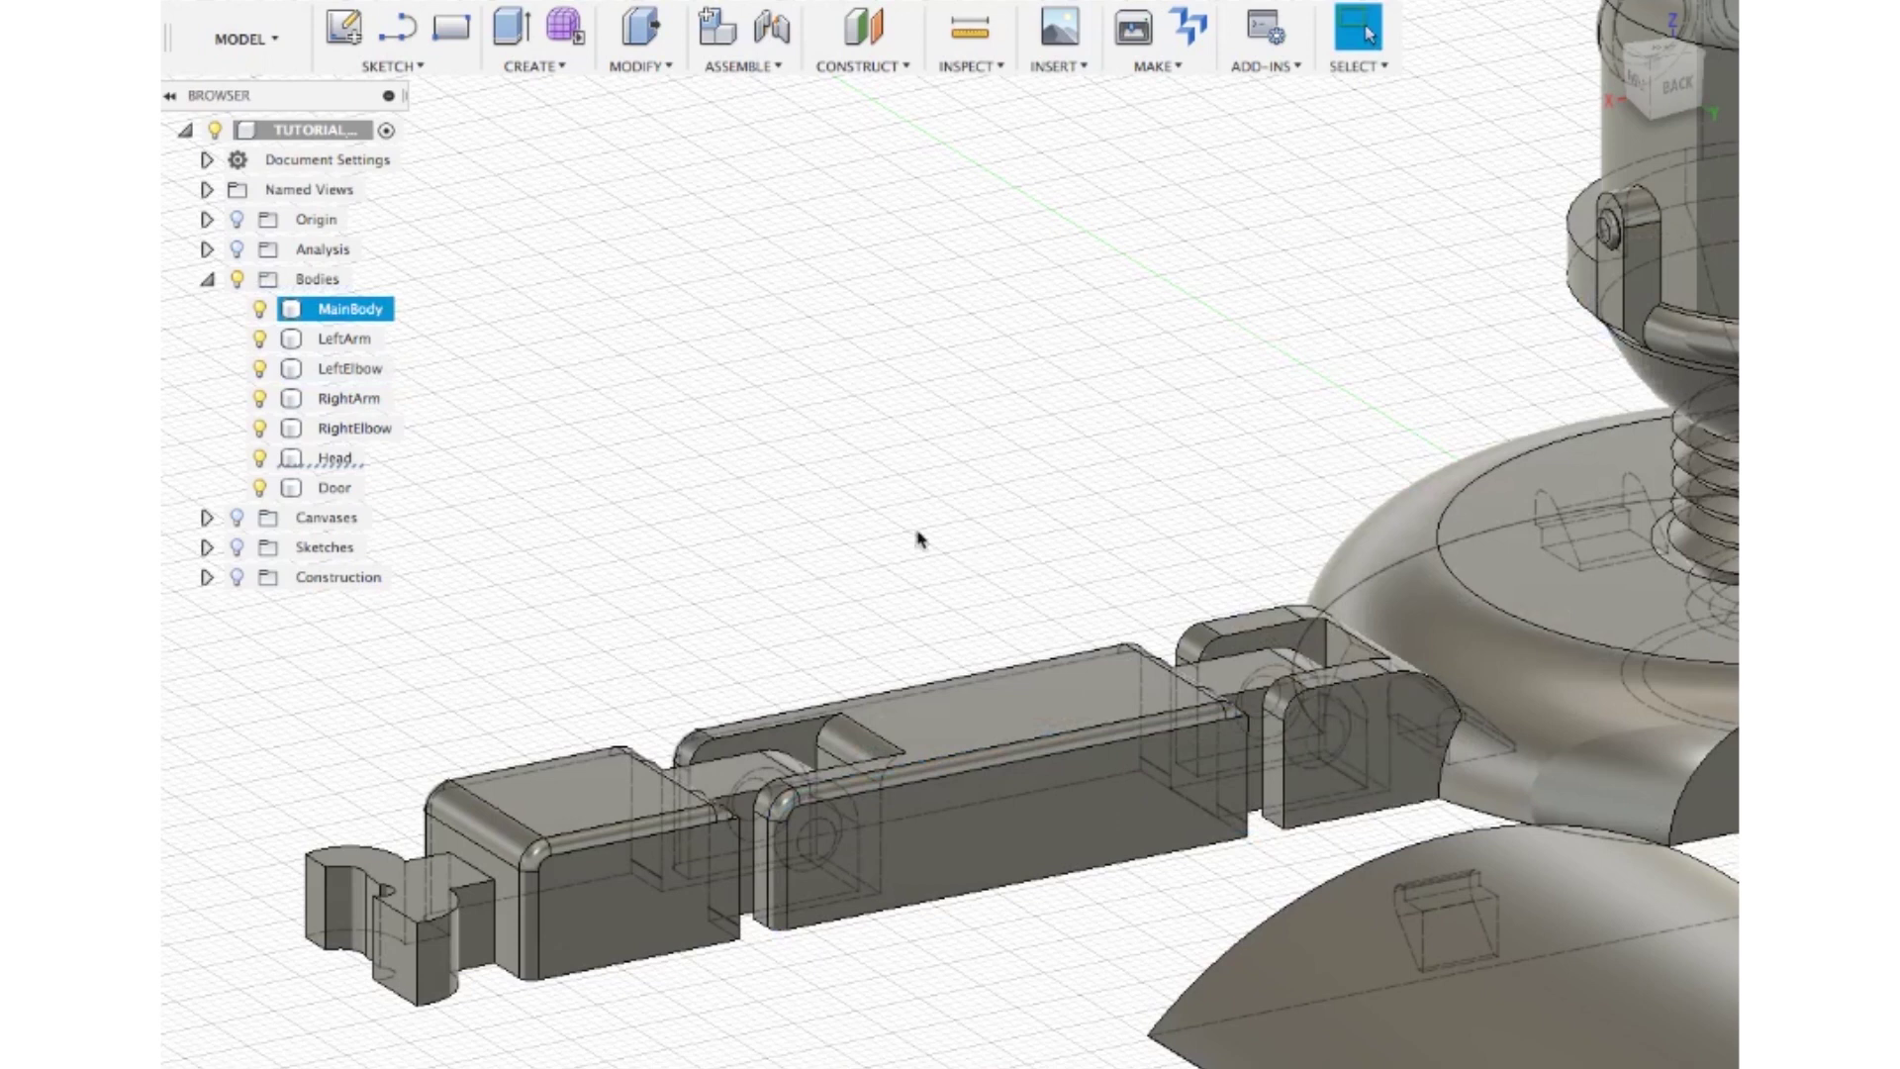
pyautogui.click(917, 538)
# Fillet the front and back upper edges of both the right elbow and right arm blocks together with a 1 mm radius
pyautogui.keyDown('shift'); pyautogui.moveTo(916, 538); pyautogui.dragTo(1129, 625, button='middle'); pyautogui.keyUp('shift')
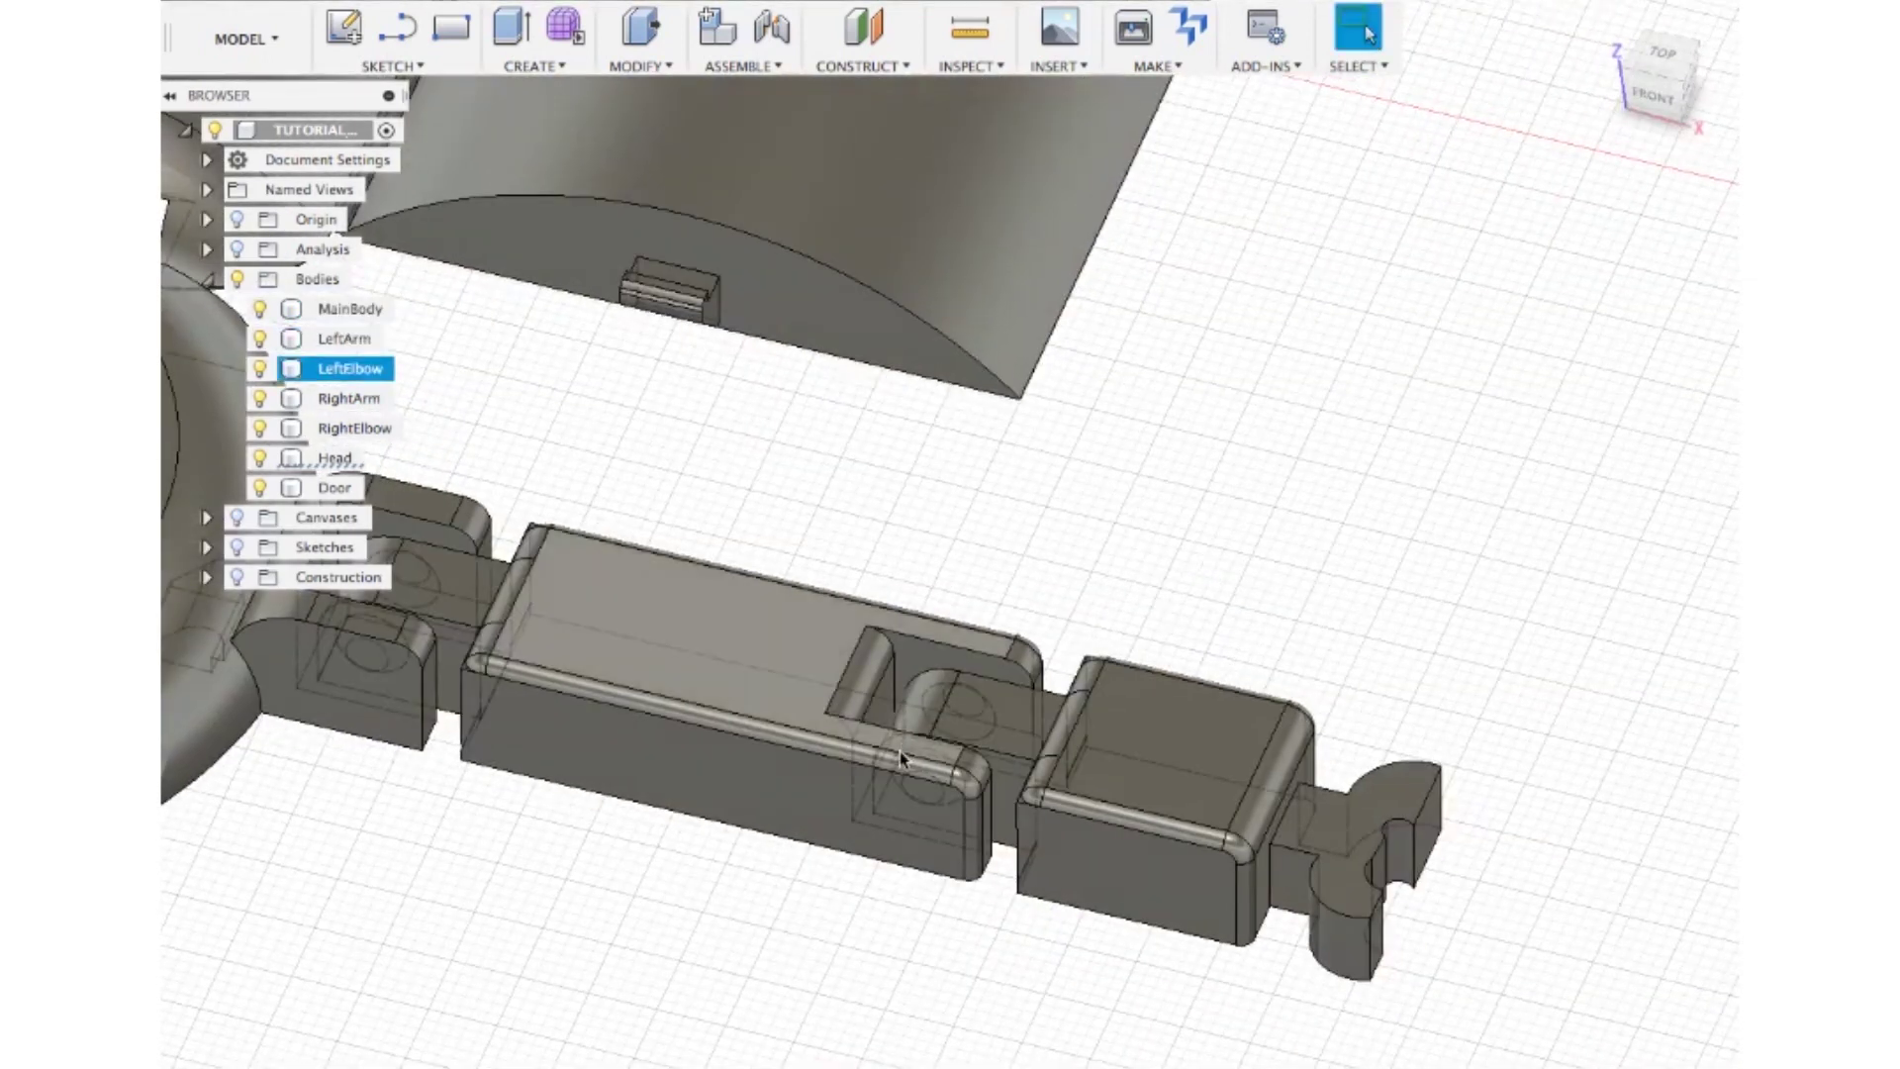
pyautogui.scroll(-5, 887, 763)
pyautogui.scroll(-2, 700, 772)
pyautogui.moveTo(1005, 899); pyautogui.dragTo(1582, 1053, button='middle')
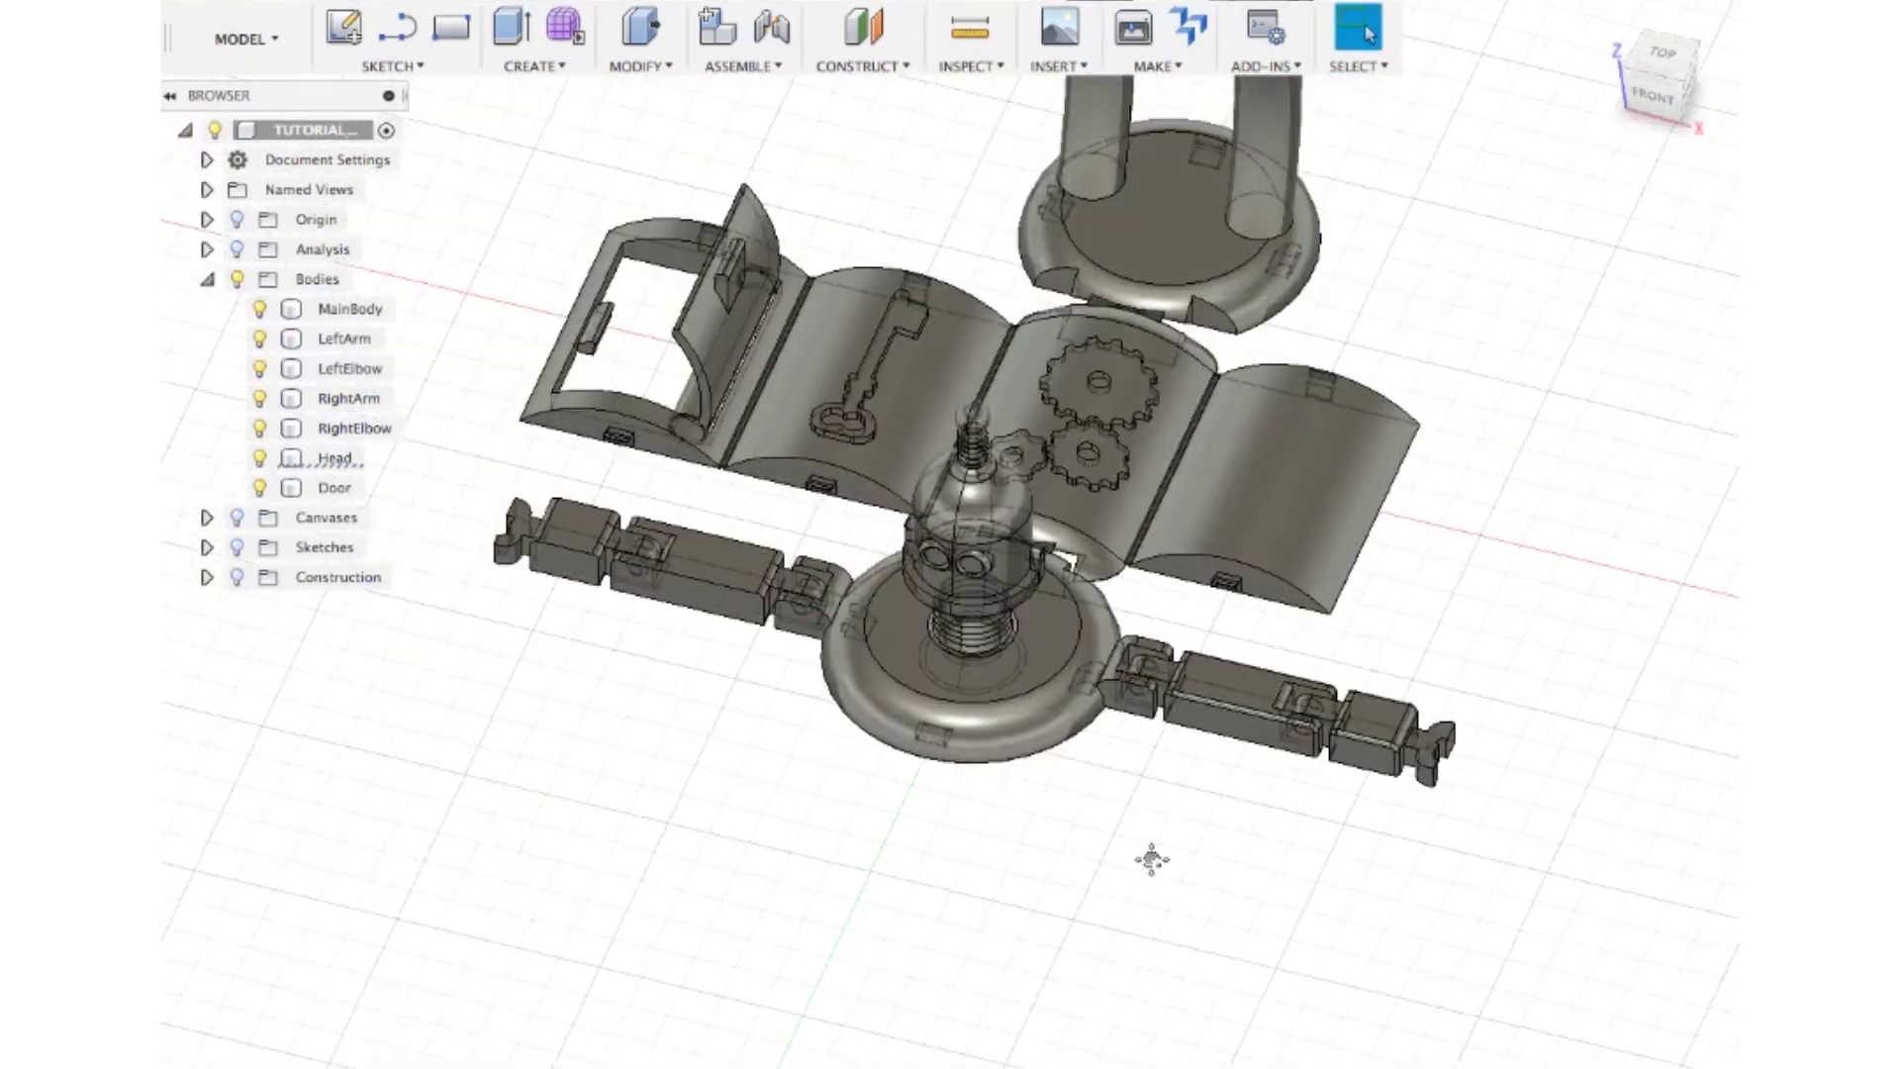
pyautogui.moveTo(1149, 857); pyautogui.dragTo(1294, 899, button='middle')
pyautogui.scroll(6, 811, 579)
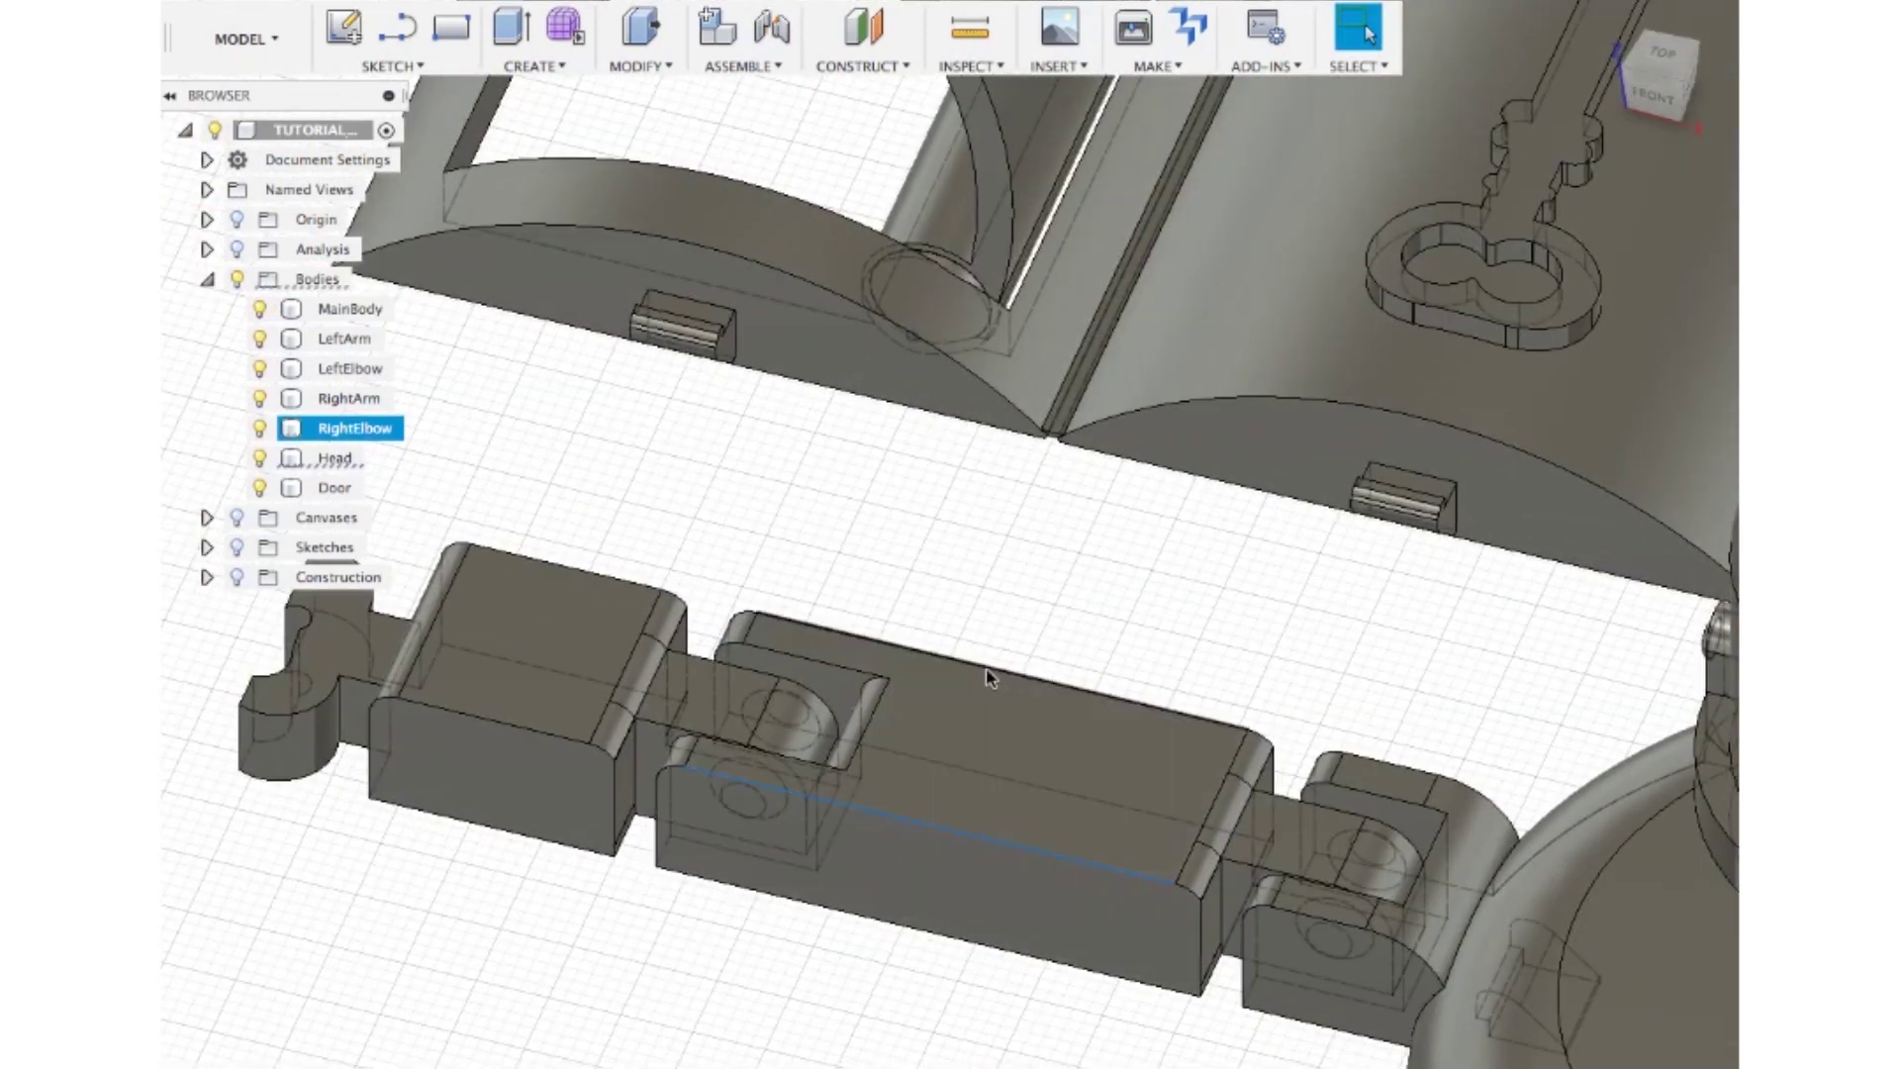
pyautogui.click(594, 576)
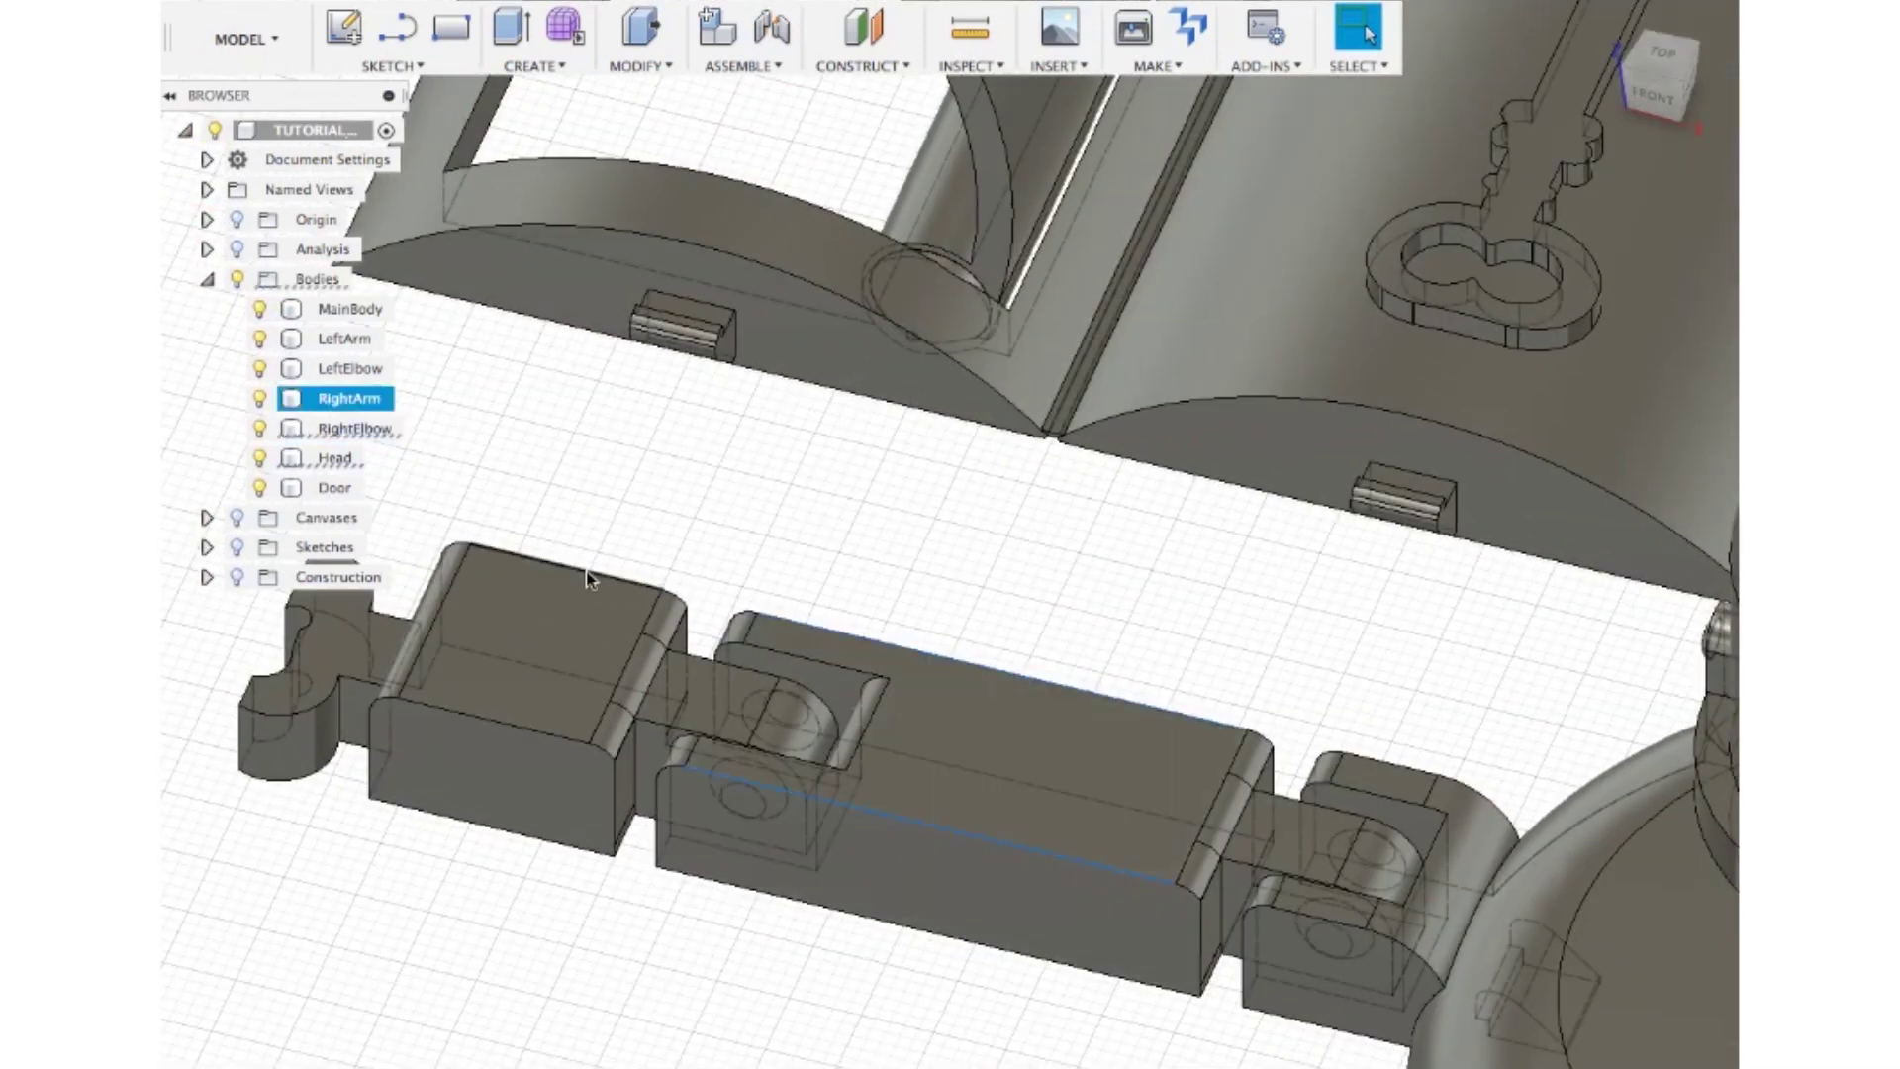
pyautogui.rightClick(513, 725)
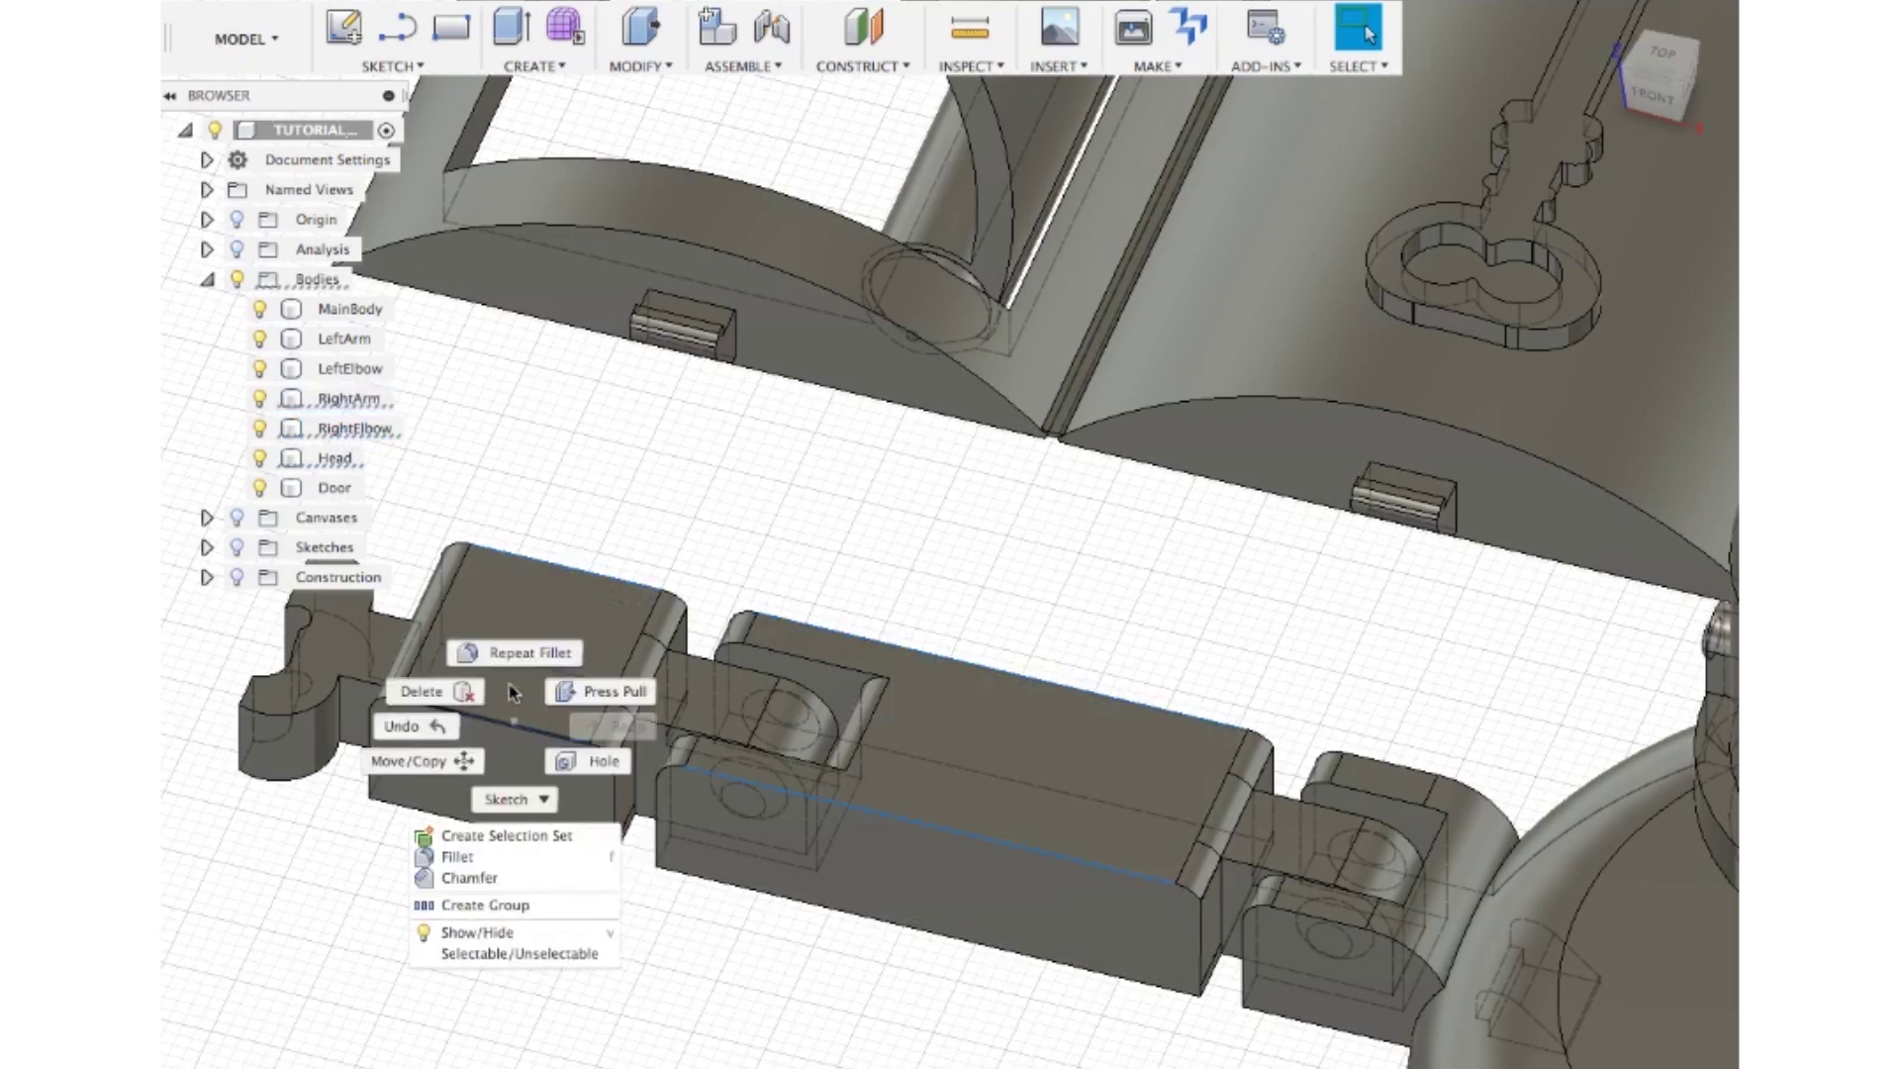
pyautogui.click(518, 658)
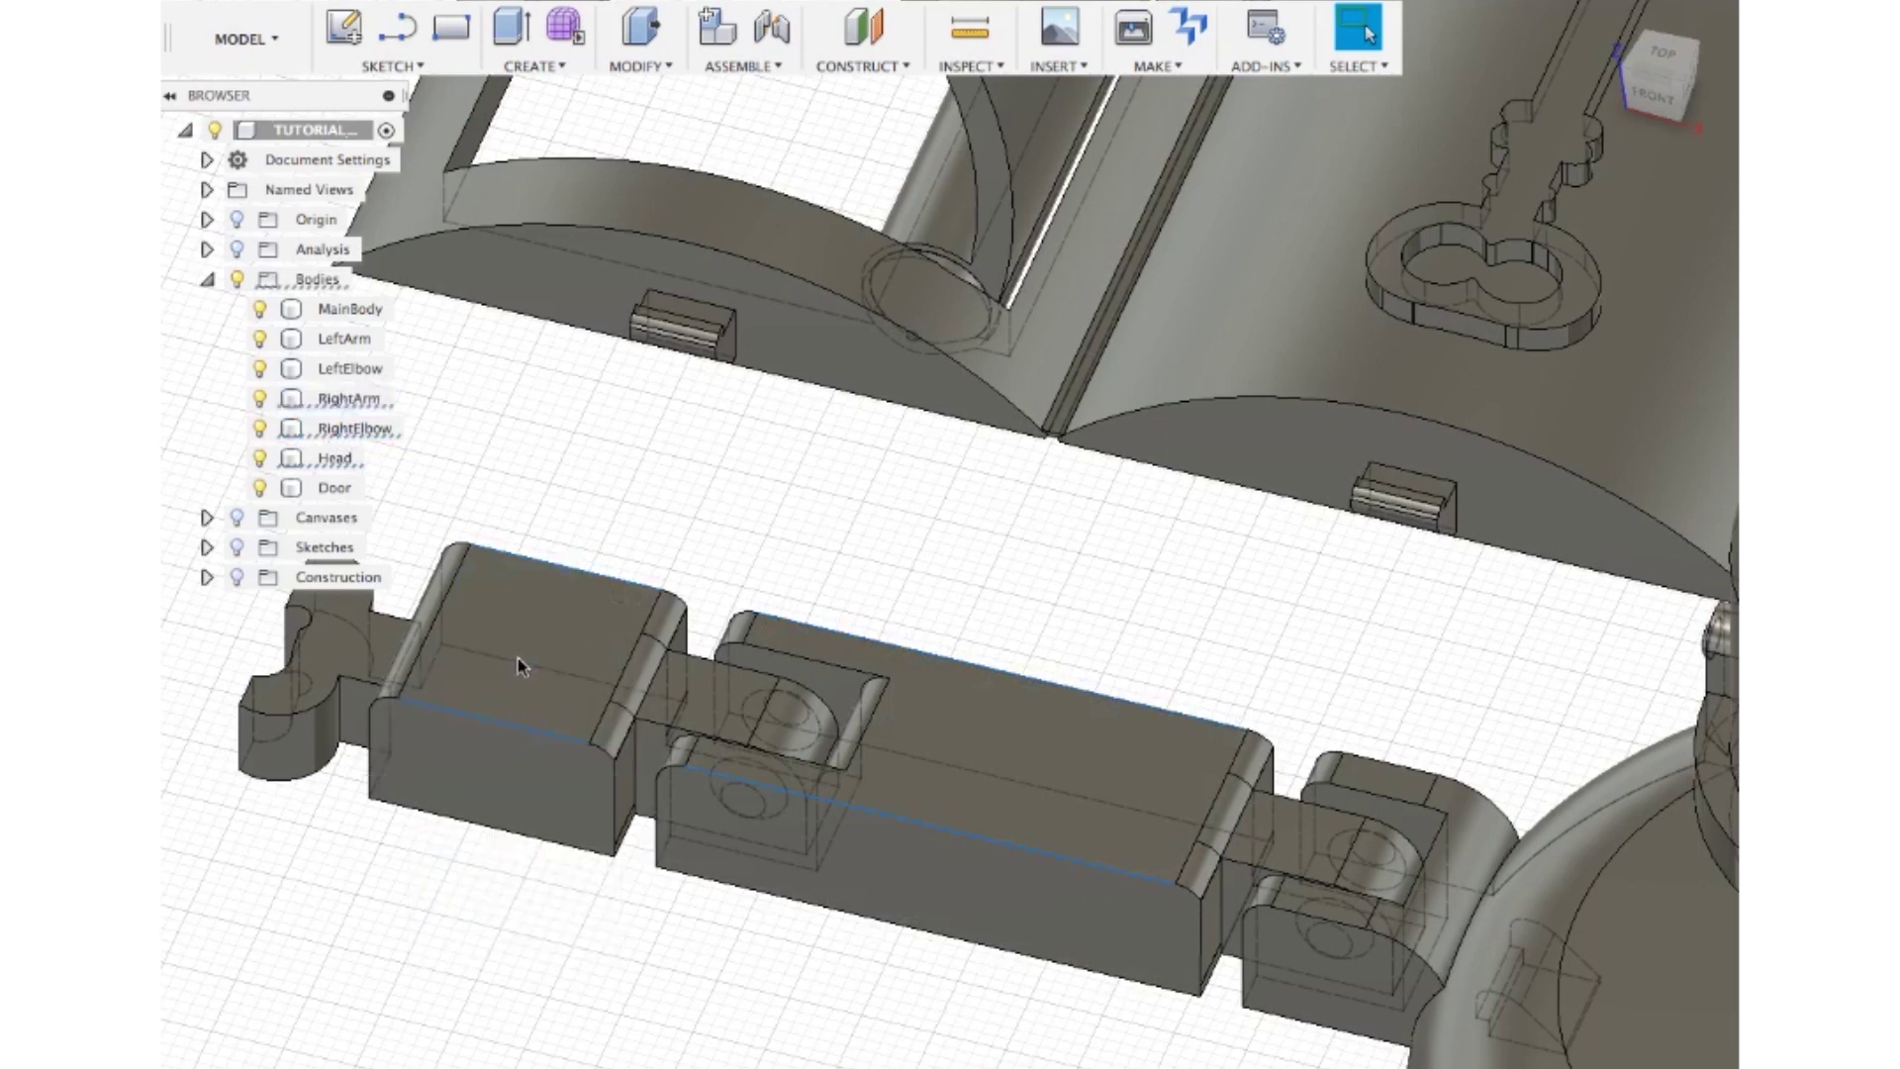
pyautogui.press('f')
pyautogui.press('Return')
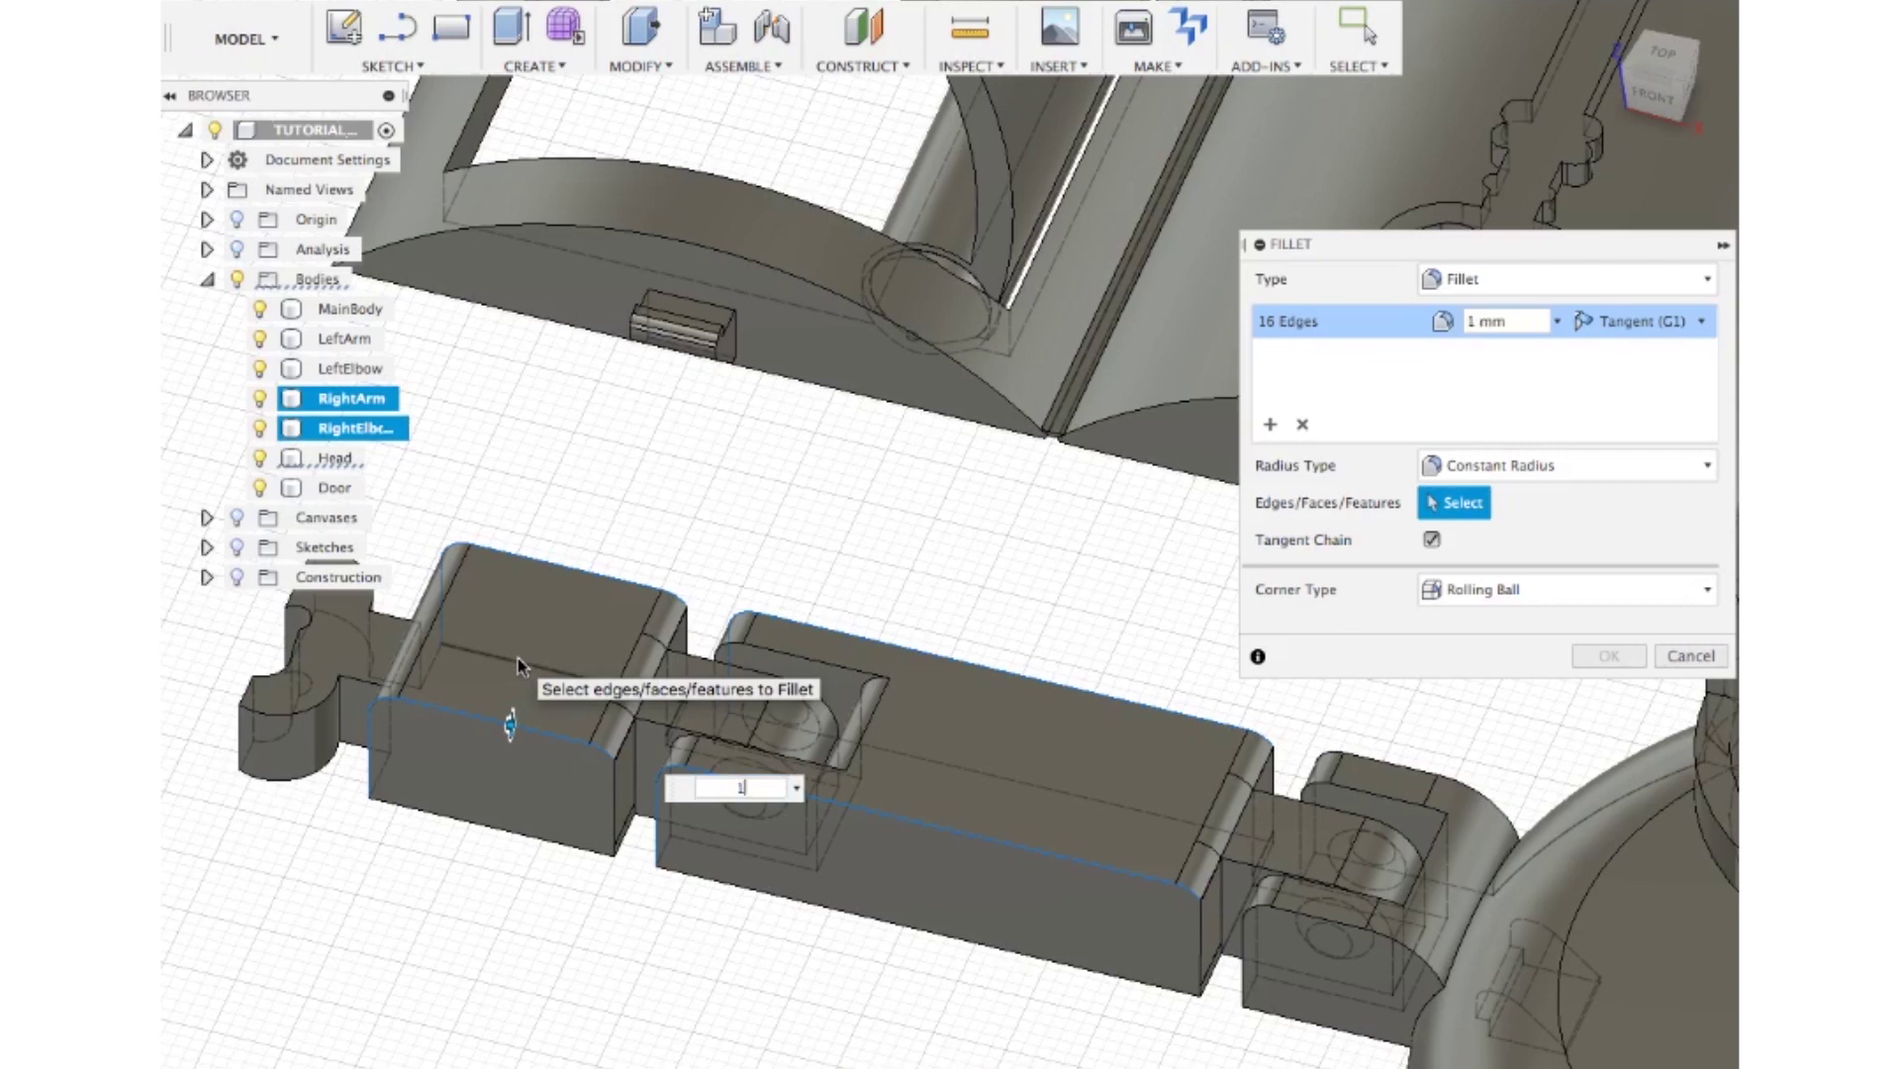
pyautogui.press('Return')
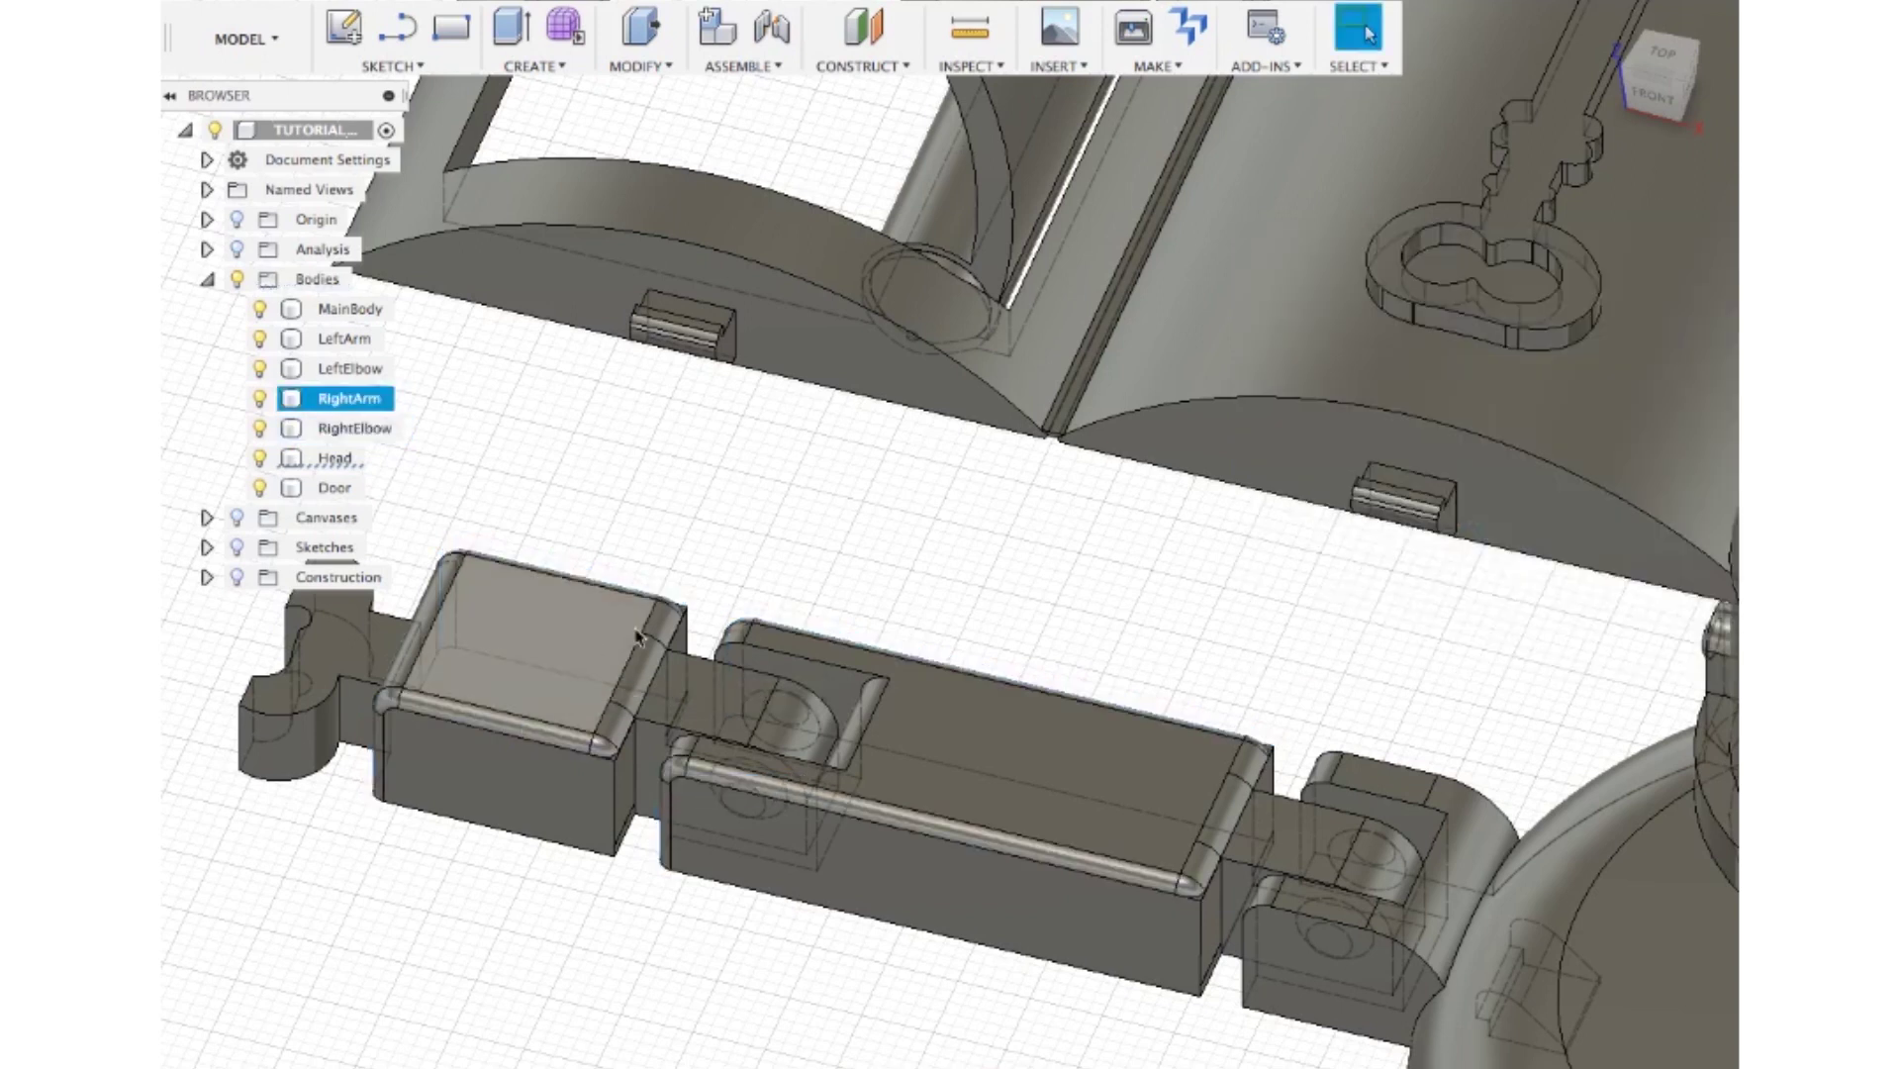
pyautogui.click(1604, 24)
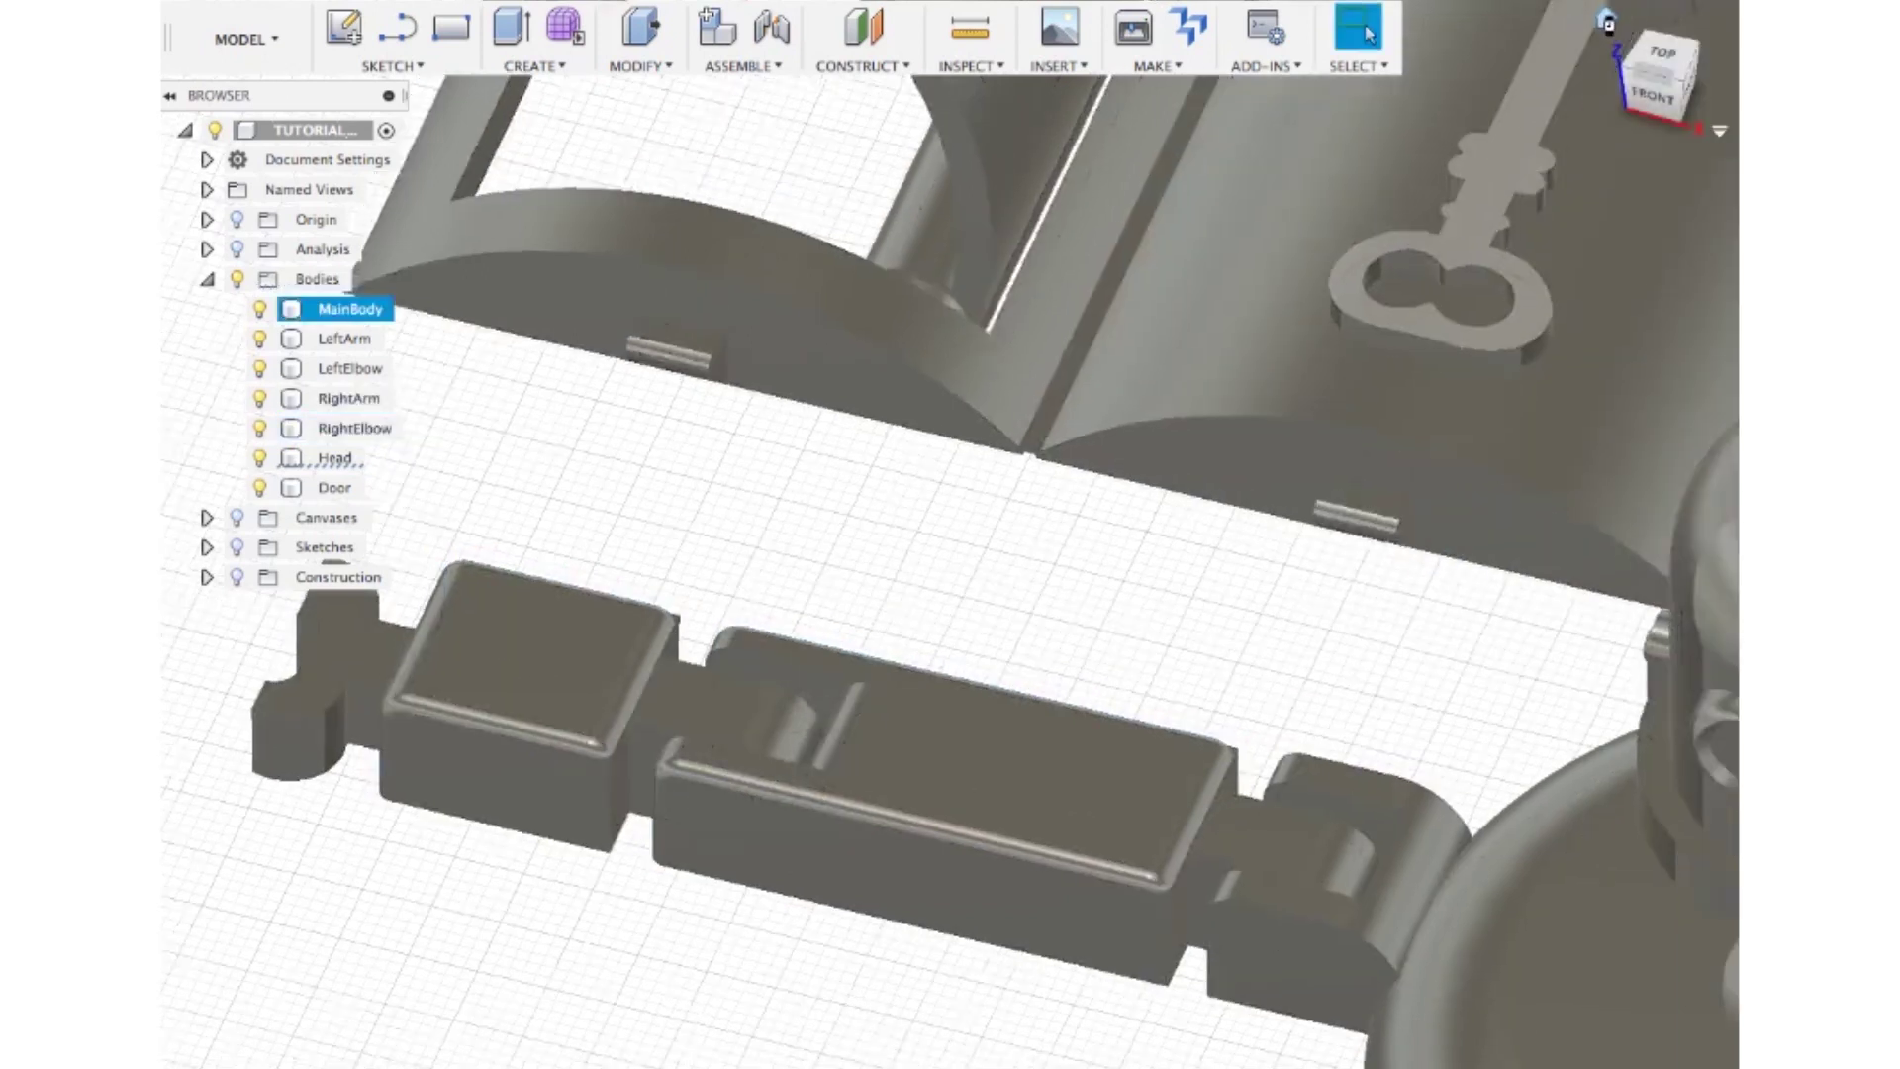
pyautogui.keyDown('shift'); pyautogui.moveTo(1491, 705); pyautogui.dragTo(692, 715, button='middle'); pyautogui.keyUp('shift')
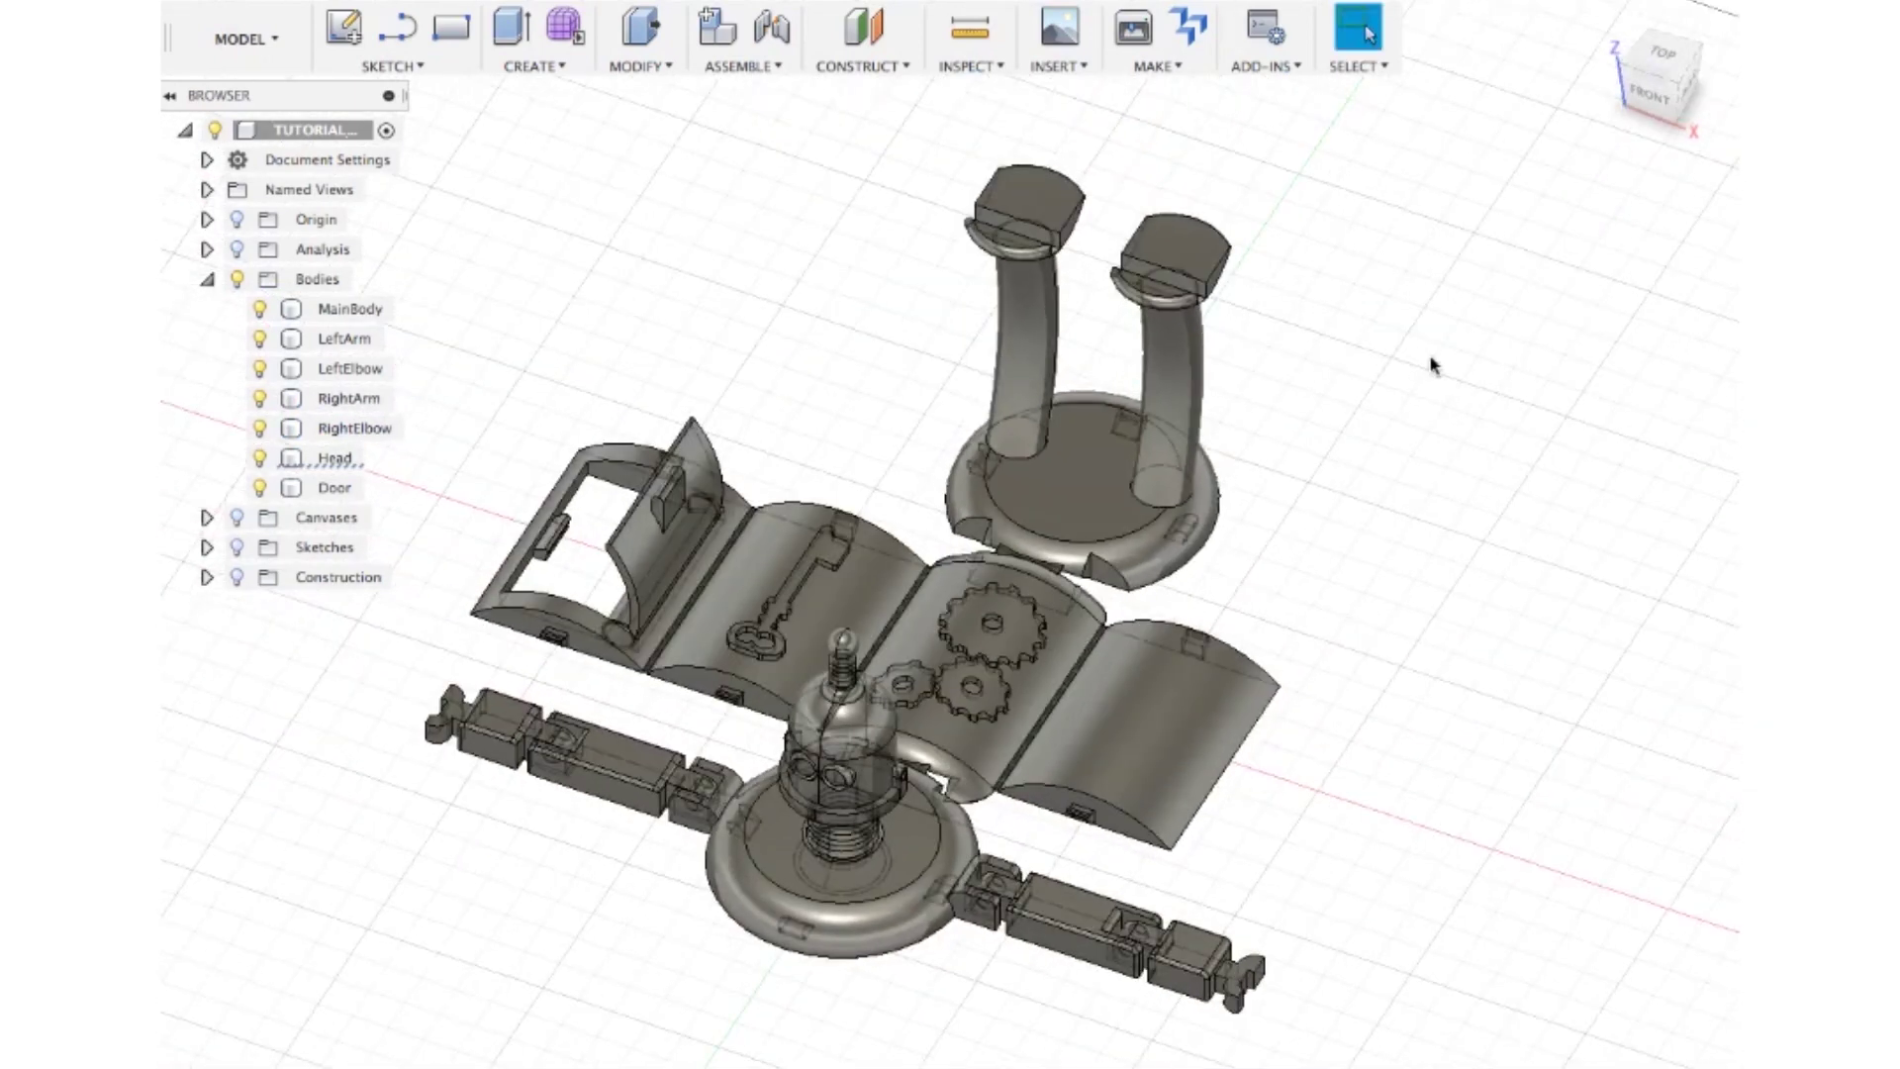
pyautogui.click(1605, 19)
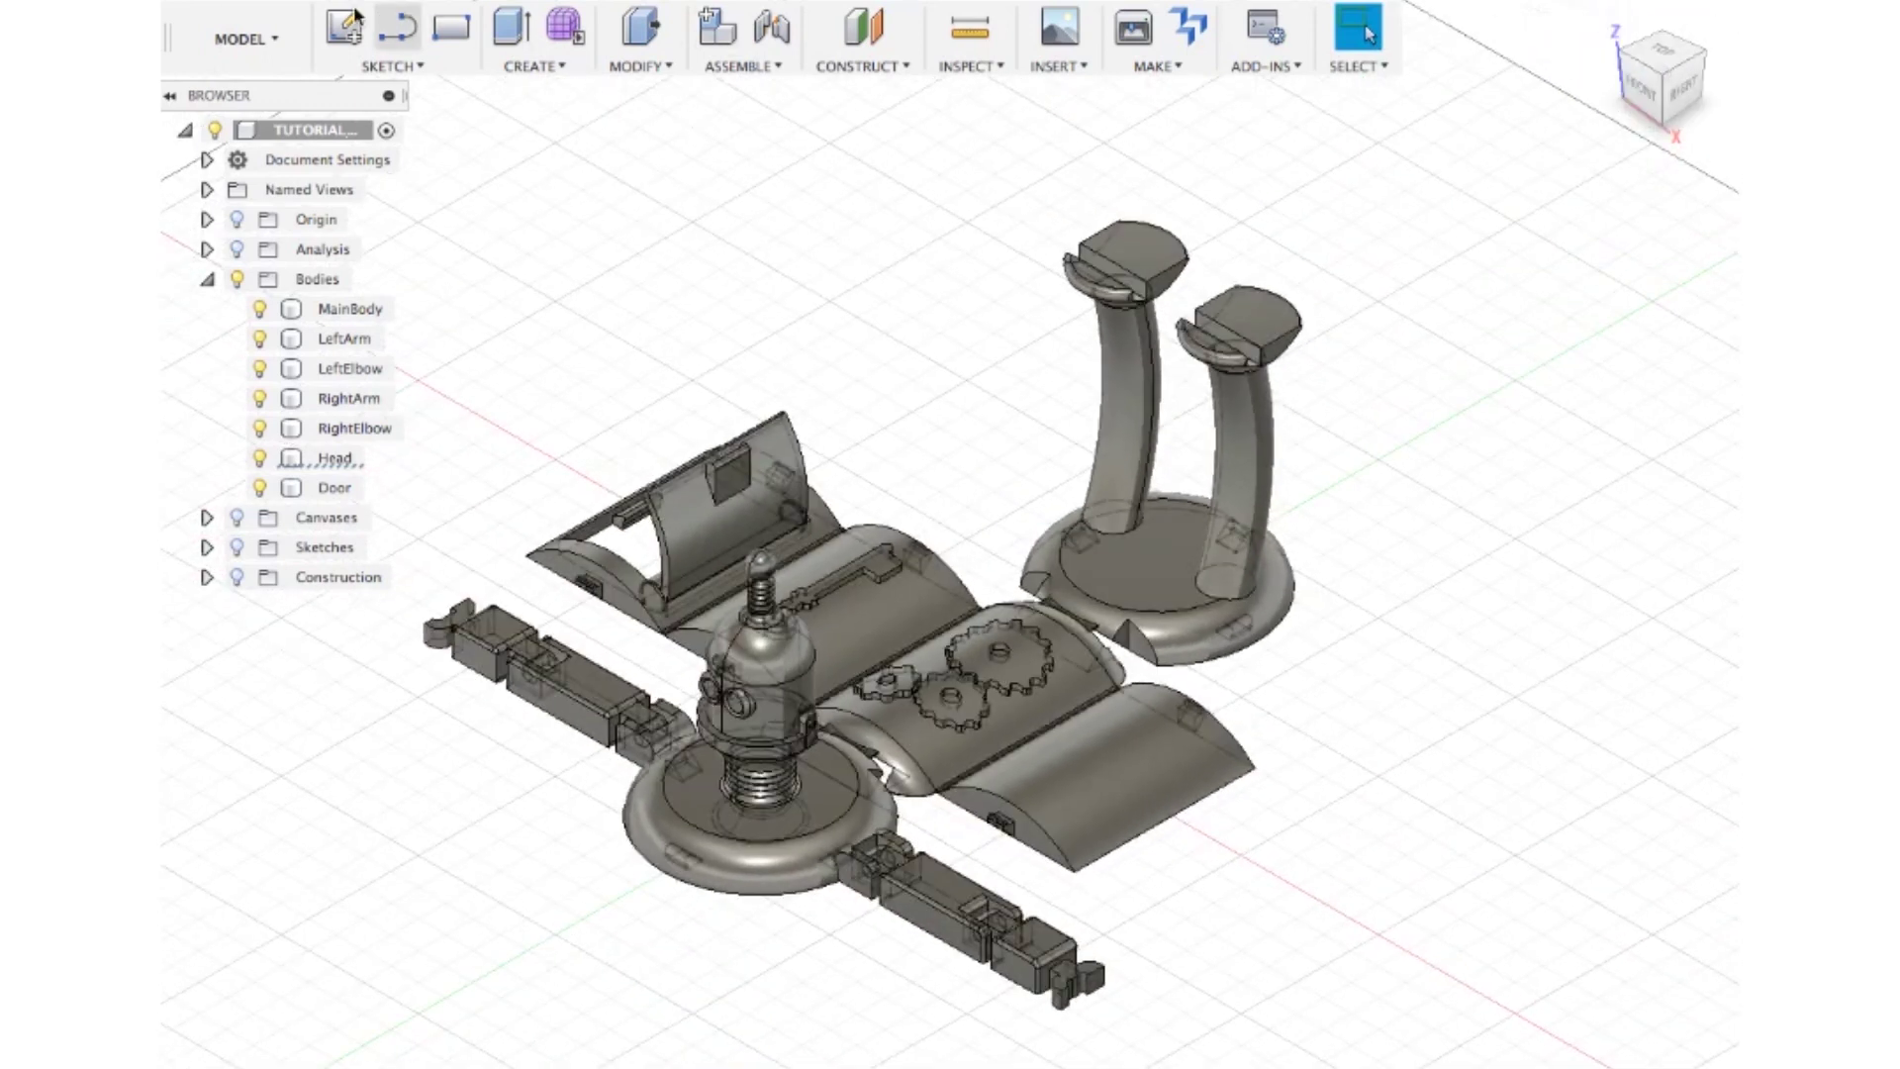